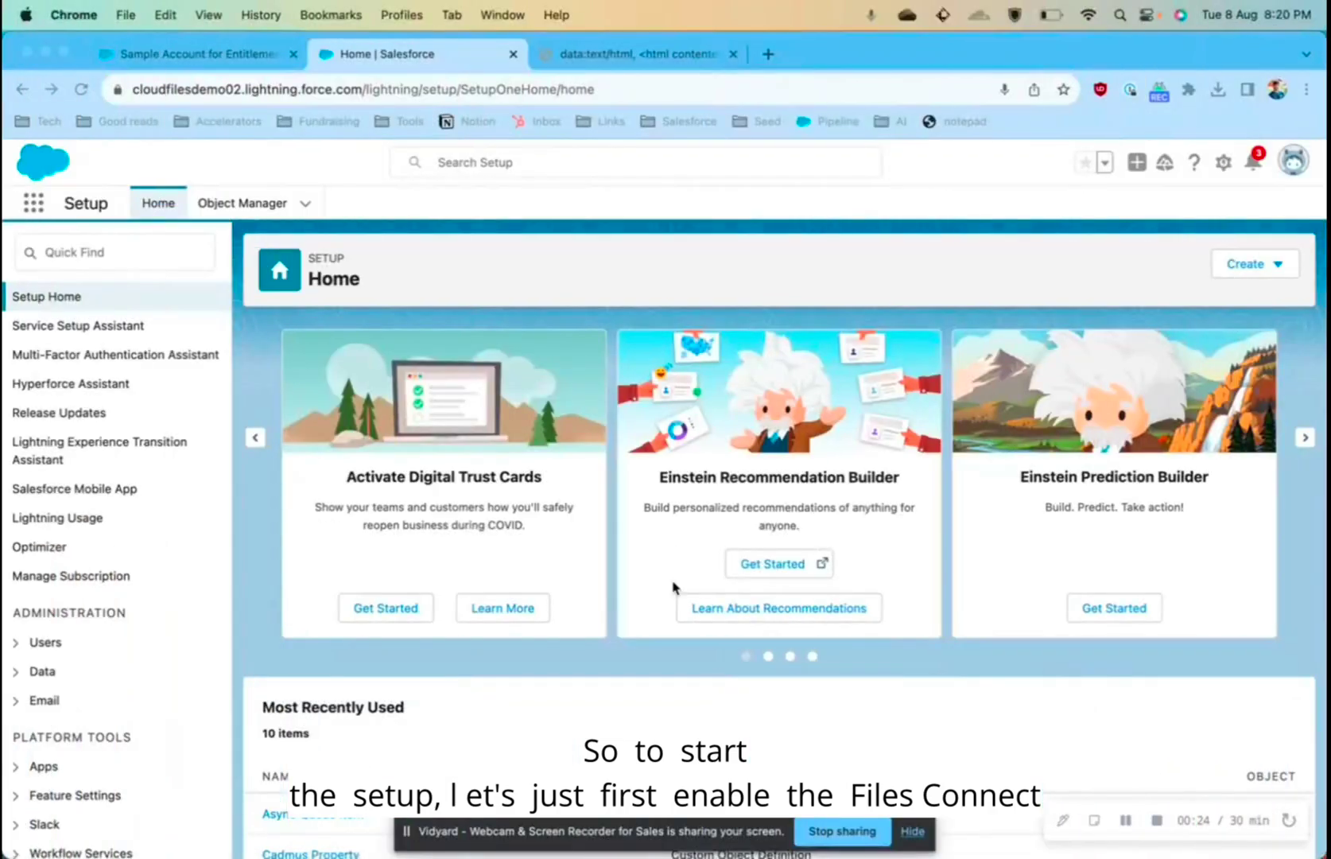
Find the Files Connect settings in Setup, enable Files Connect with the other options left as they are, and save.
left_click(134, 250)
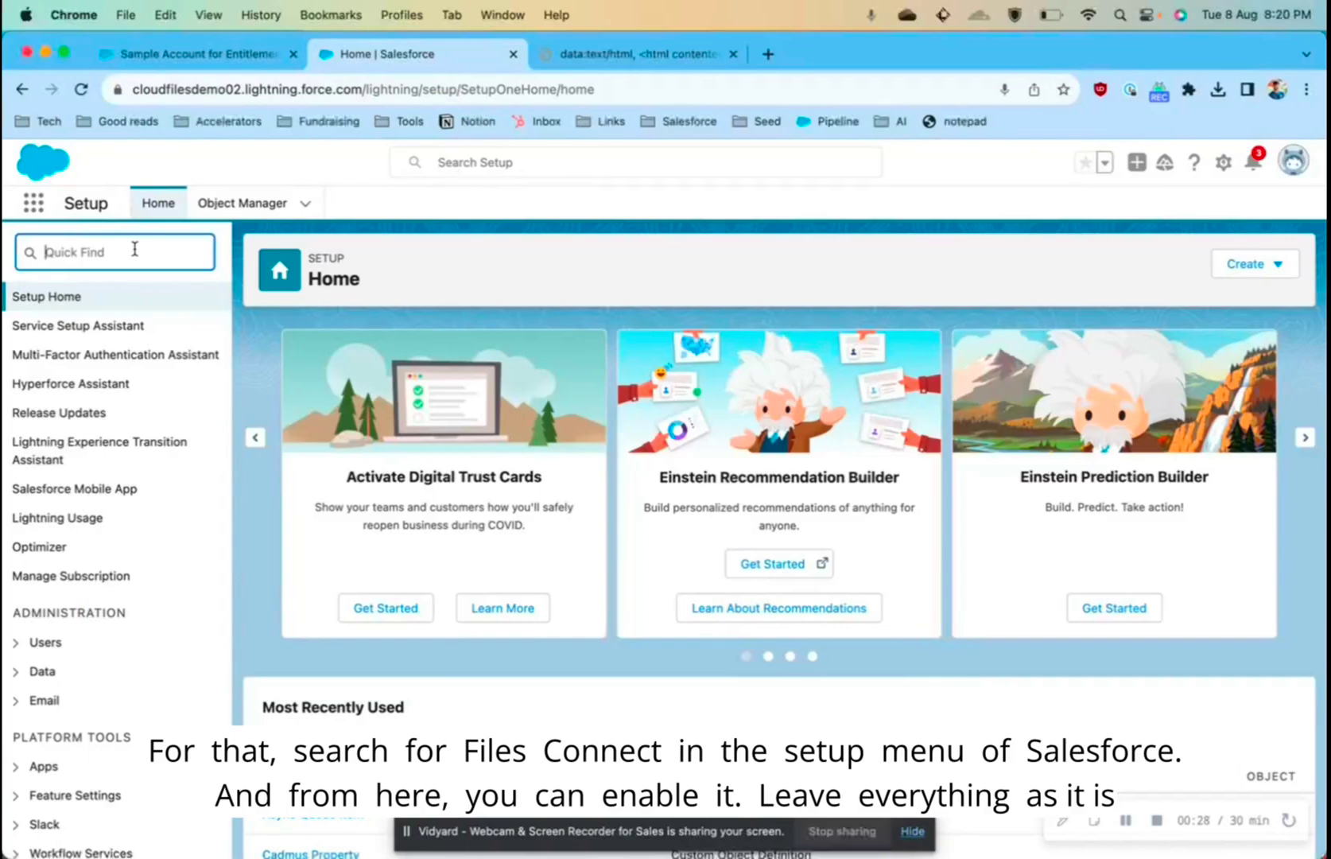
type("files con")
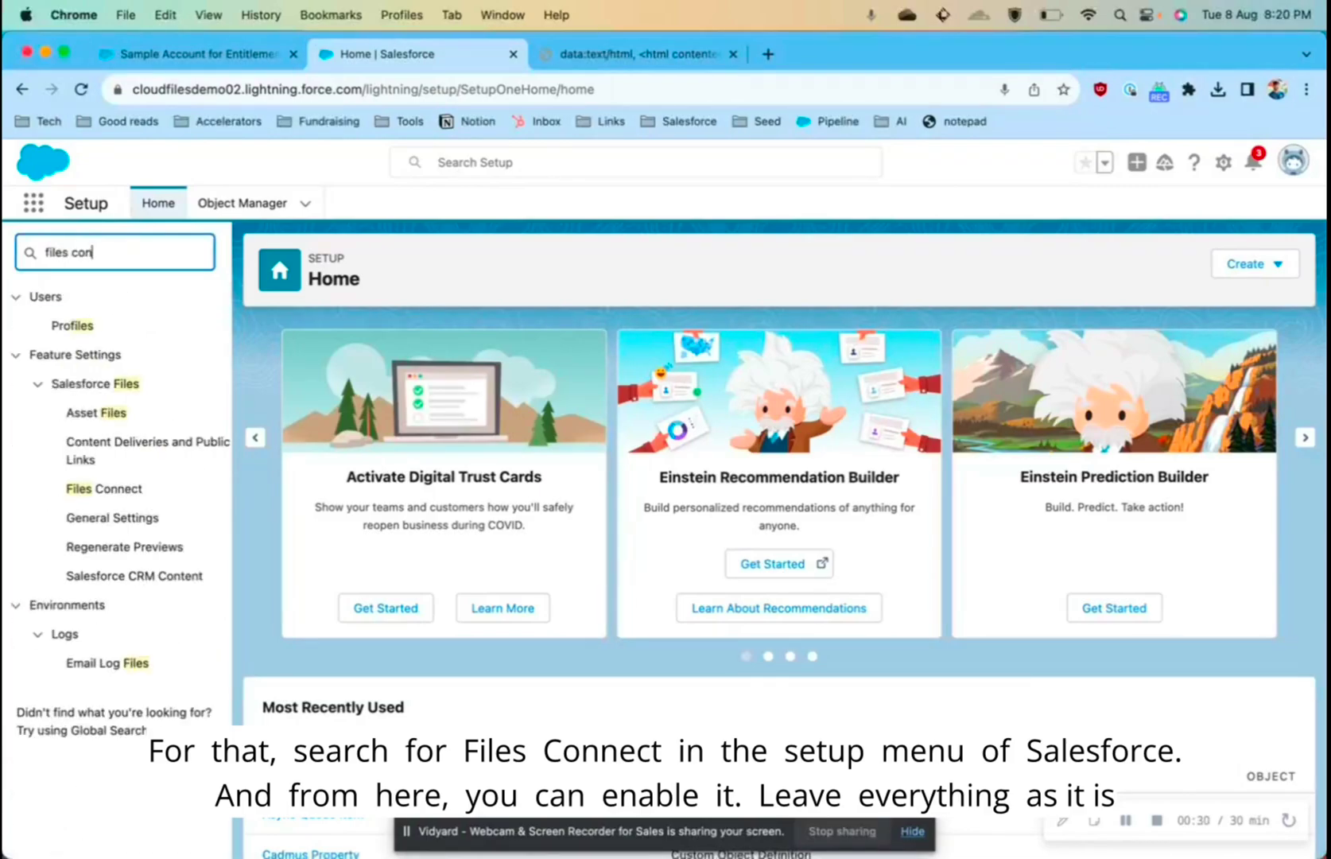
left_click(102, 355)
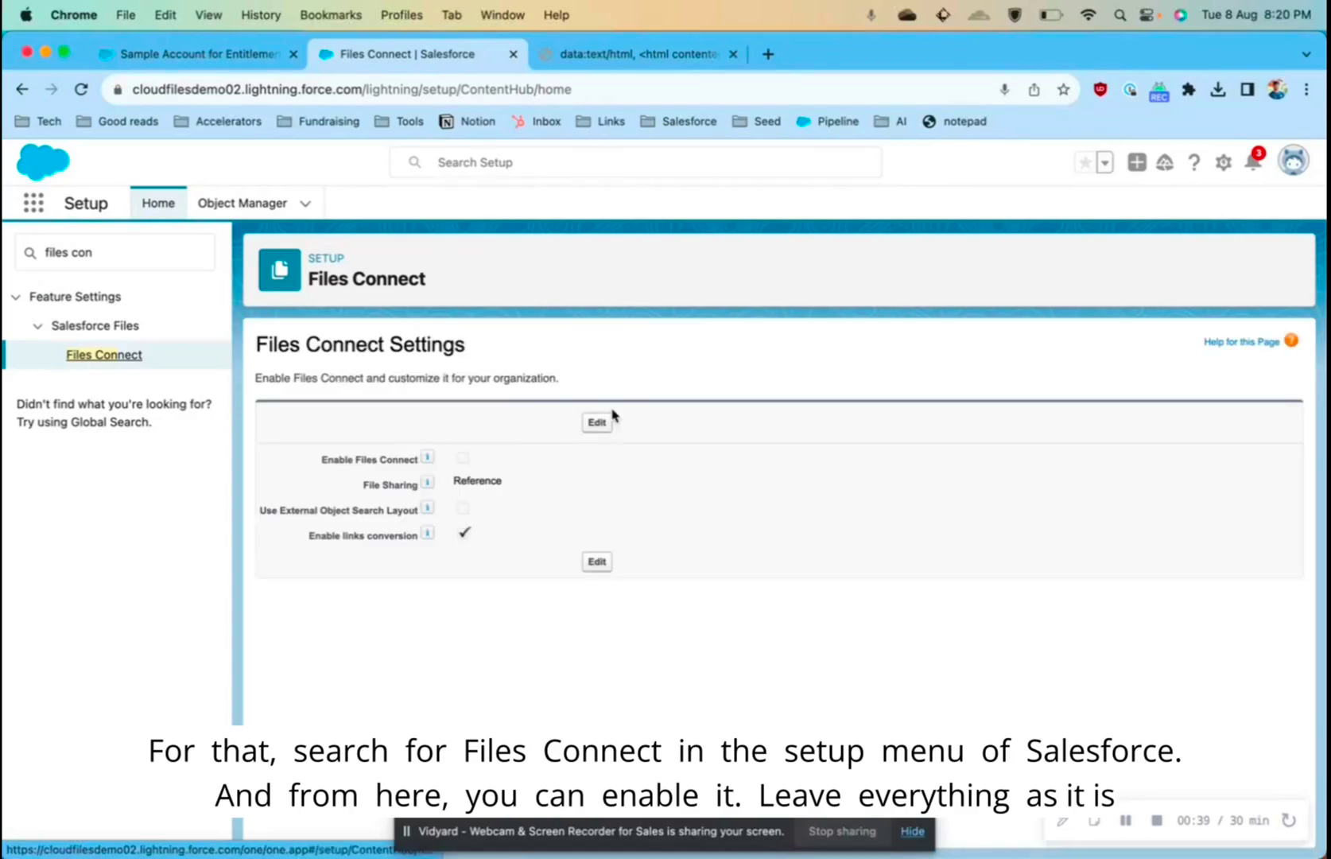
left_click(604, 422)
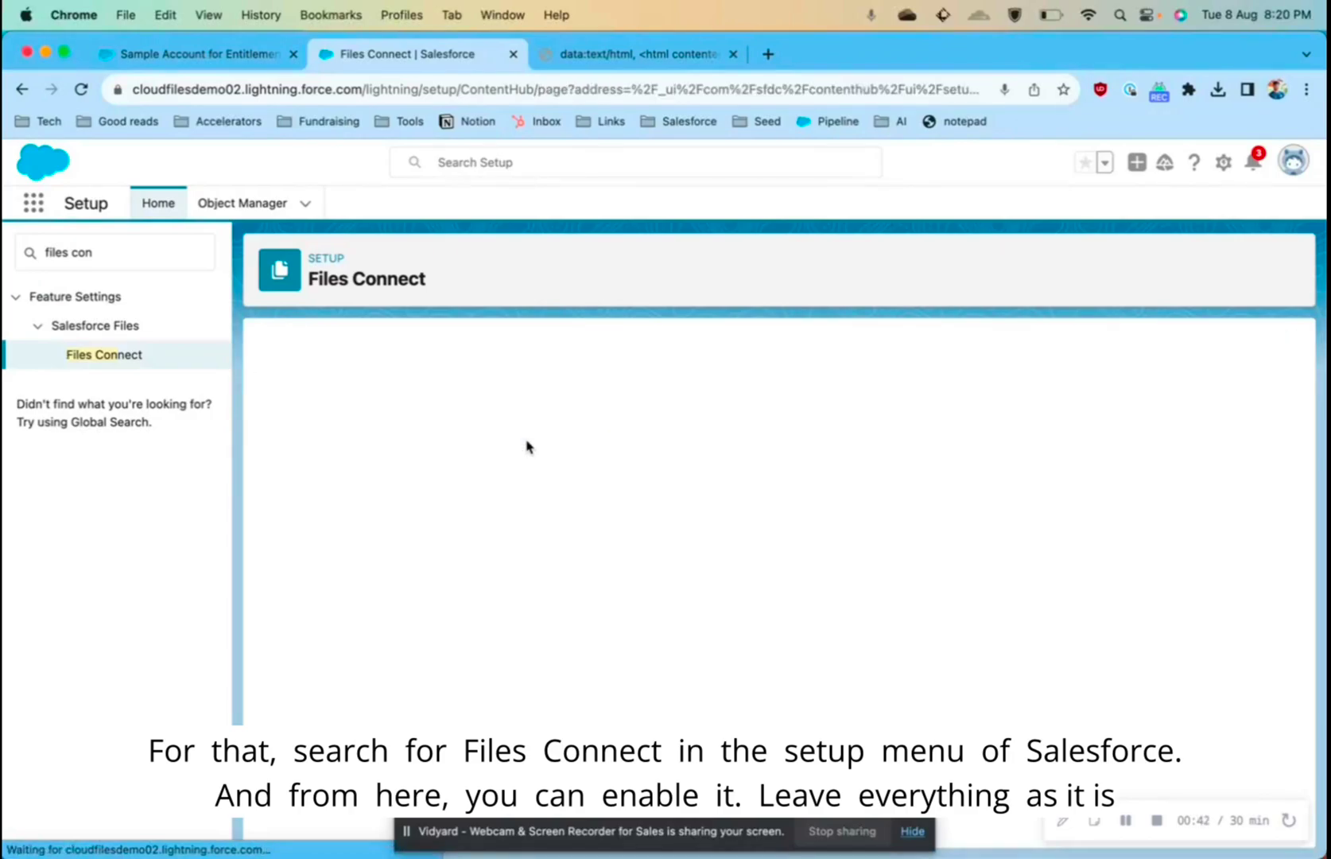
left_click(474, 452)
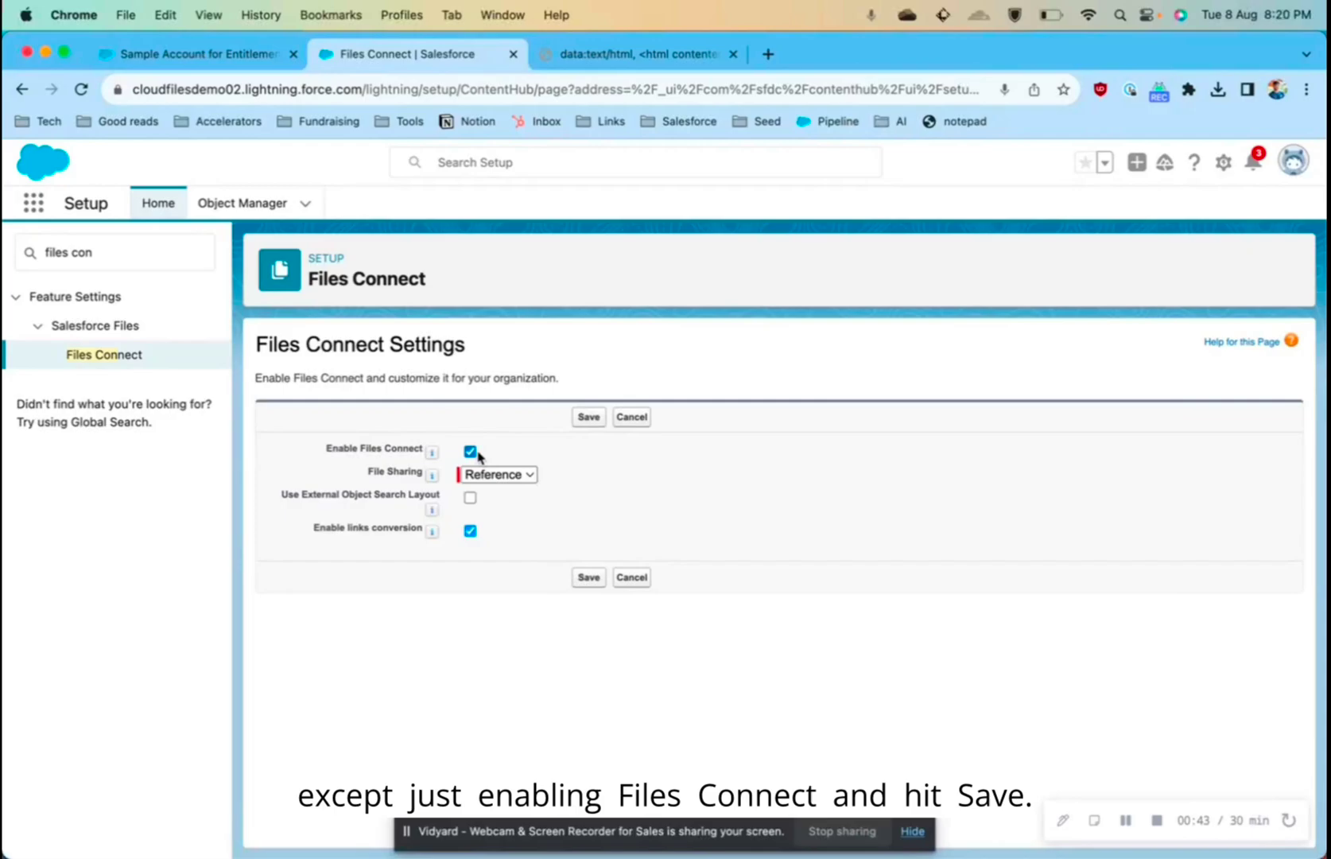
left_click(589, 418)
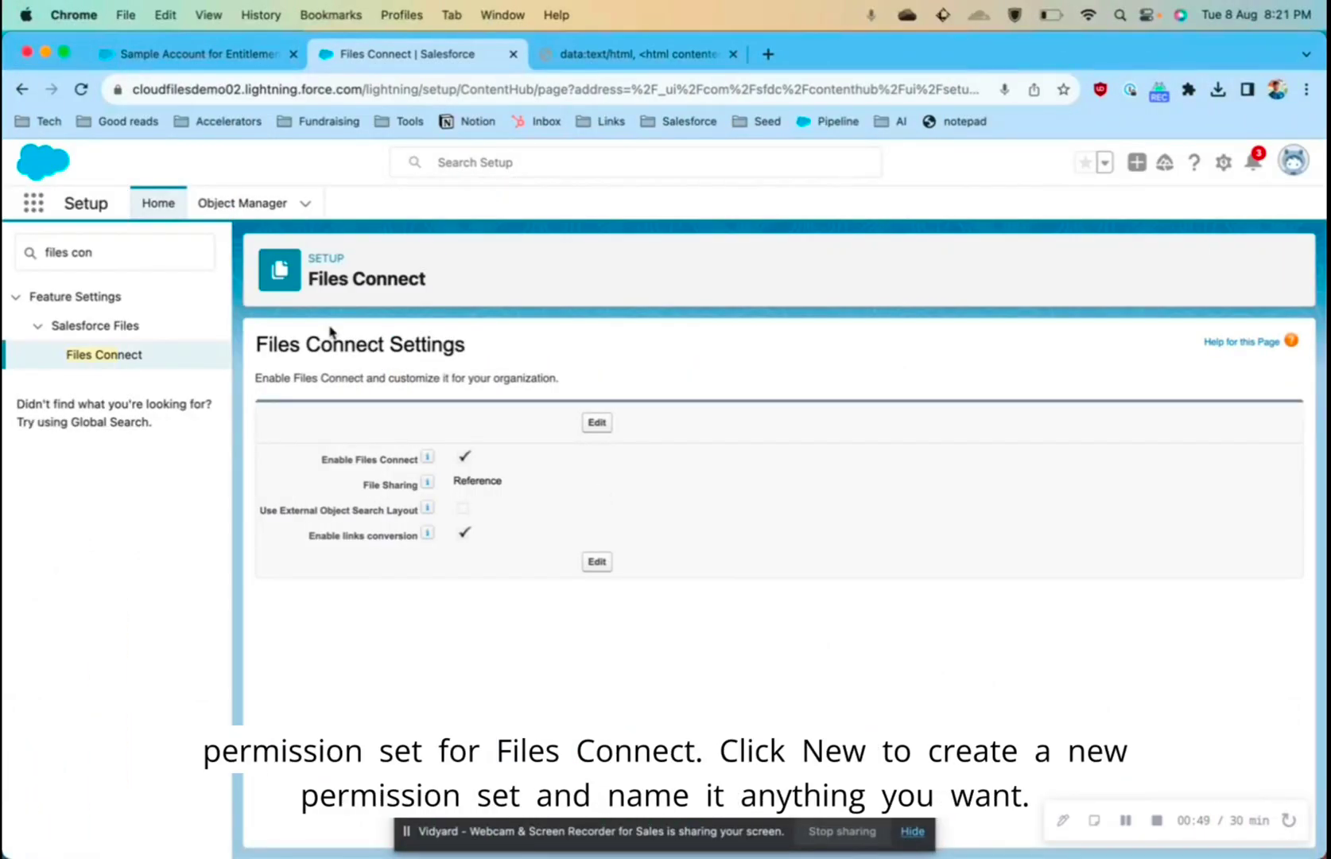
Find and open the Permission Sets page in Setup.
left_click(126, 247)
key("super+a")
type("per")
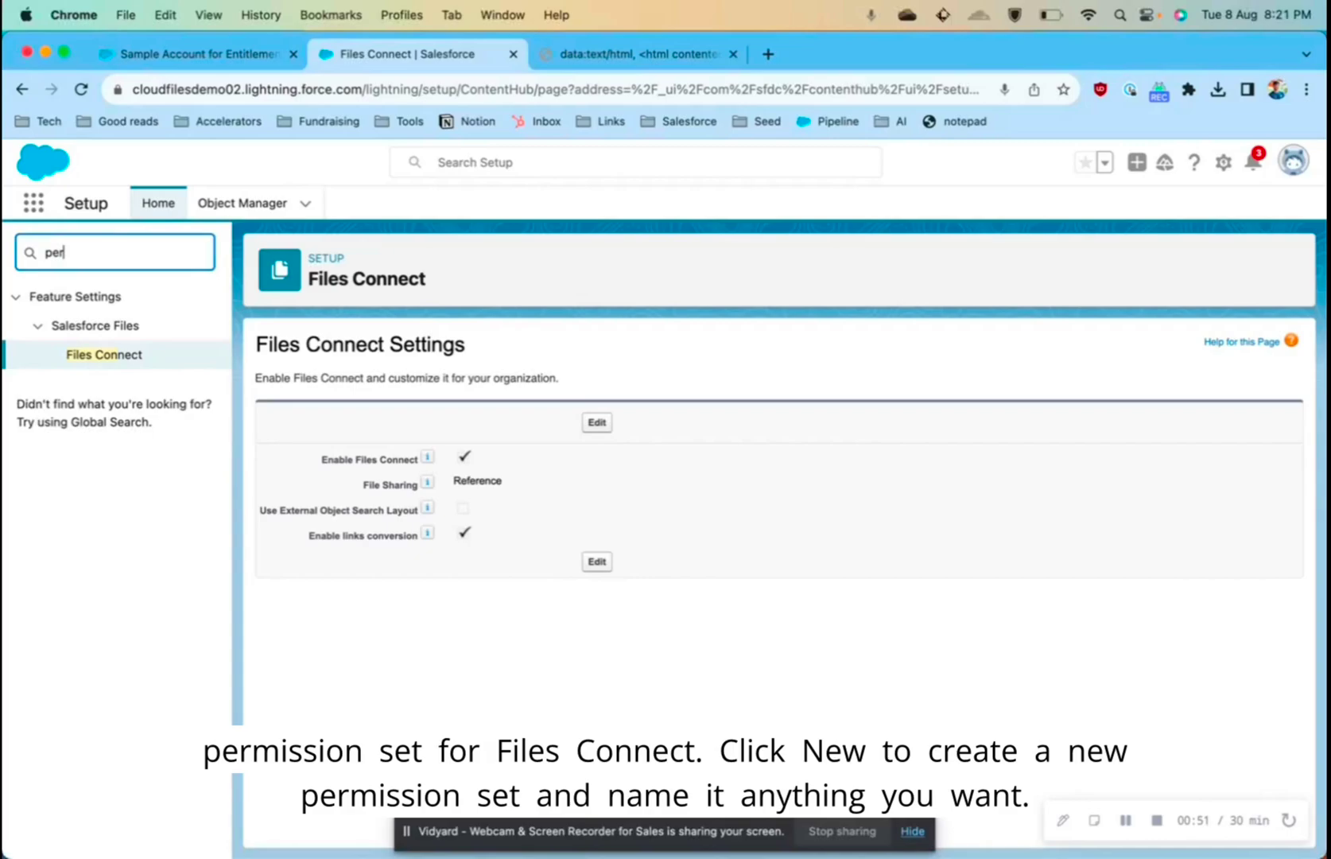
type("mis")
left_click(96, 355)
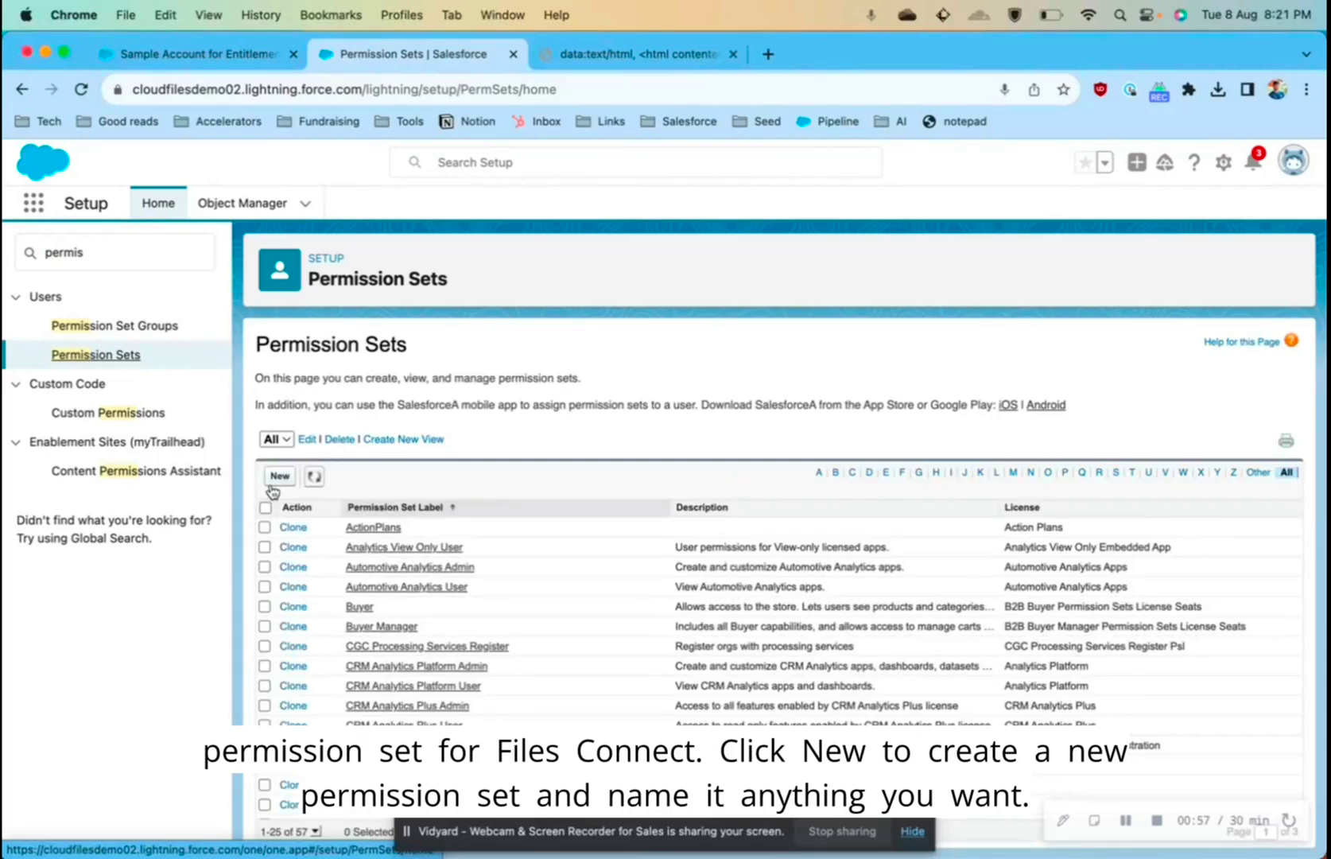
Create and save a new permission set labelled "Files connect permissions" with API name Files_connect_permissions and no specific license.
left_click(279, 477)
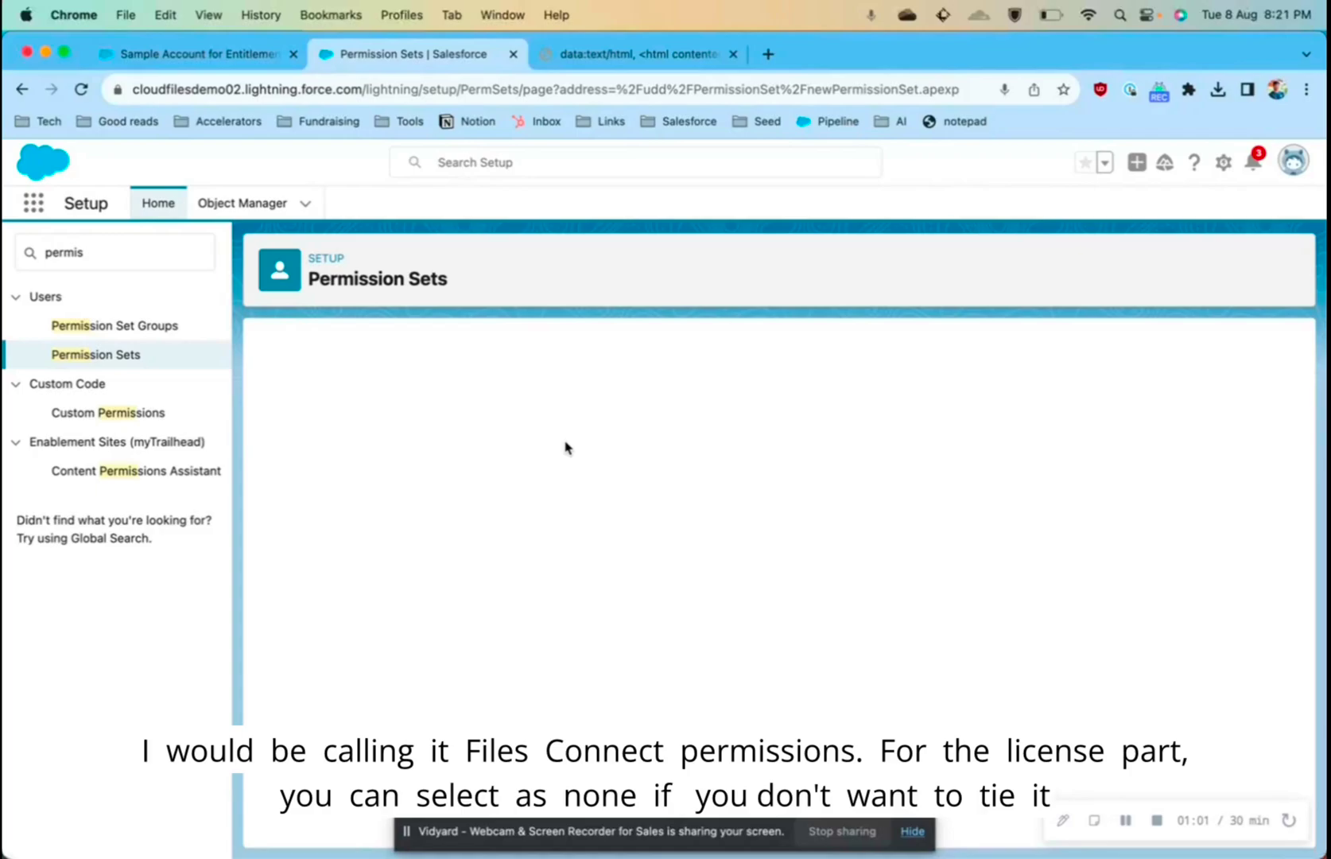
left_click(581, 482)
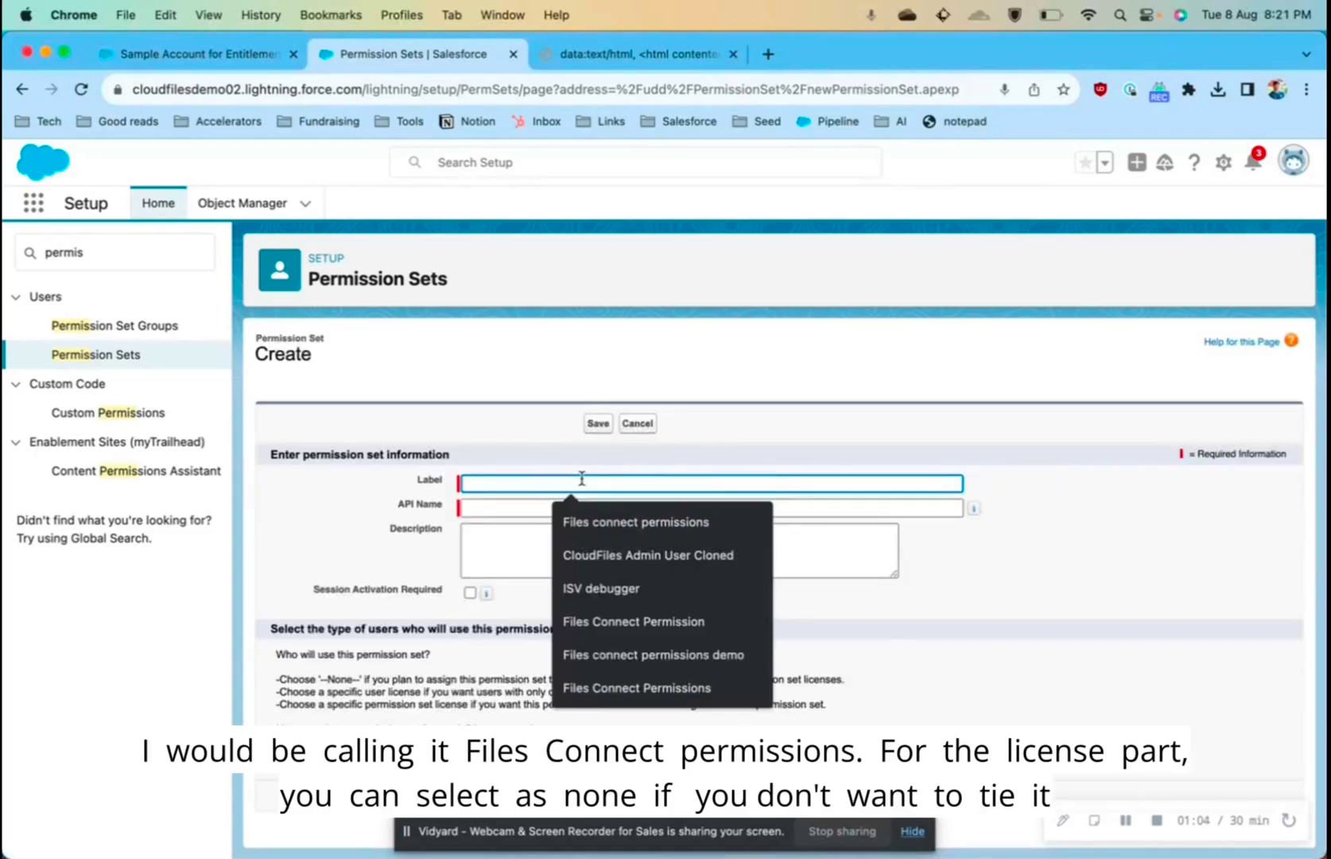
left_click(587, 515)
left_click(681, 554)
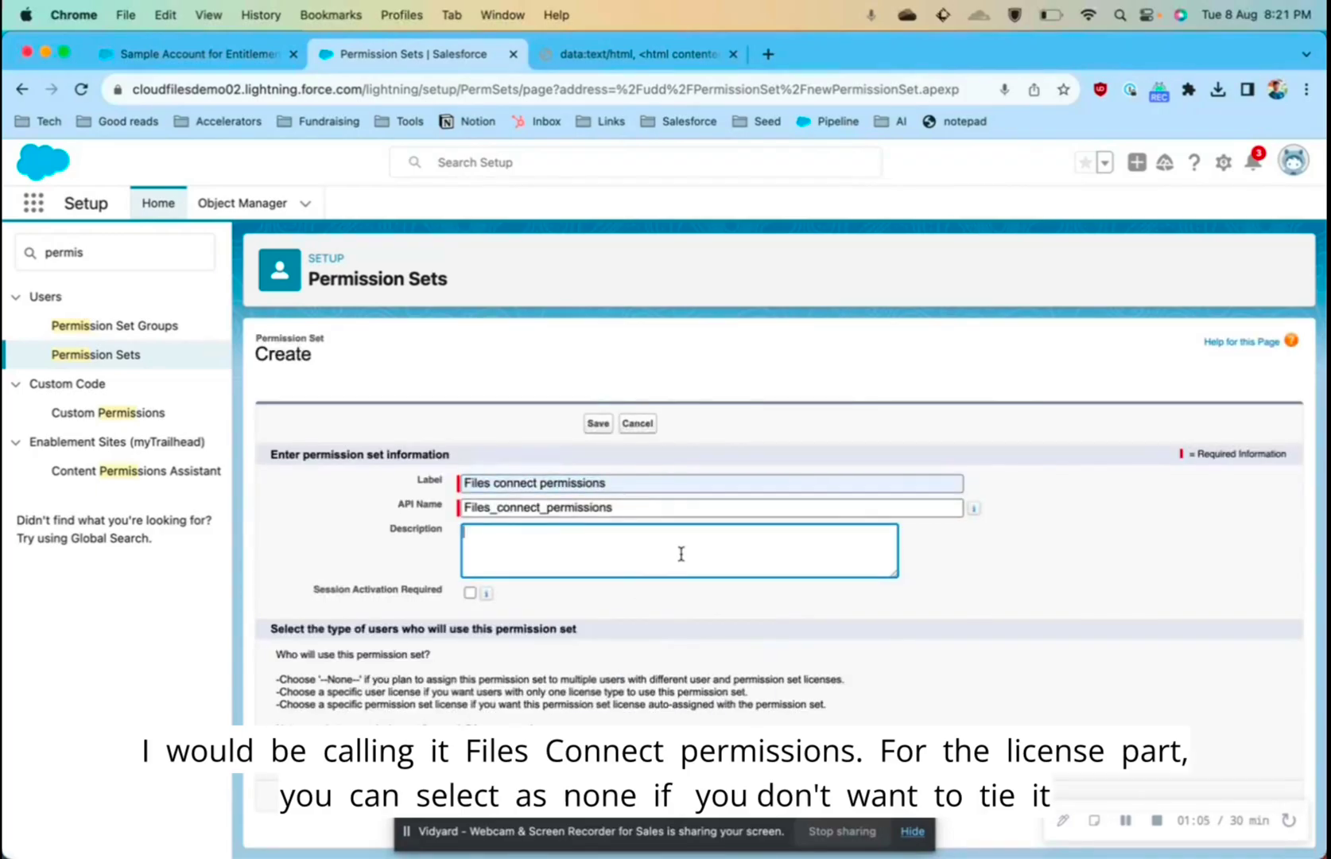
scroll(639, 590, "down", 1)
scroll(639, 590, "up", 1)
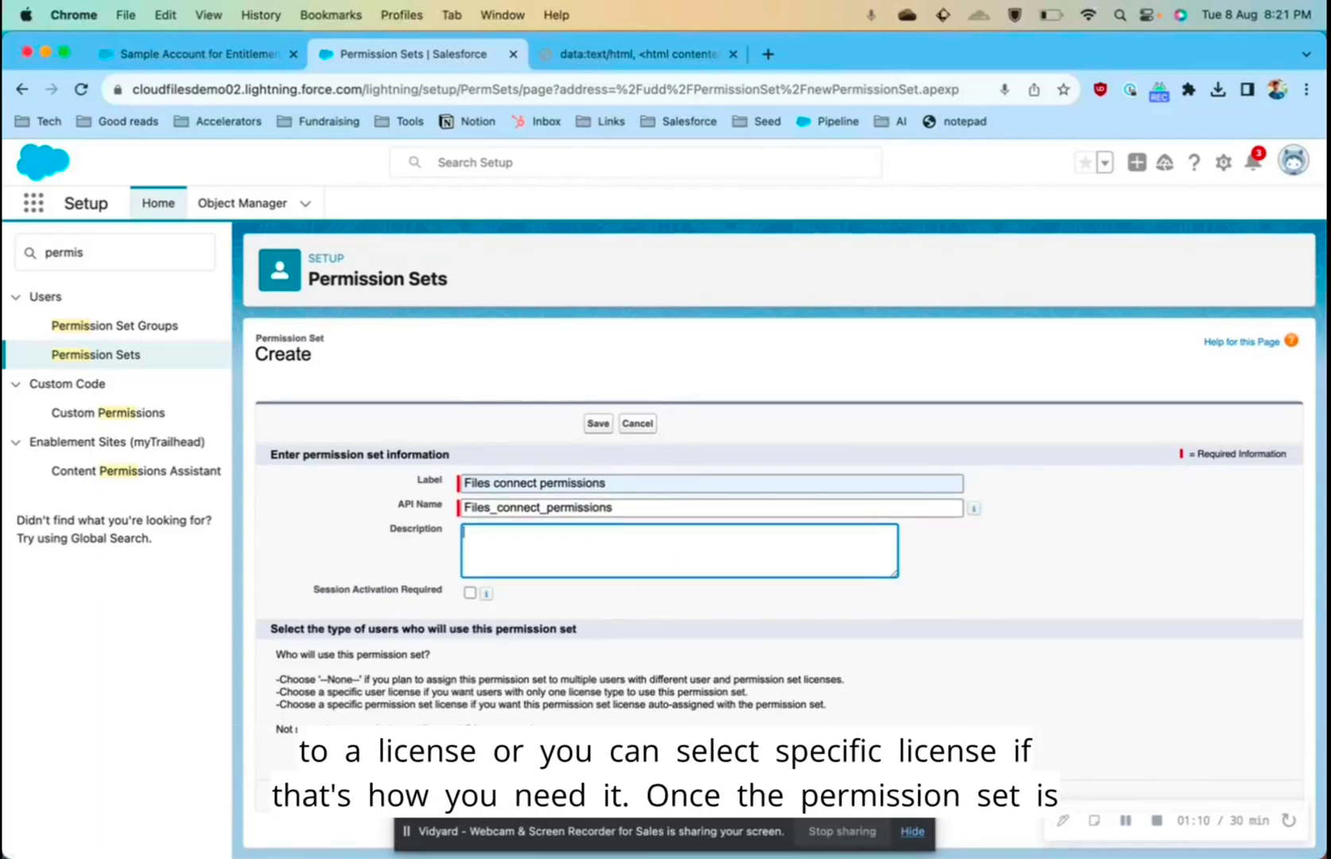
left_click(599, 425)
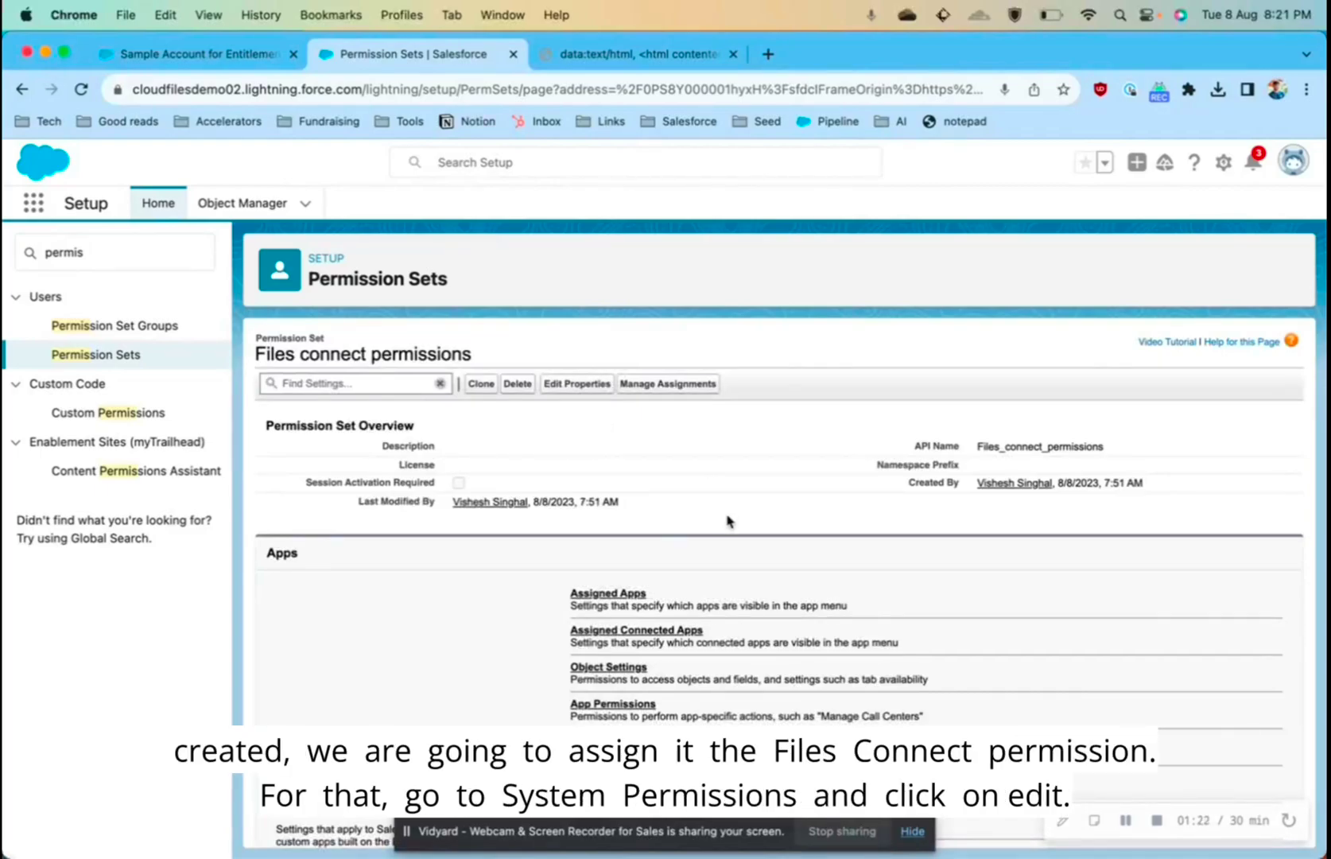
Open the System Permissions of the "Files connect permissions" permission set.
scroll(729, 522, "down", 2)
scroll(727, 521, "down", 6)
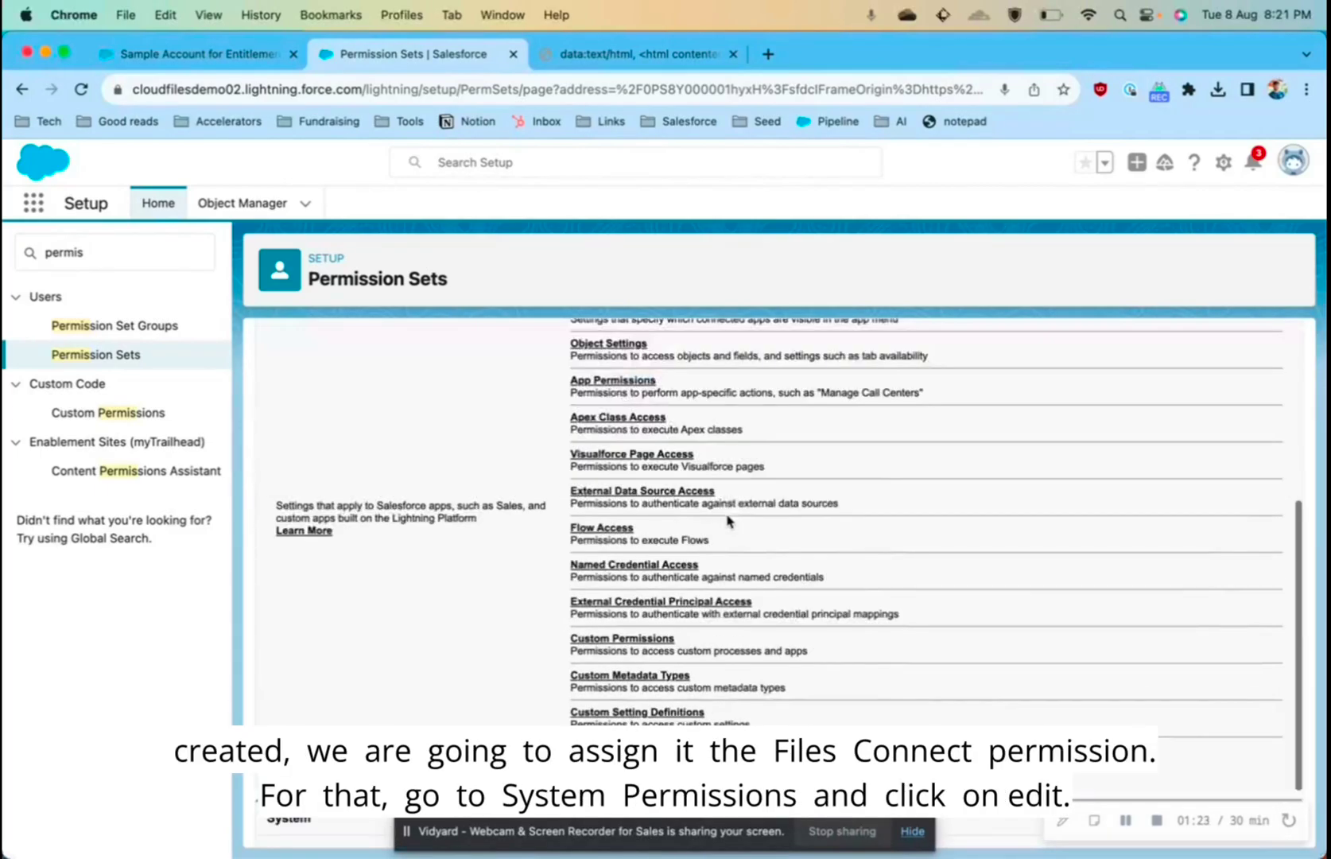
scroll(728, 520, "down", 3)
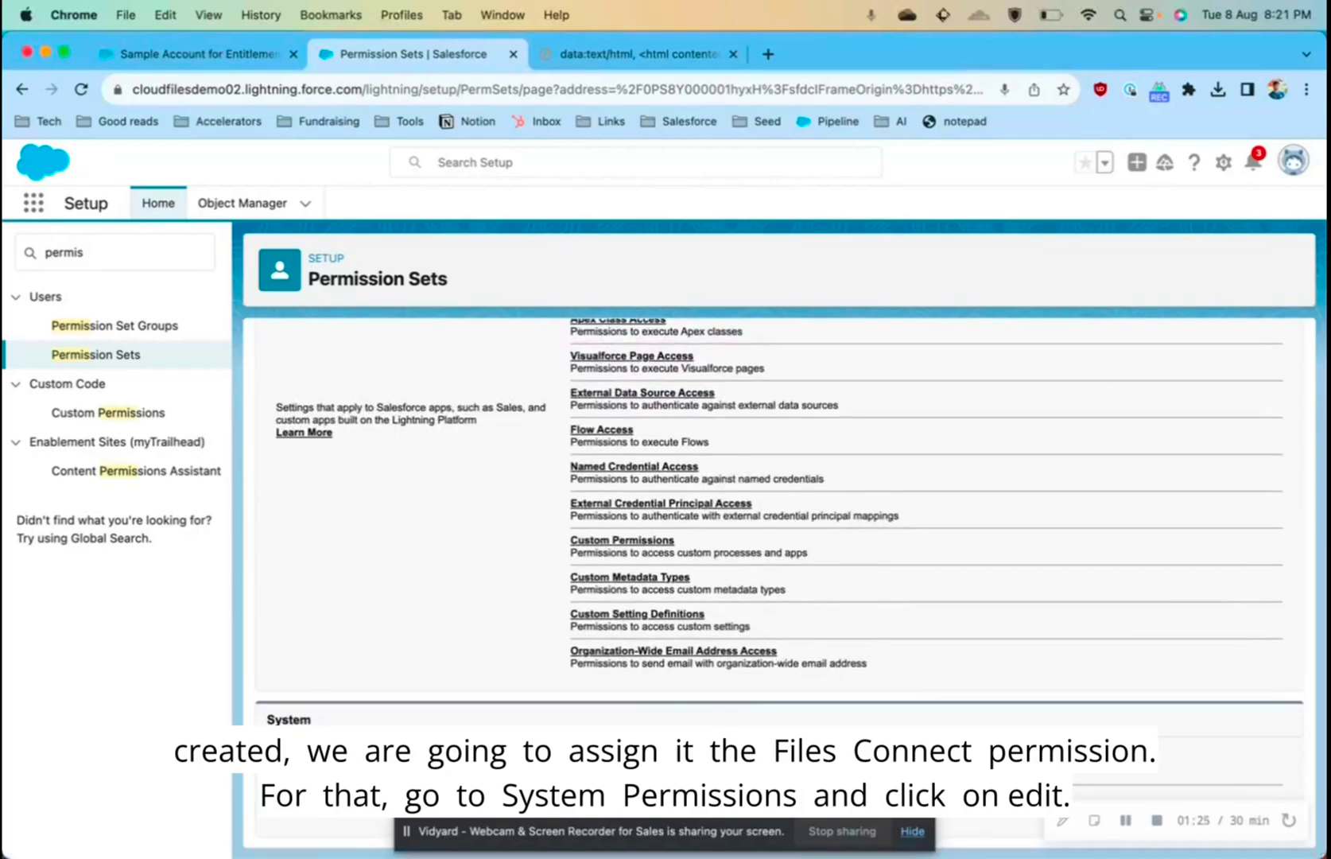
left_click(605, 752)
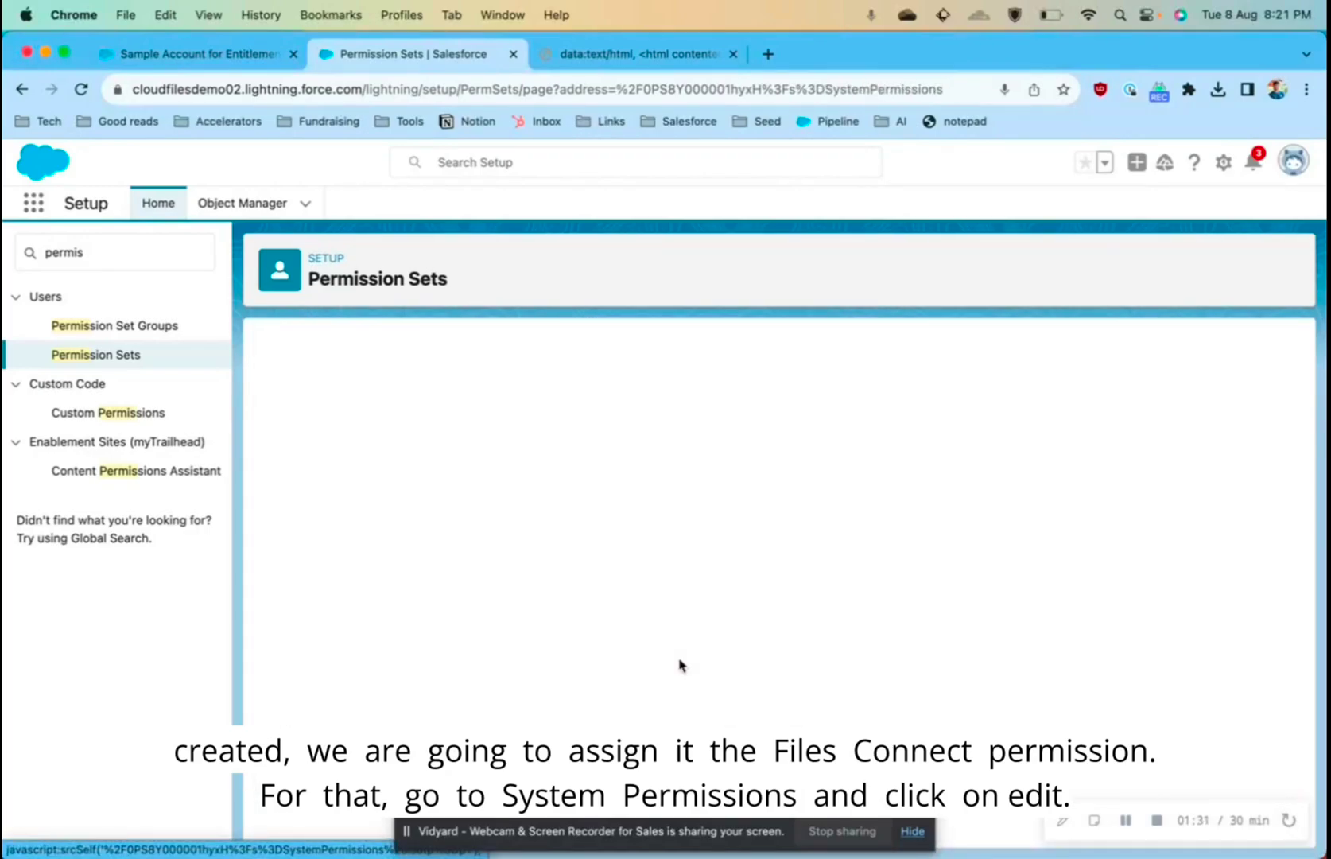
left_click(920, 839)
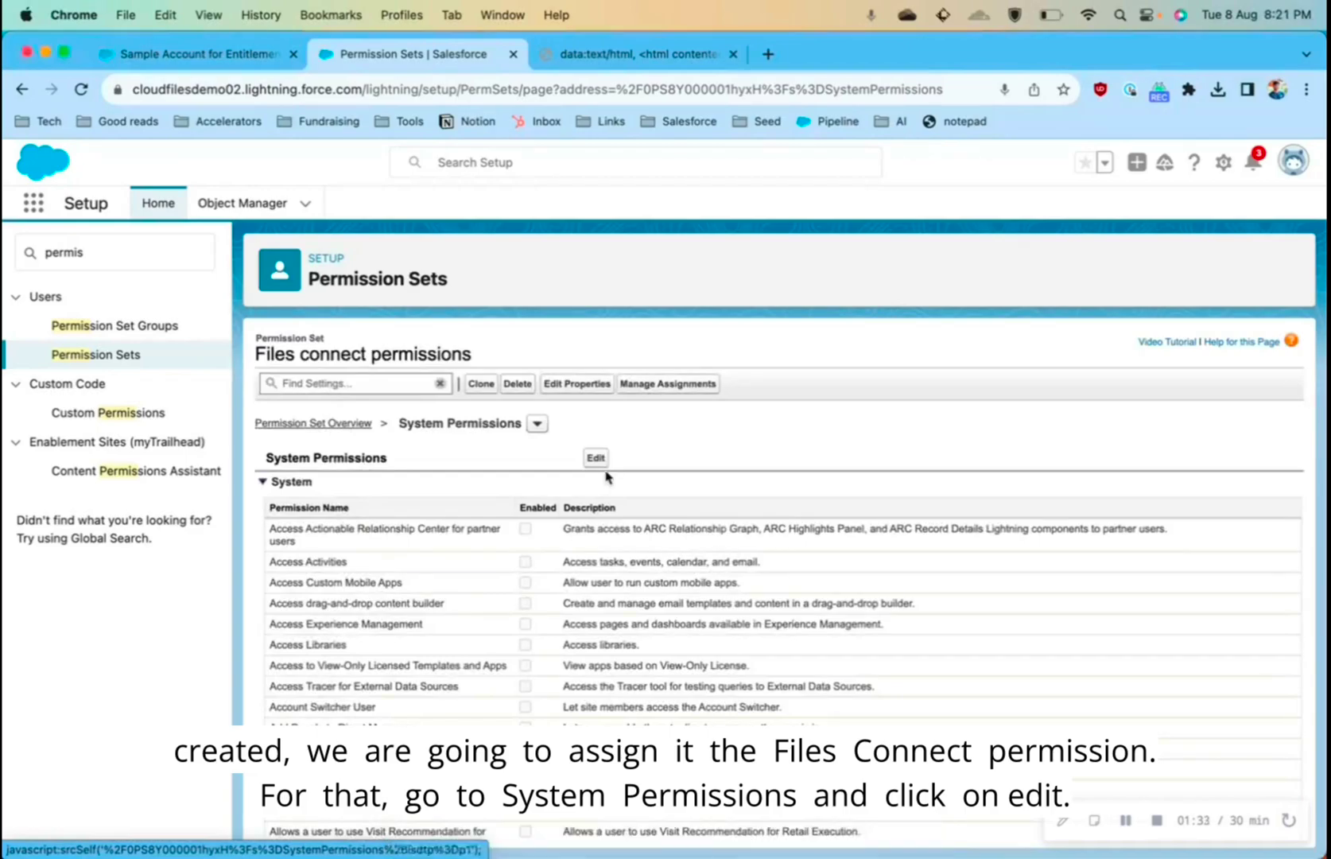
Enable the Files Connect Cloud system permission in the permission set and save the confirmed change.
left_click(595, 459)
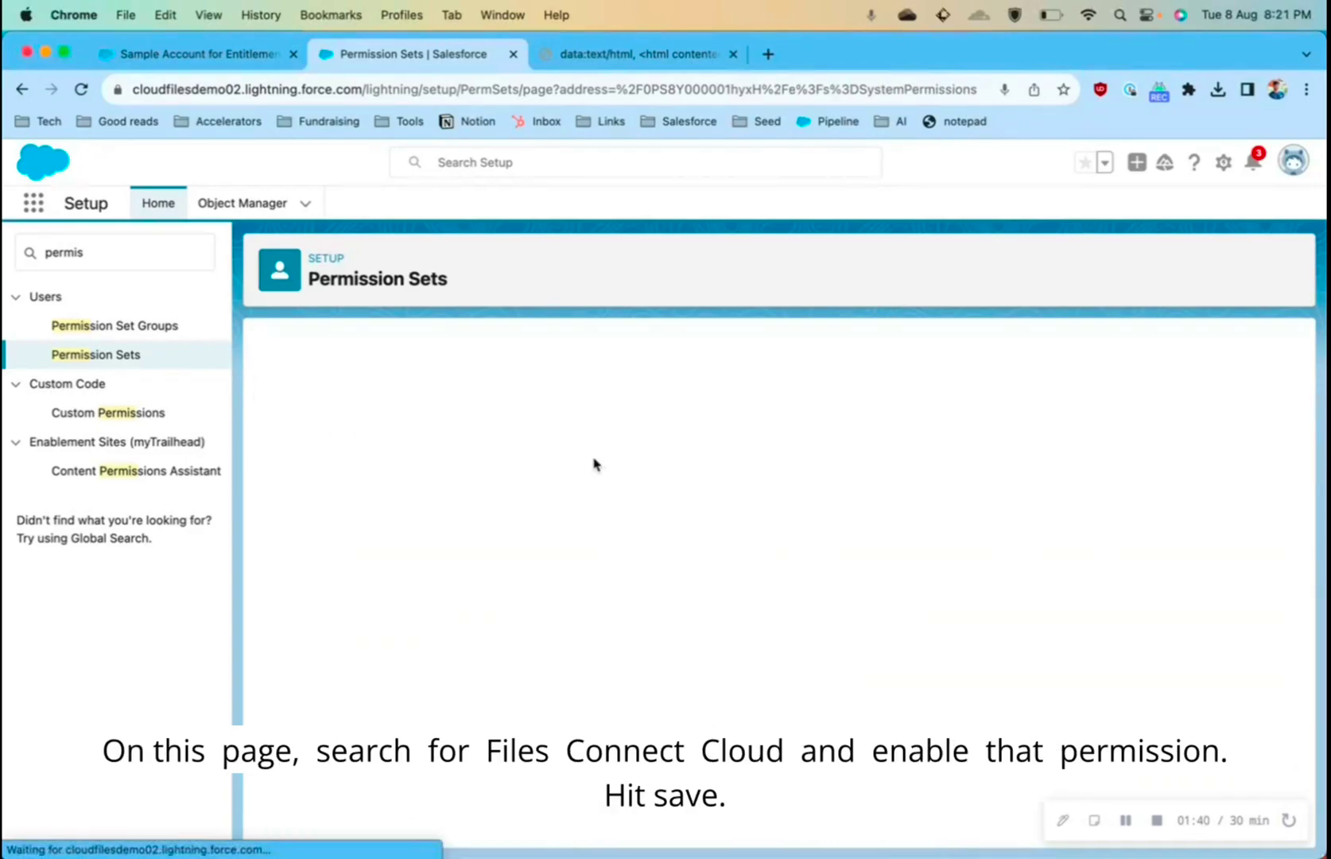
key("super+f")
type("files connect cl")
left_click(525, 583)
scroll(715, 397, "up", 15)
left_click(598, 463)
key("Escape")
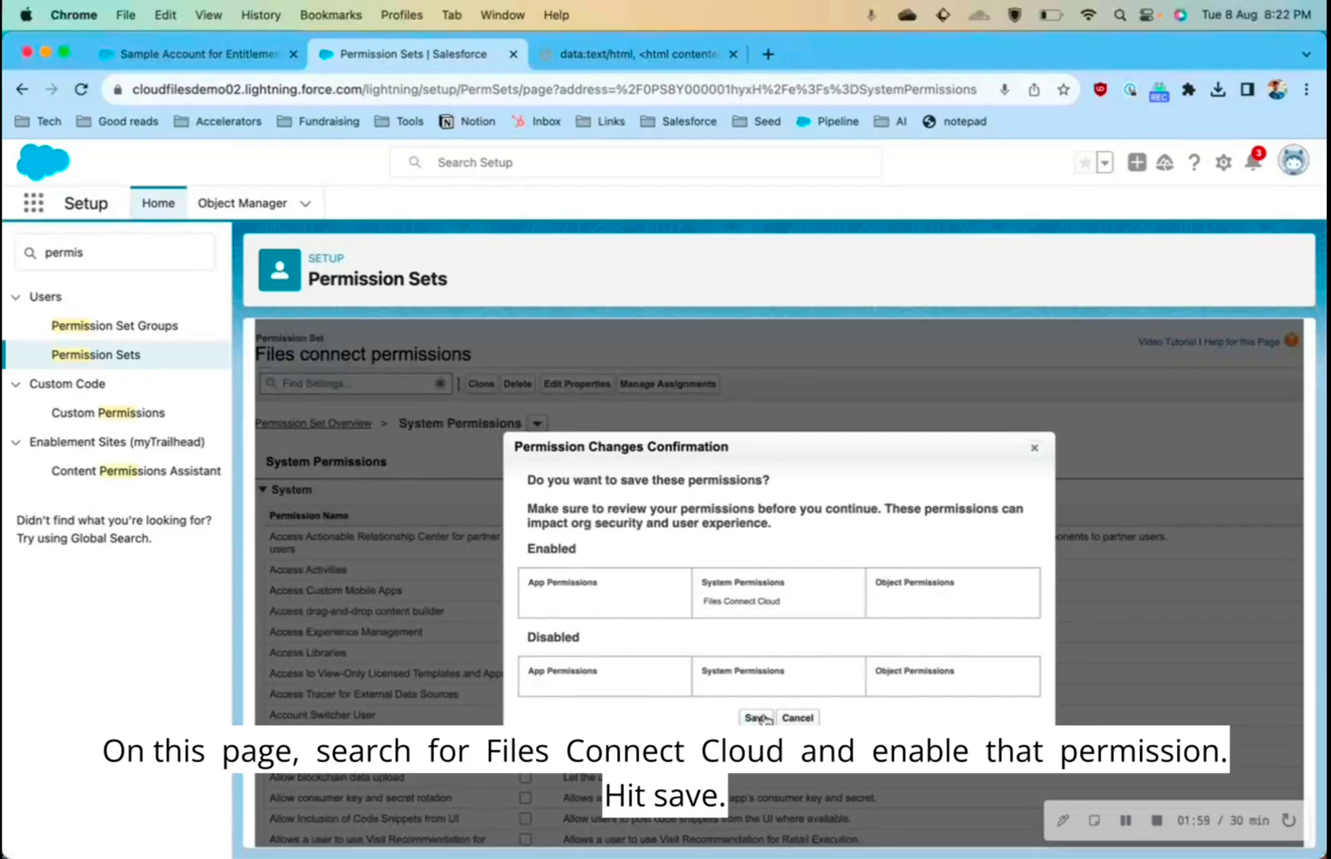
left_click(757, 718)
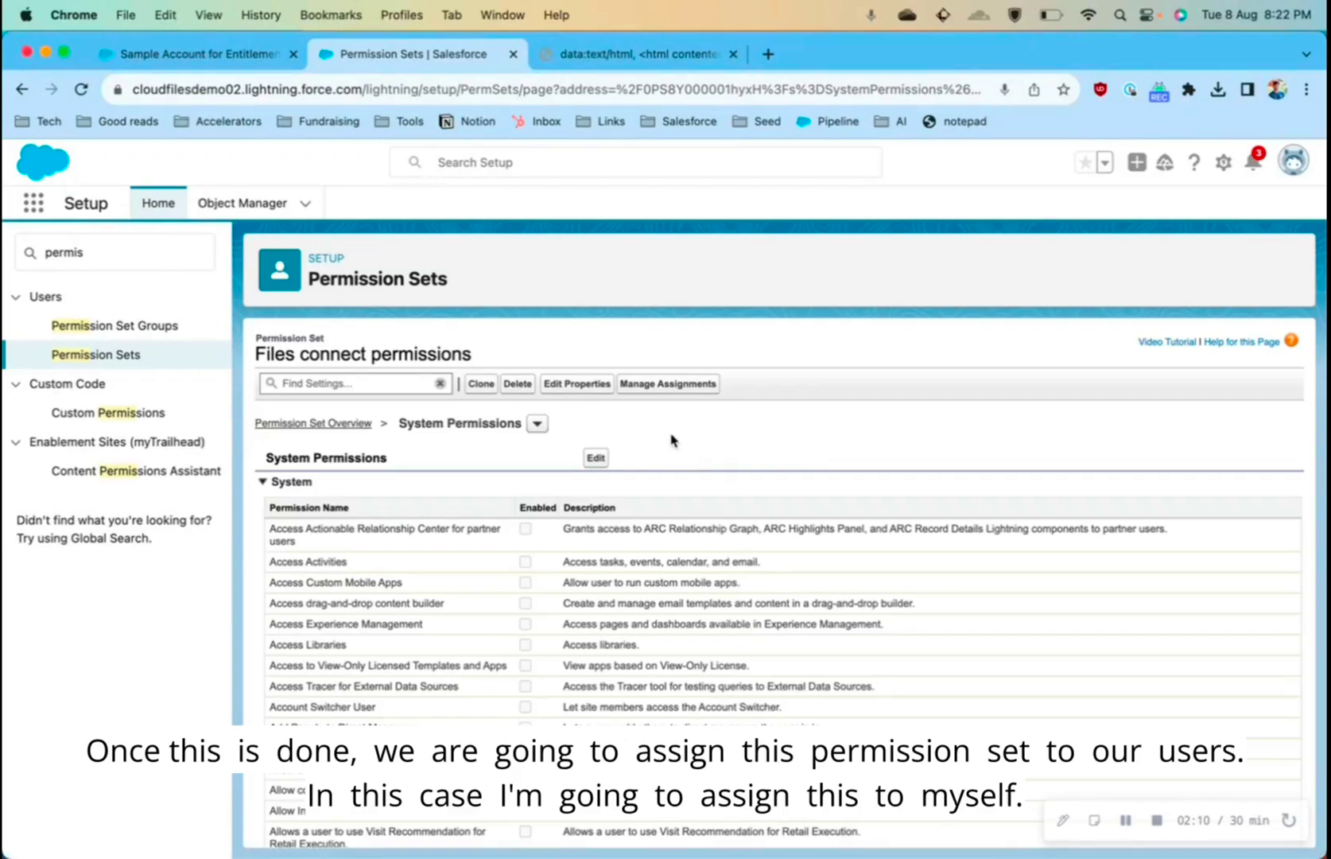
Assign the "Files connect permissions" permission set to the user with the System Administrator profile.
left_click(681, 389)
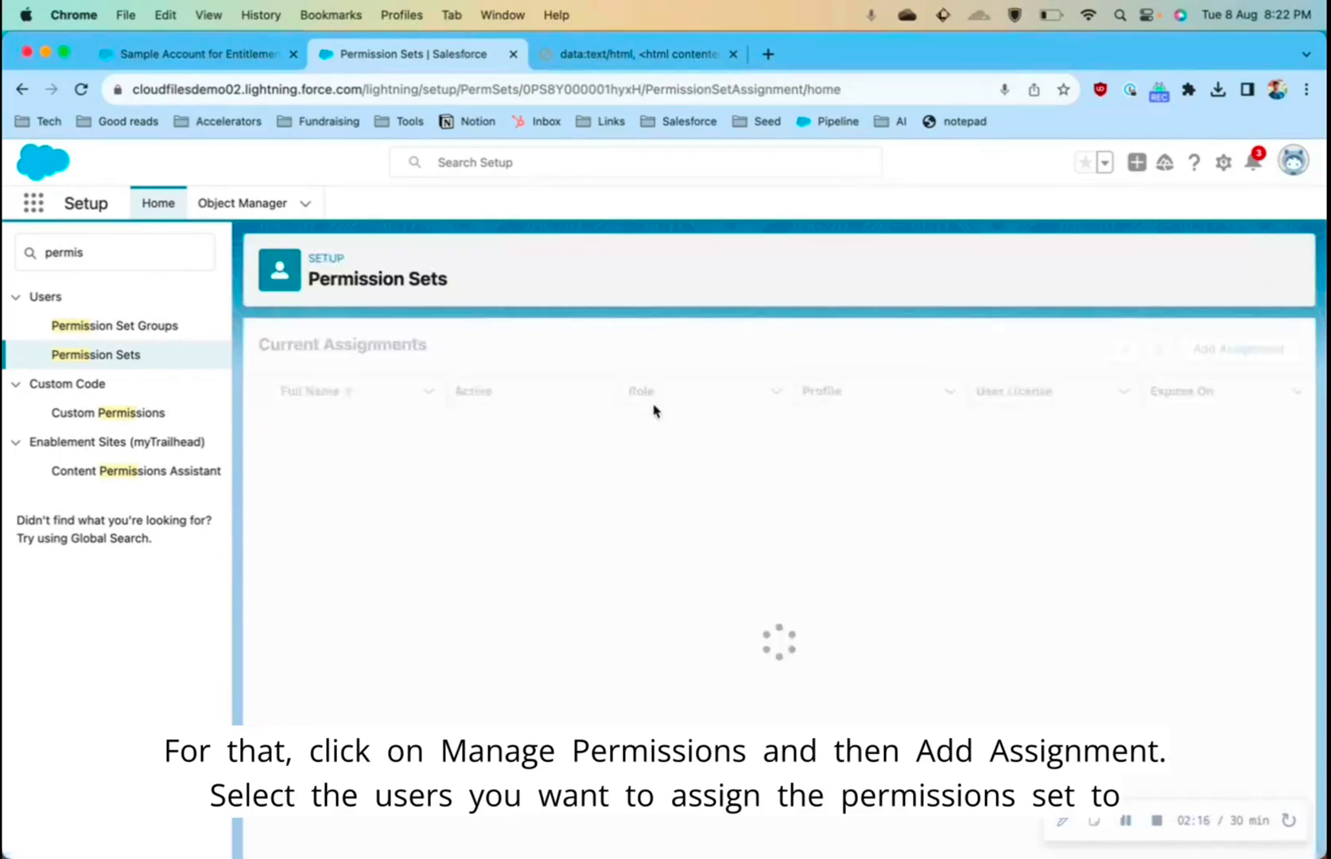
left_click(1280, 356)
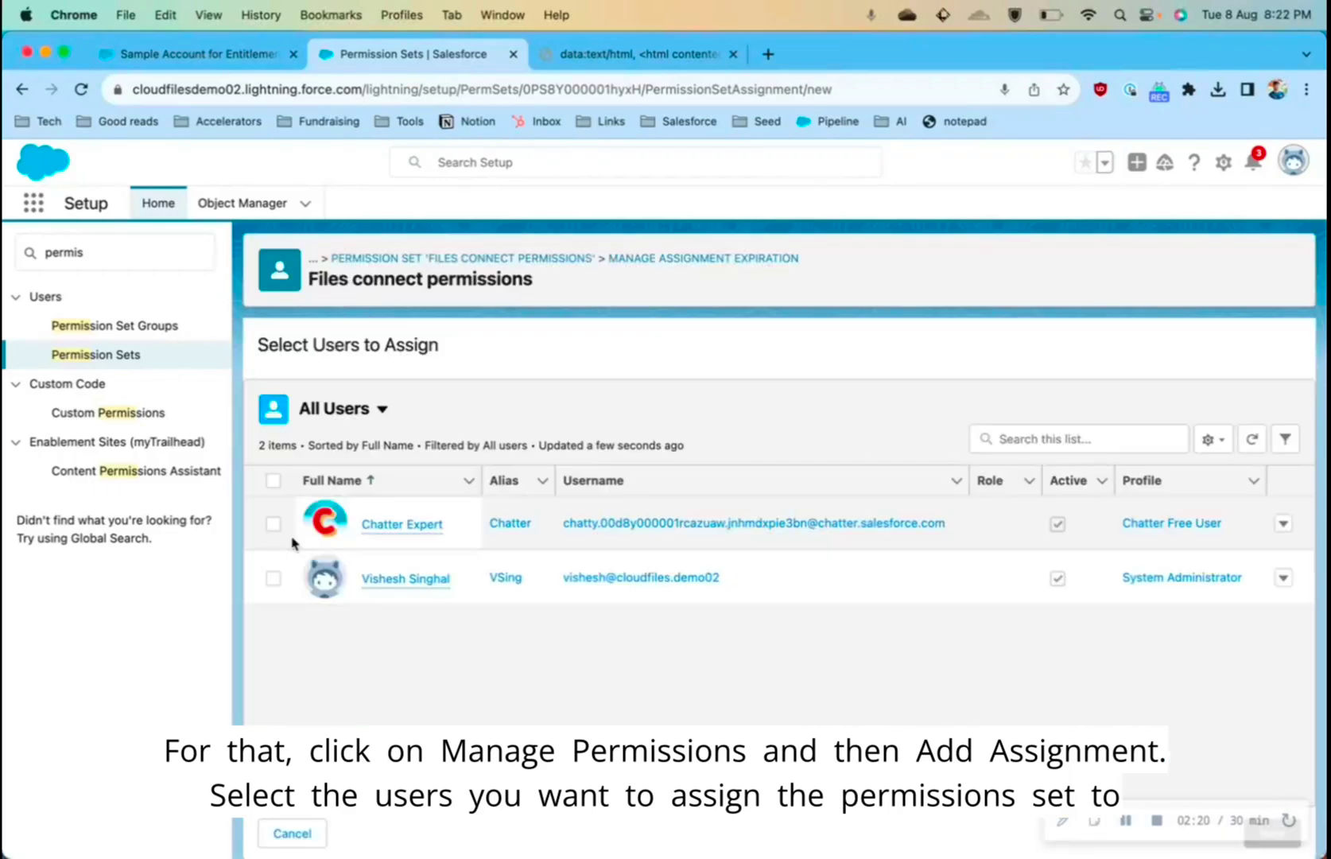
left_click(273, 578)
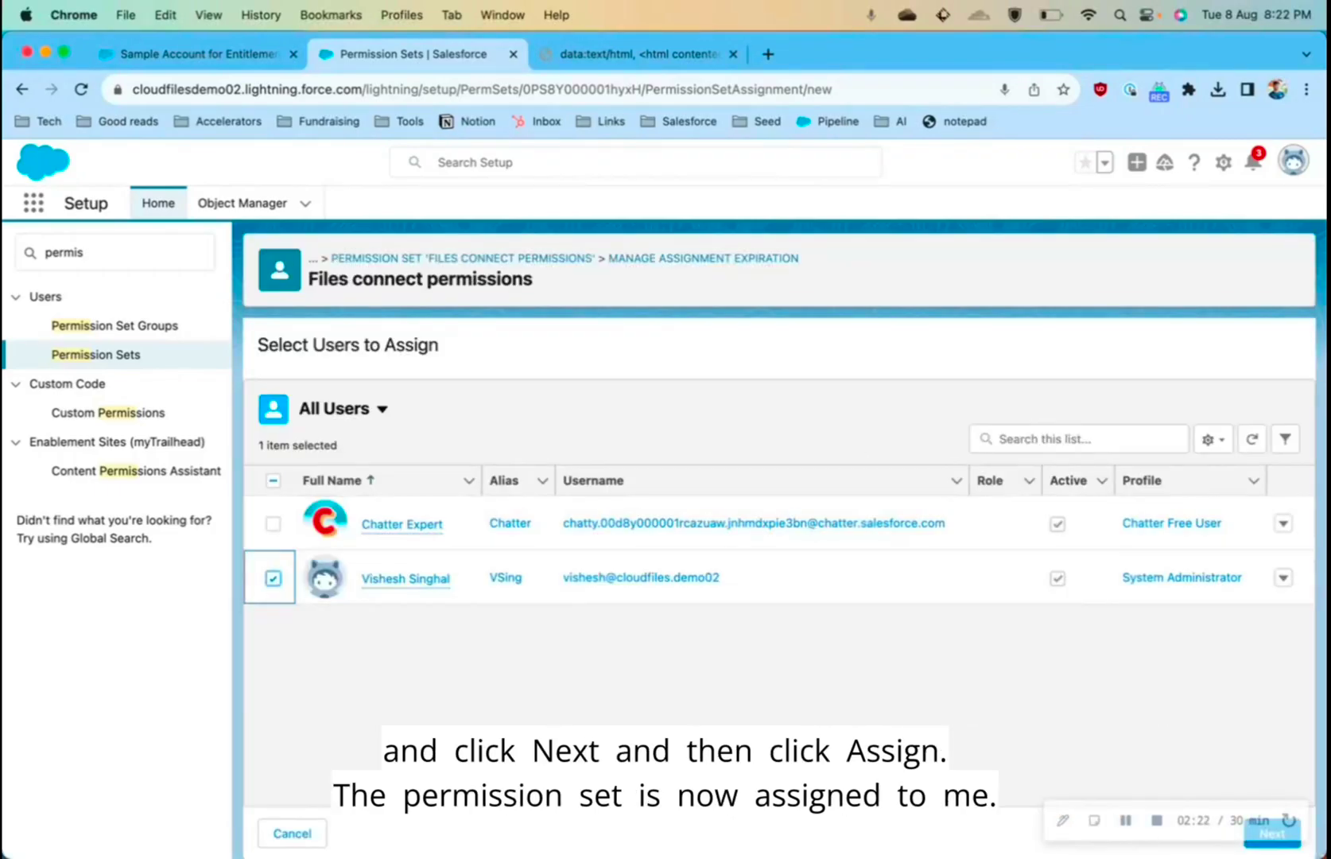
left_click(1263, 843)
left_click(1263, 844)
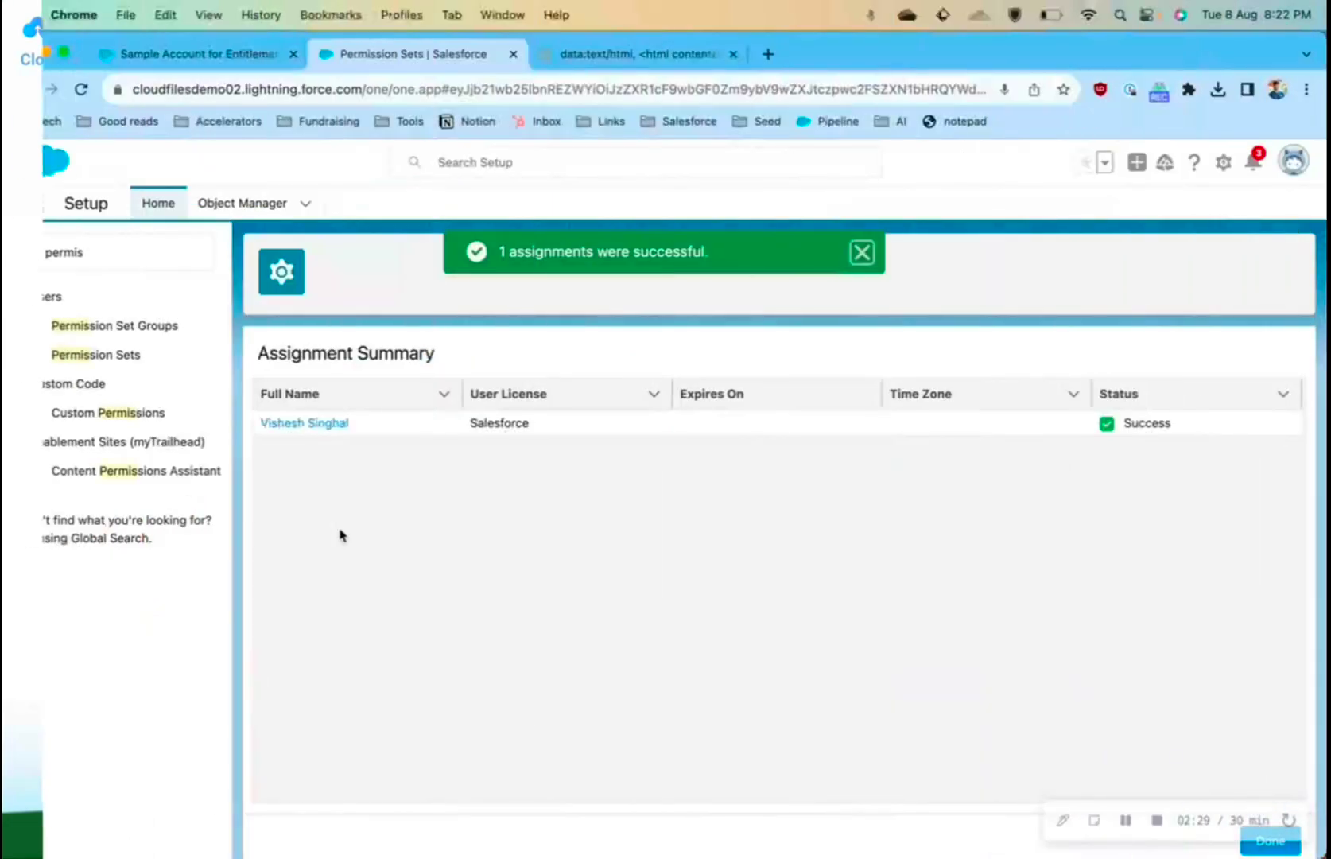
Find and open the Auth. Providers page in Setup.
left_click(134, 258)
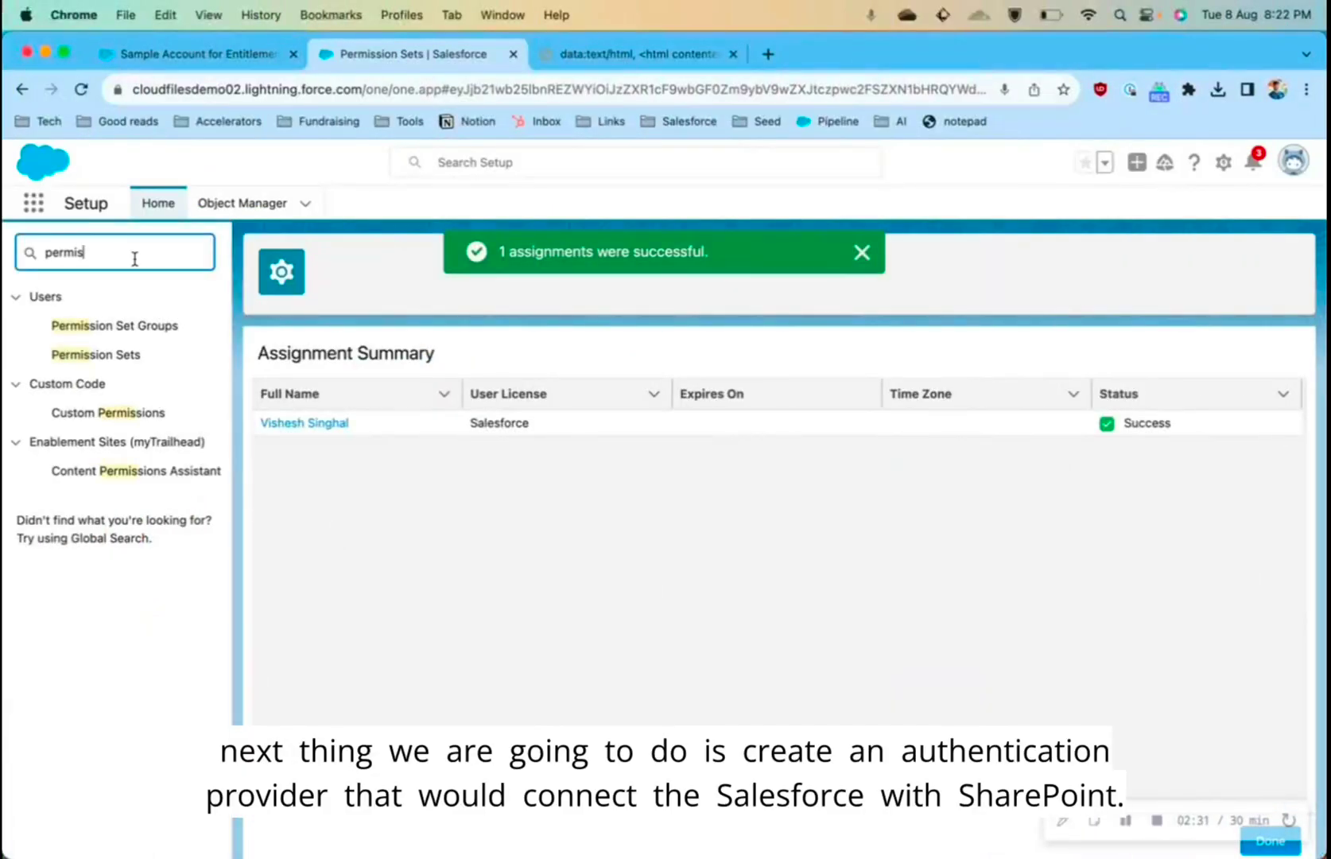
double_click(134, 259)
type("auth")
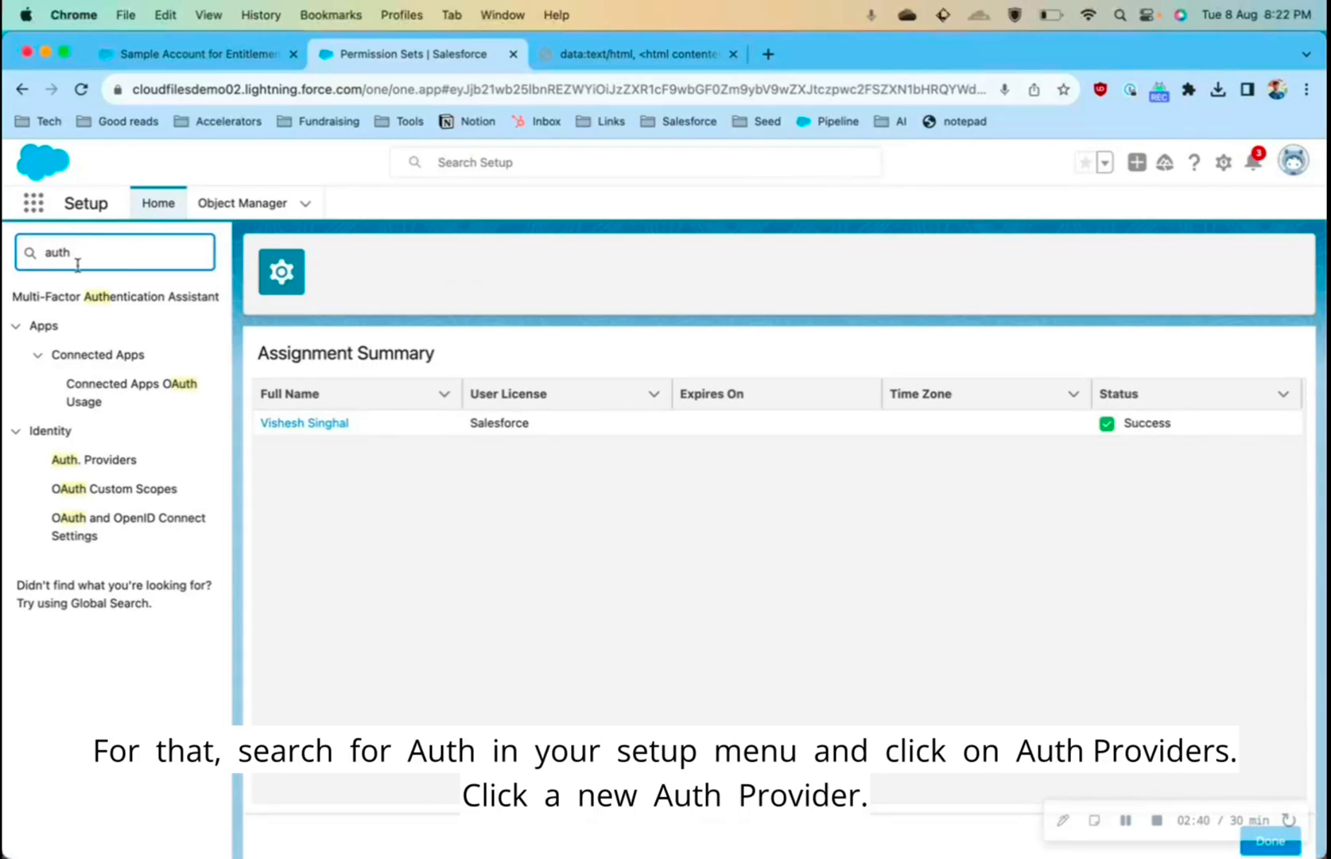
left_click(124, 469)
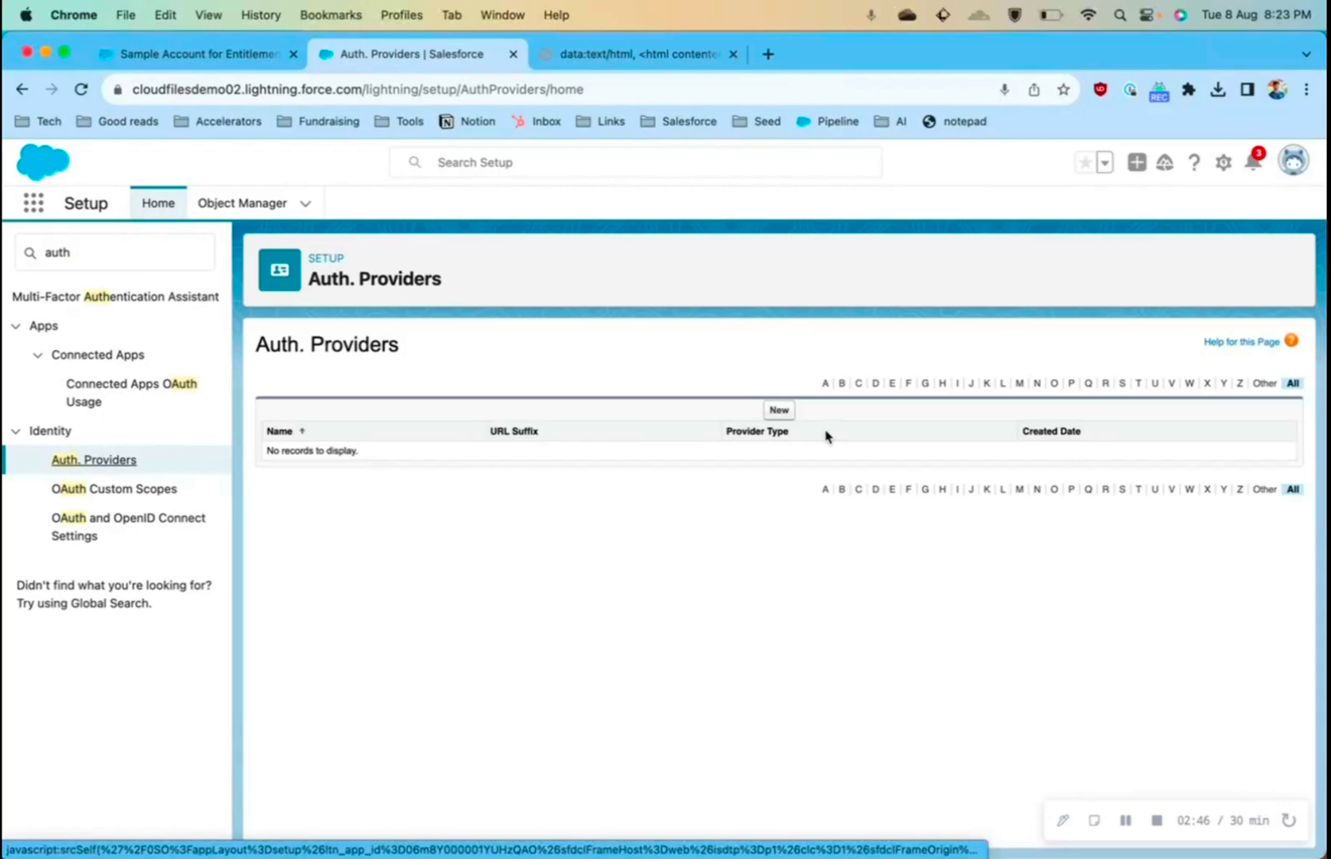
Start a new authentication provider of type Open ID Connect, with SharePoint as its name and URL suffix.
left_click(781, 410)
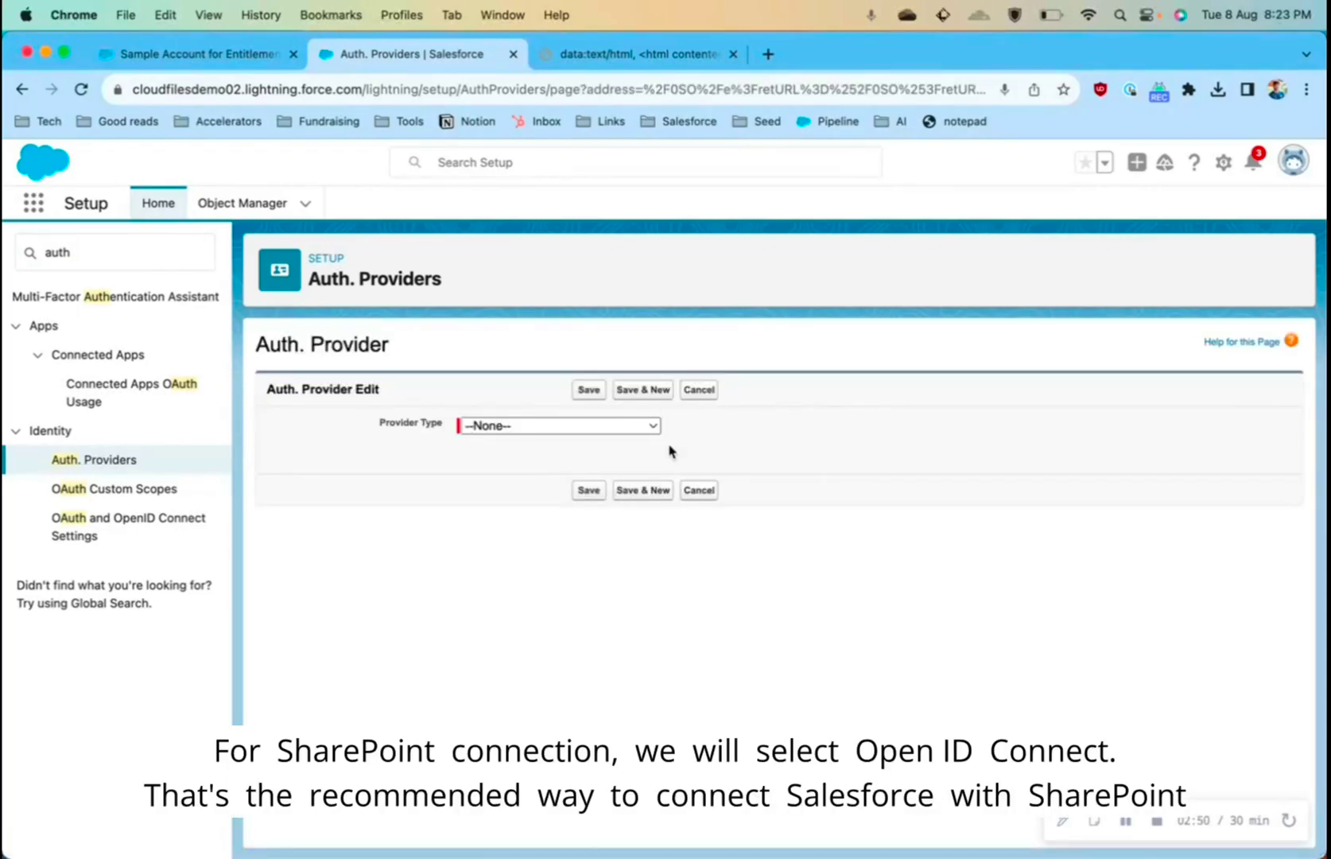
left_click(652, 427)
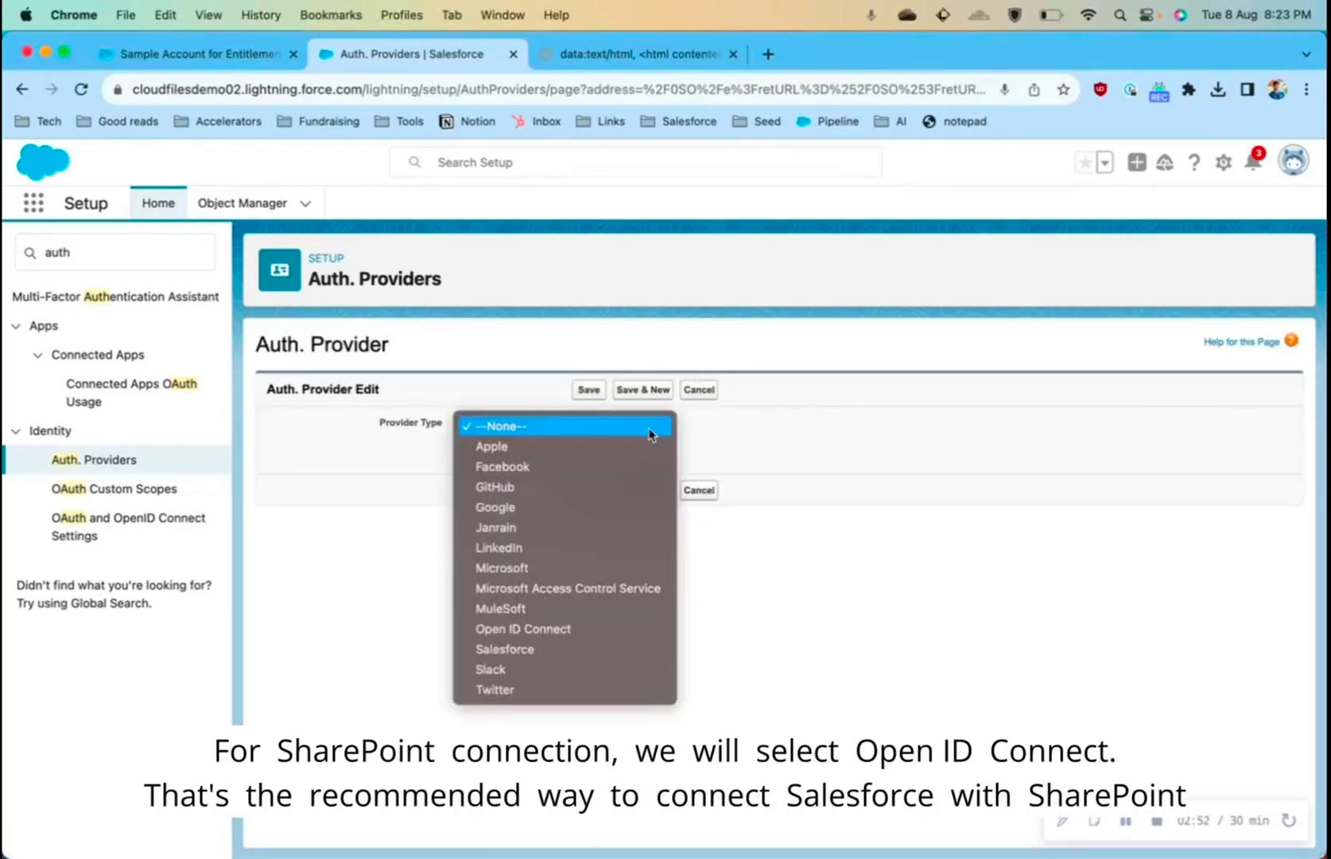
left_click(587, 633)
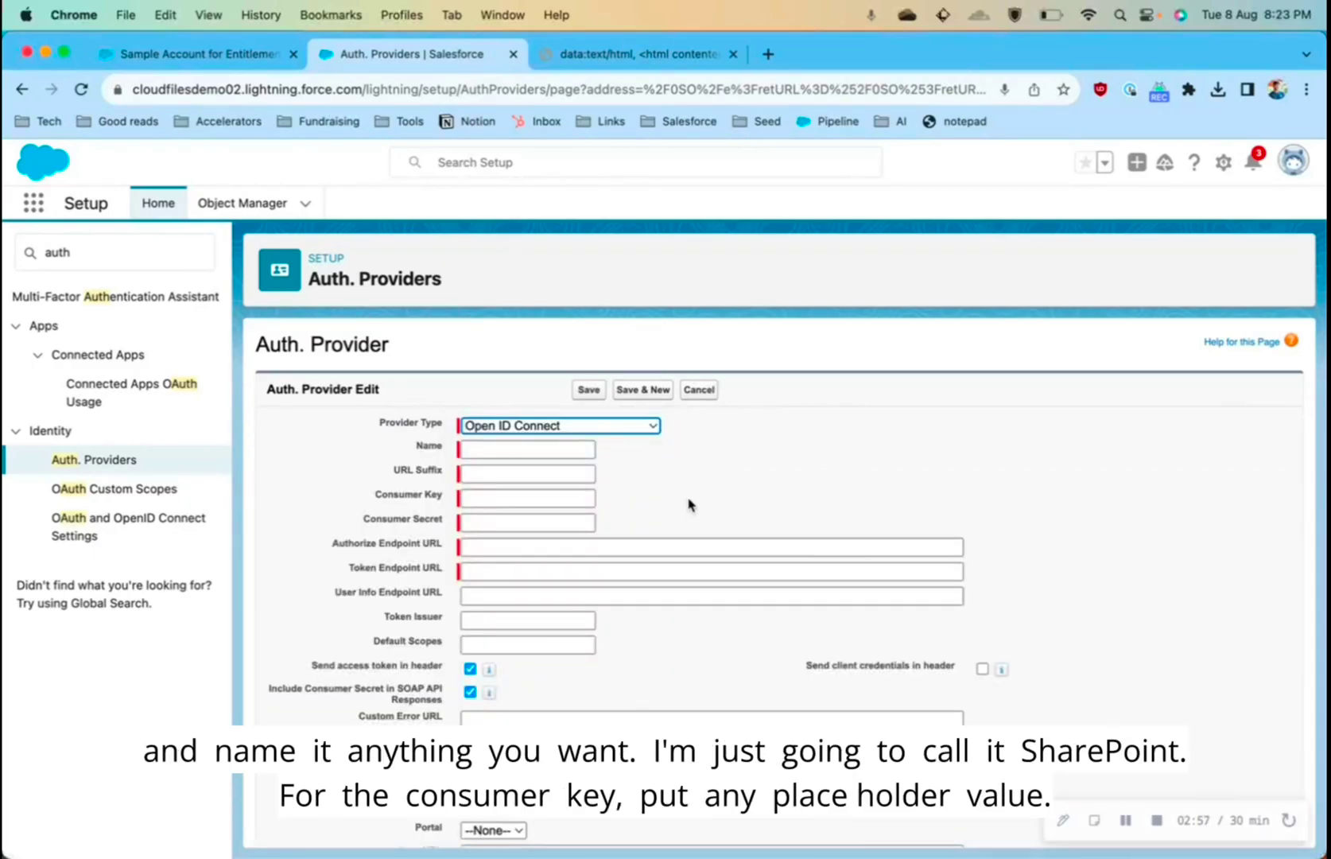
left_click(516, 450)
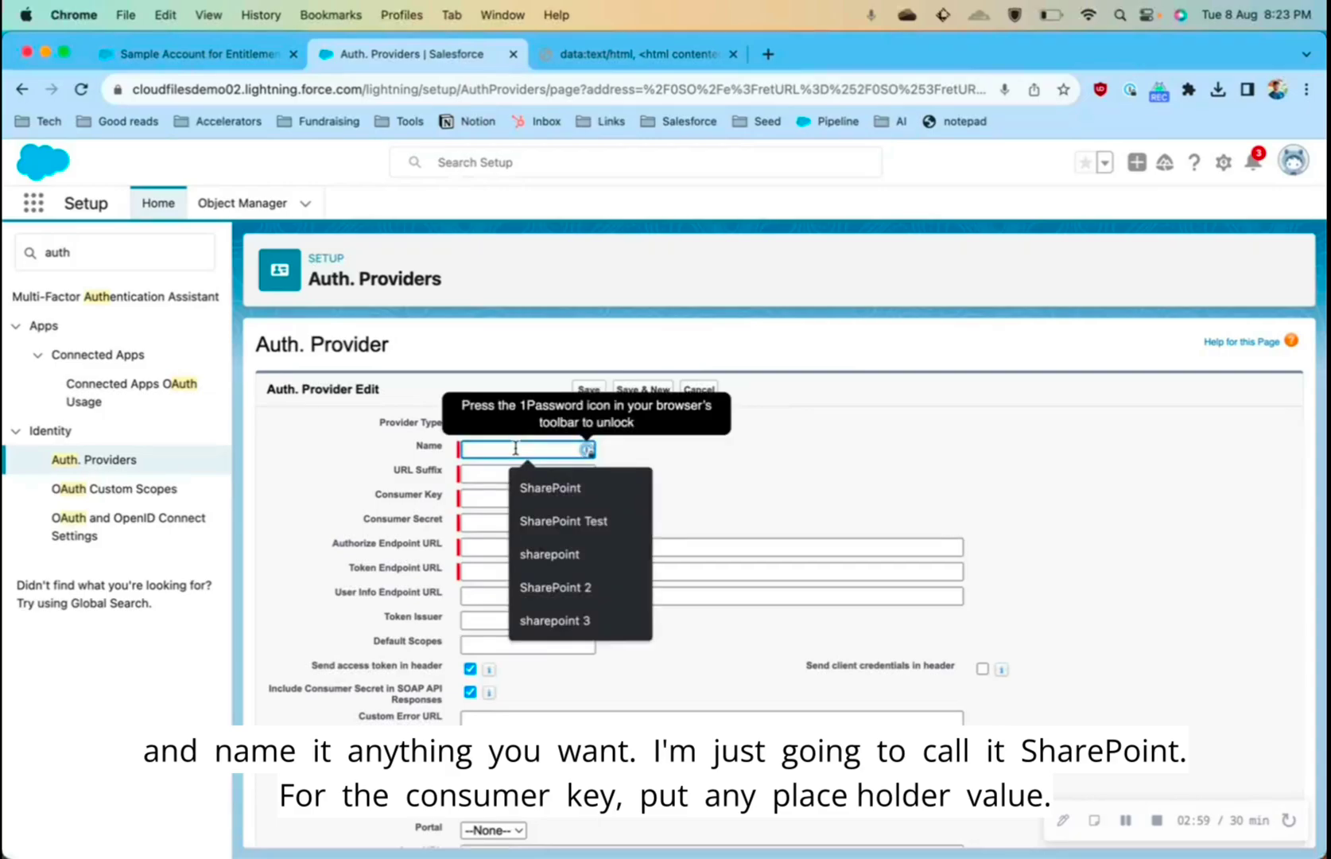
left_click(548, 487)
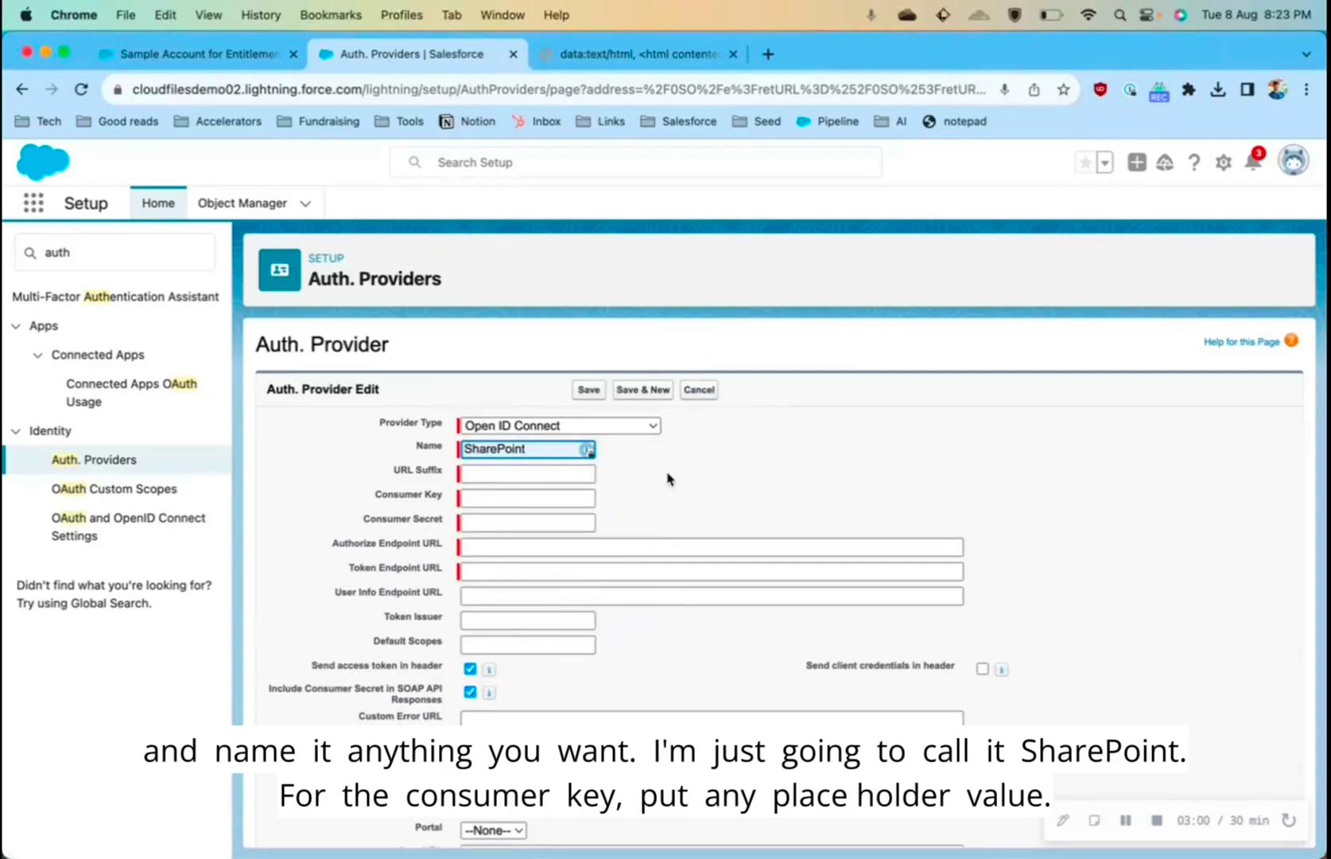
left_click(640, 507)
Enter placeholder values for the provider's Consumer Key and Consumer Secret.
left_click(525, 497)
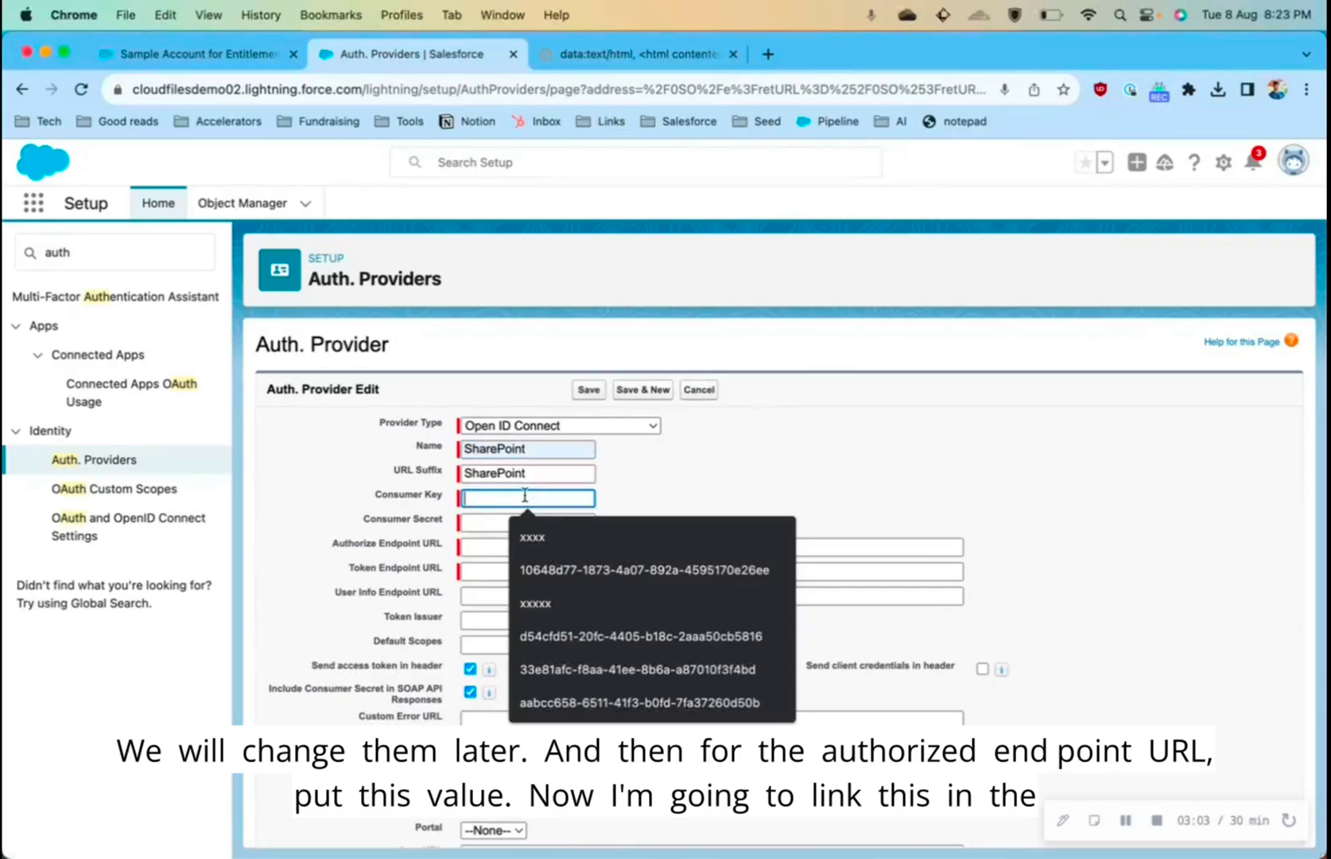
type("xxxxx")
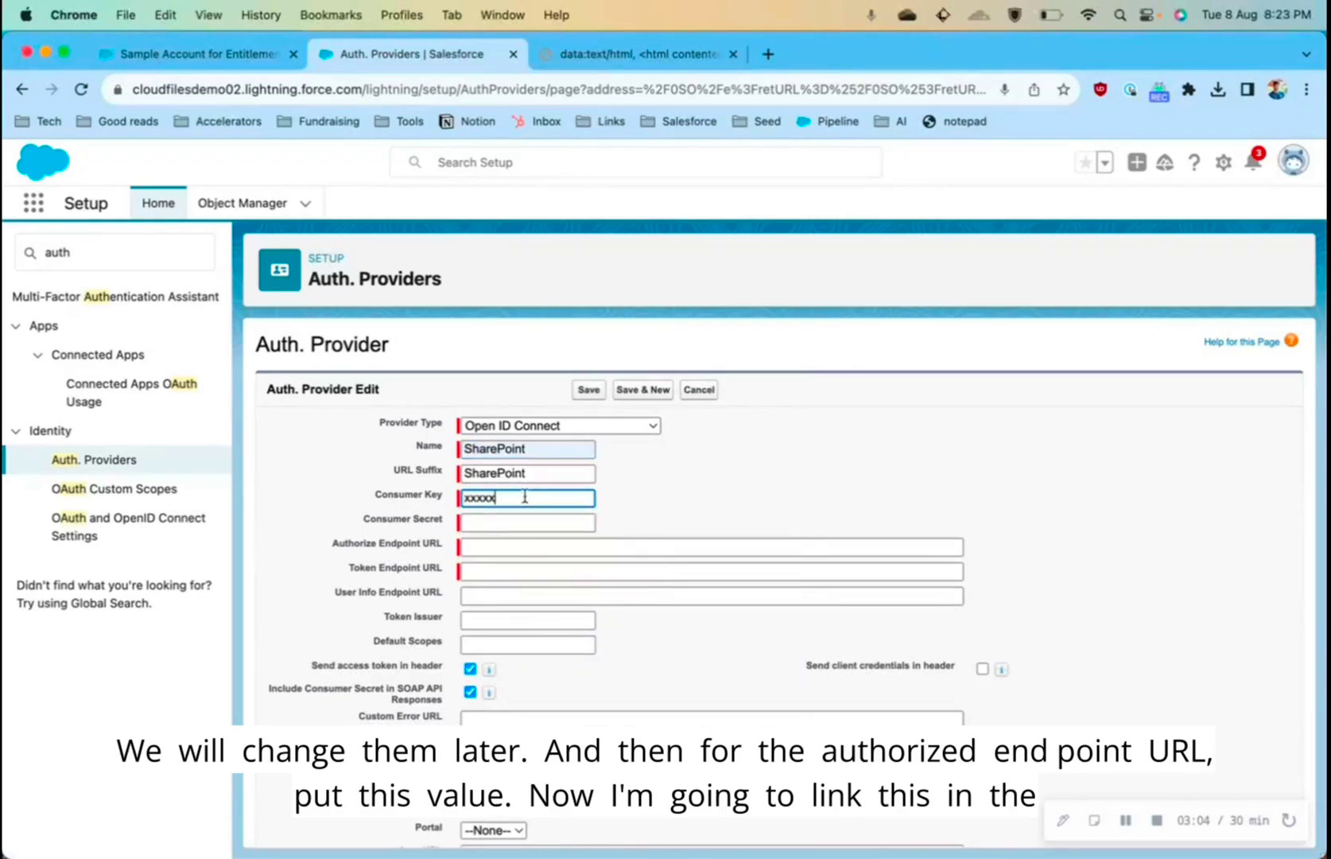
key("Tab")
type("xxxxx")
Locate the SharePoint tenant part of the prepared Authorize Endpoint URL in the notes page.
left_click(577, 549)
left_click(576, 549)
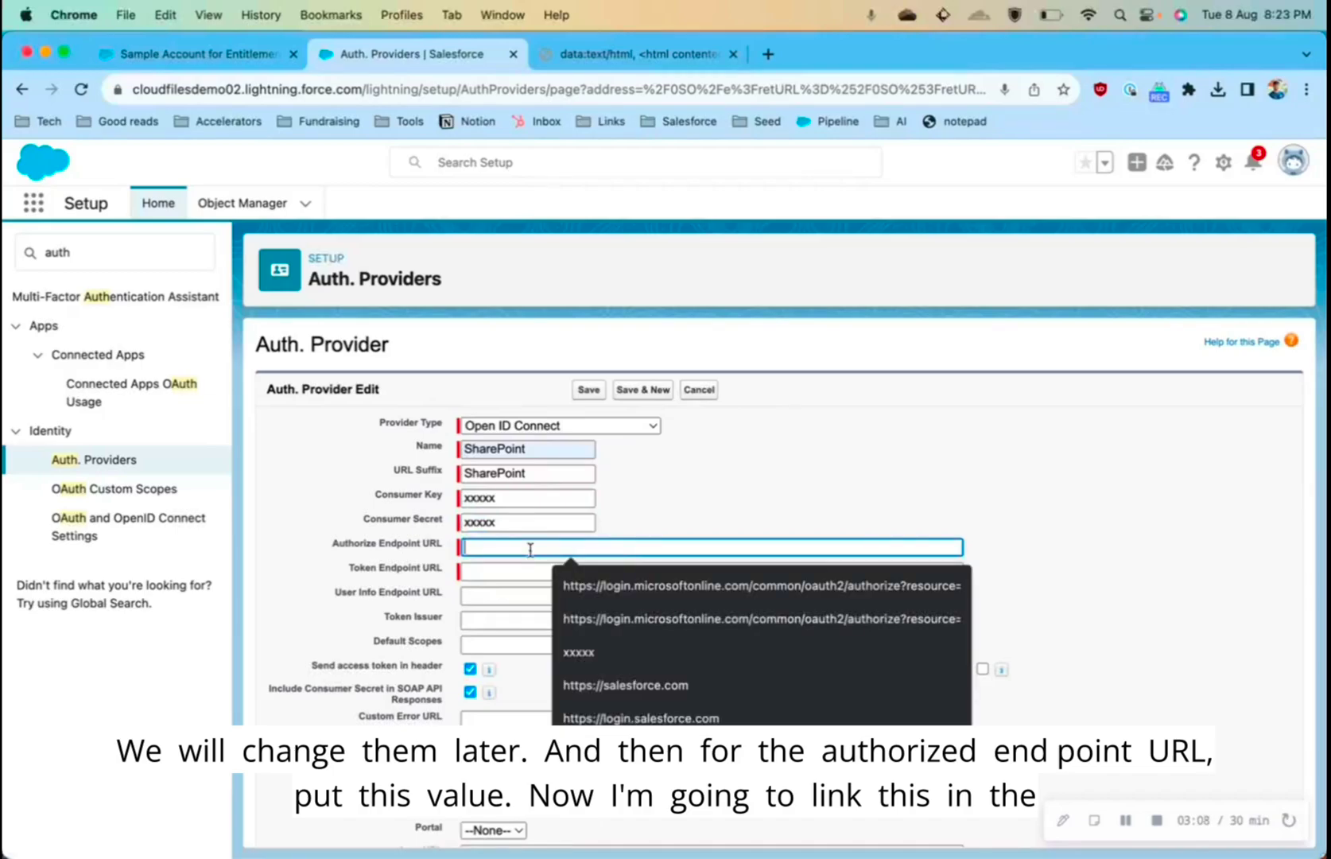
left_click(608, 55)
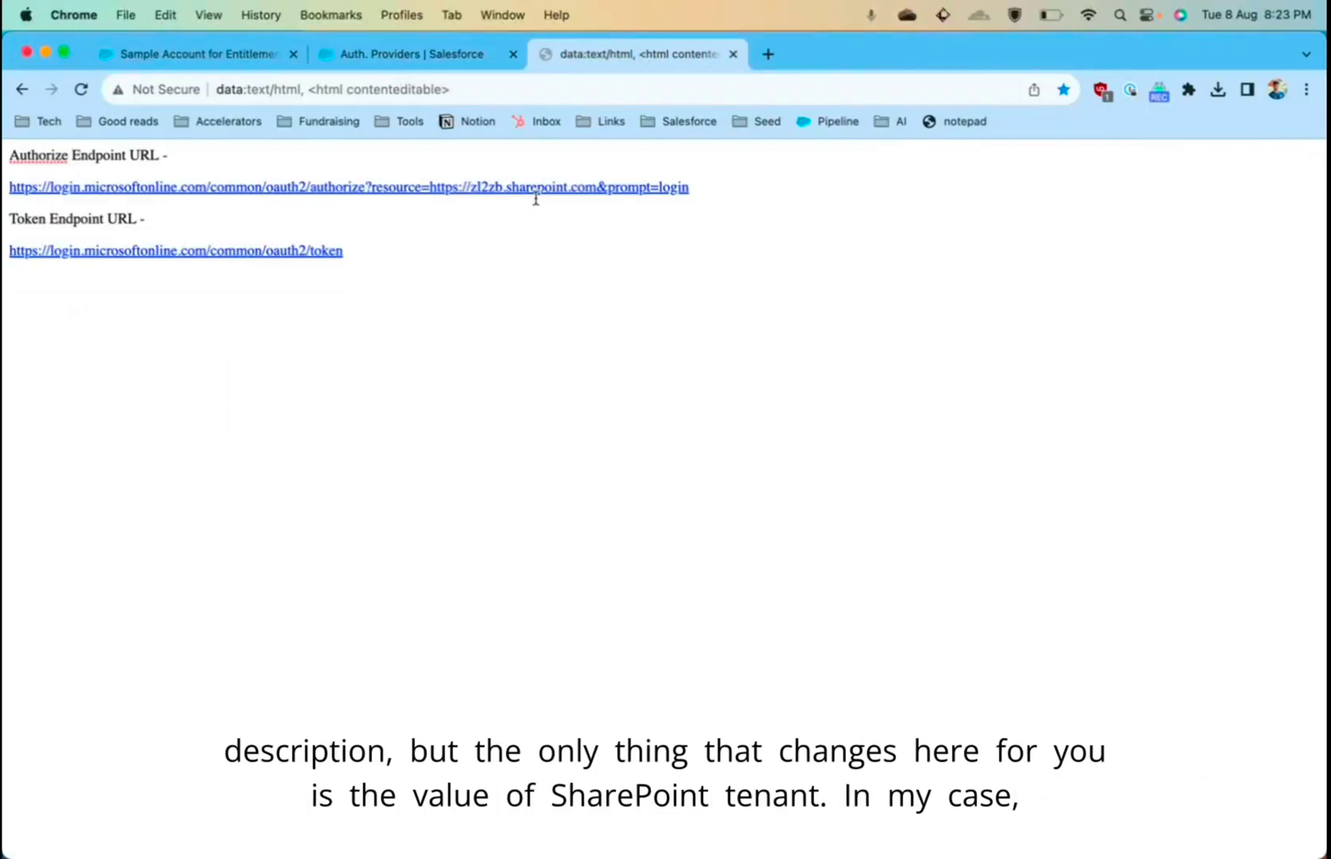
left_click(709, 189)
left_click_drag(503, 188, 471, 189)
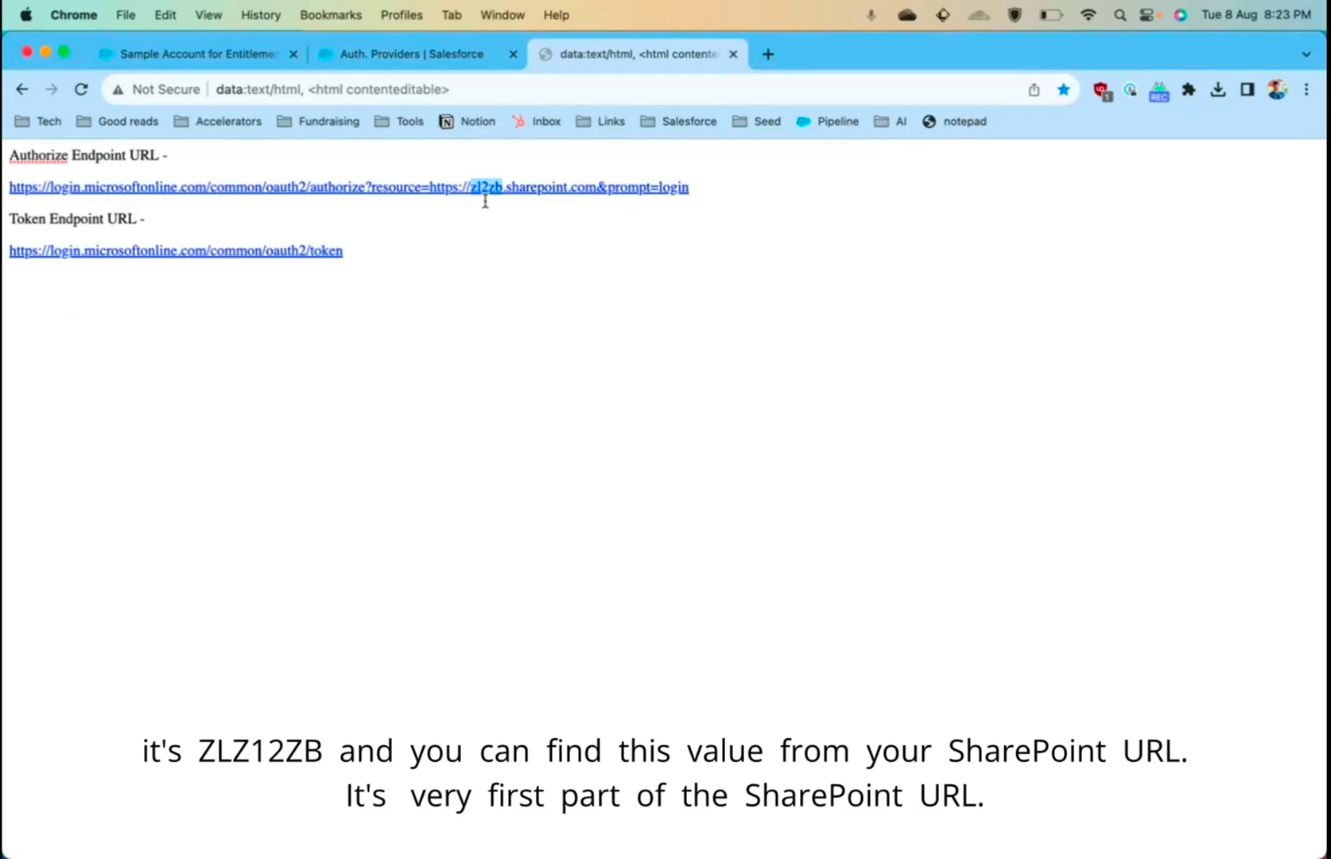
Open the SharePoint site zl2zb.sharepoint.com/sites/Demo1 in a separate page and highlight the tenant name in its address.
left_click(769, 54)
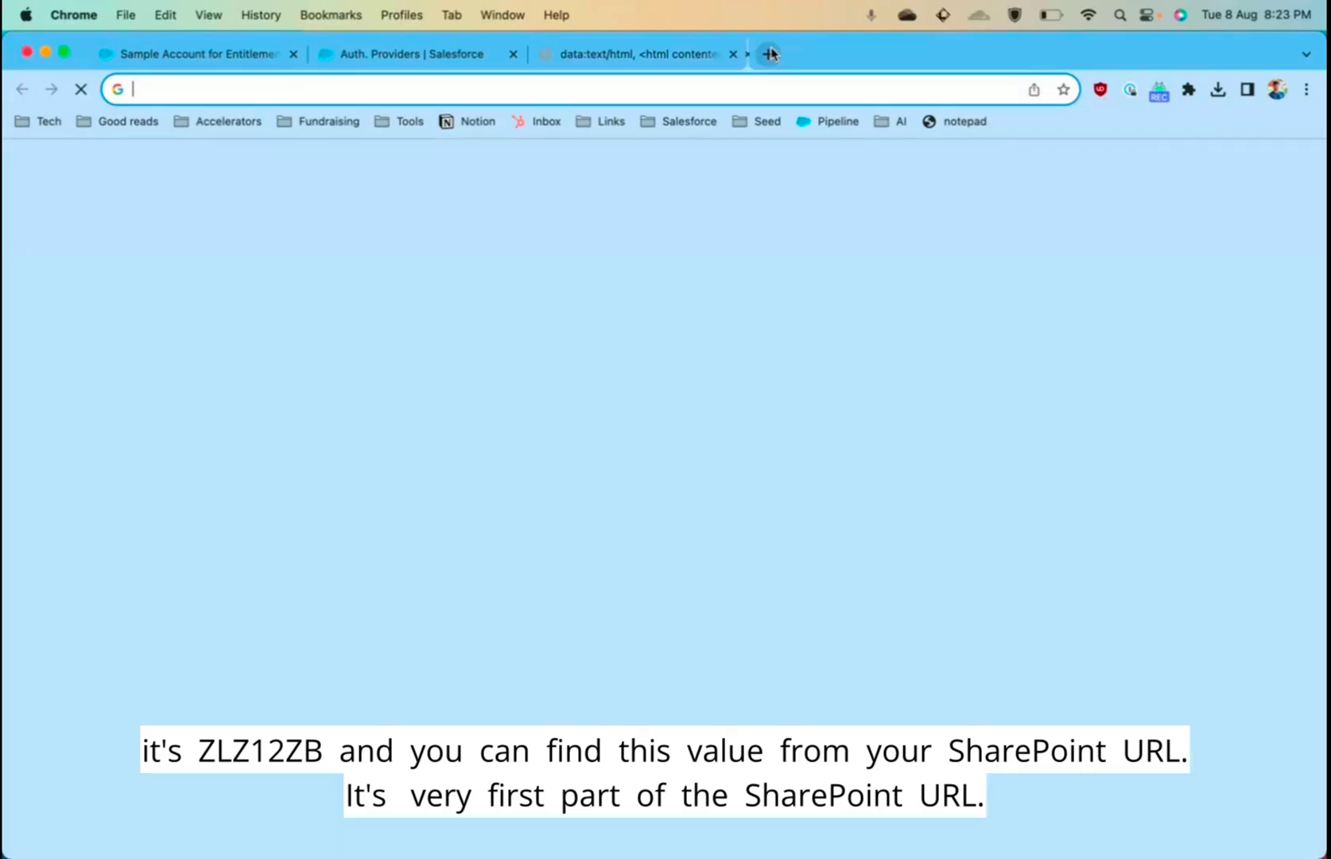
type("z")
key("Return")
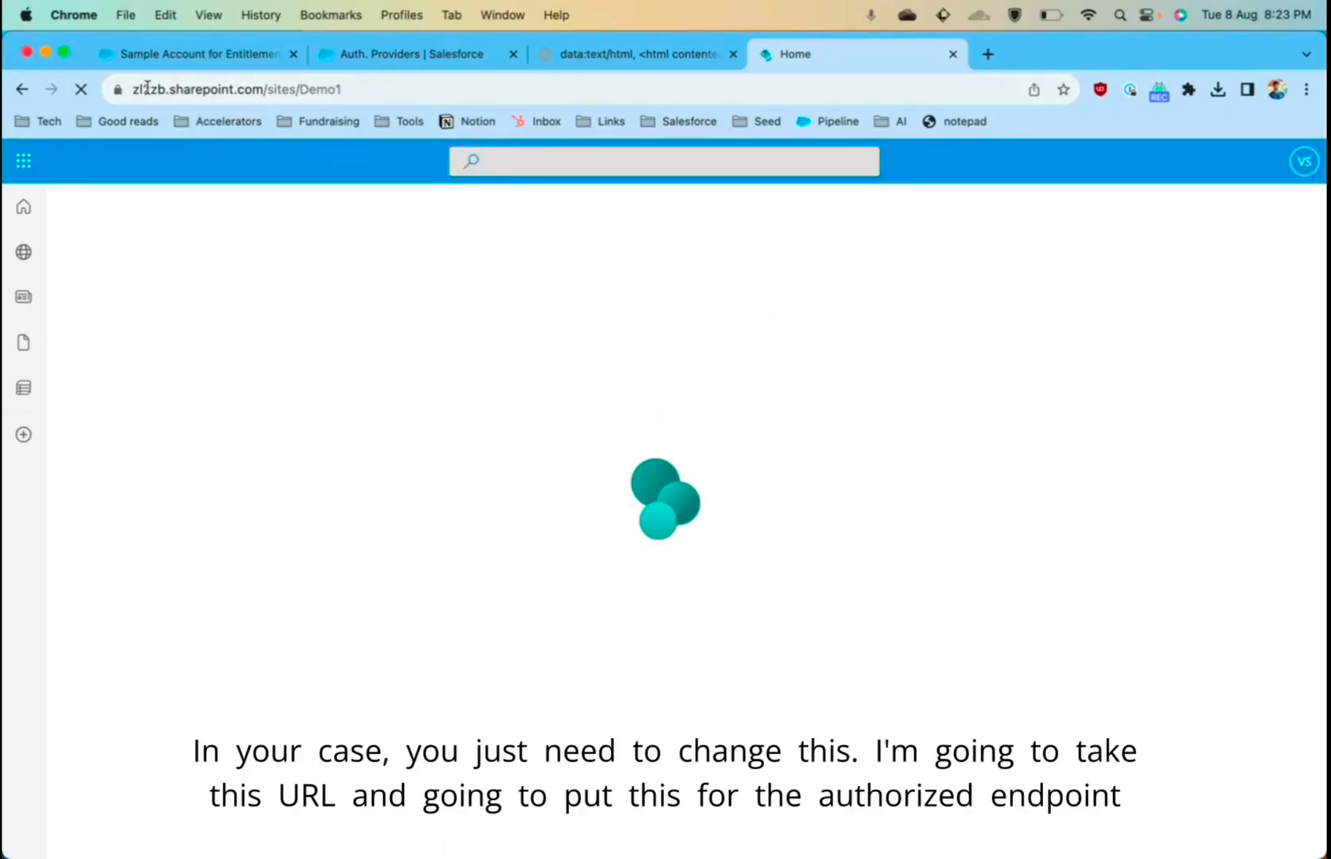
left_click(201, 89)
double_click(150, 89)
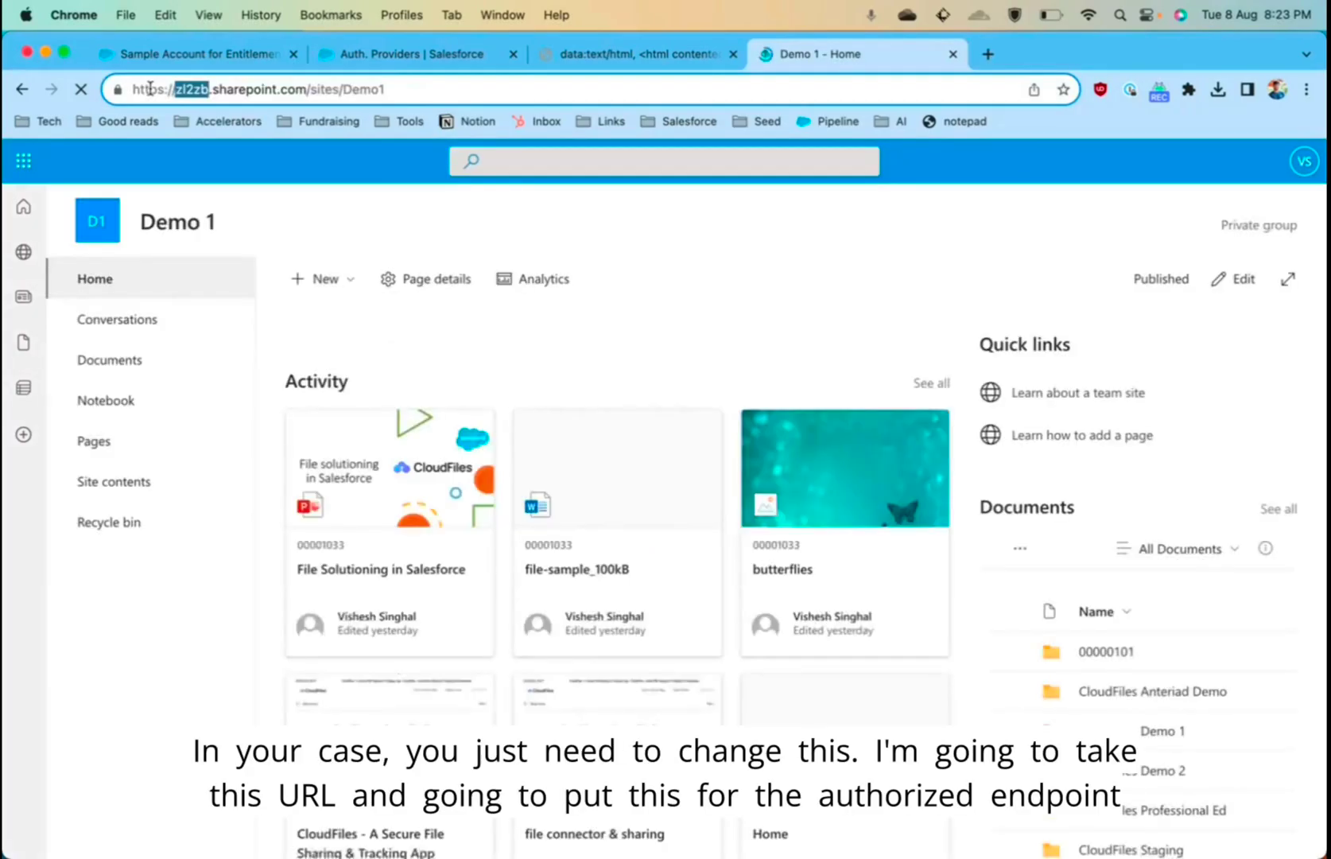
left_click(603, 55)
triple_click(748, 188)
key("super+c")
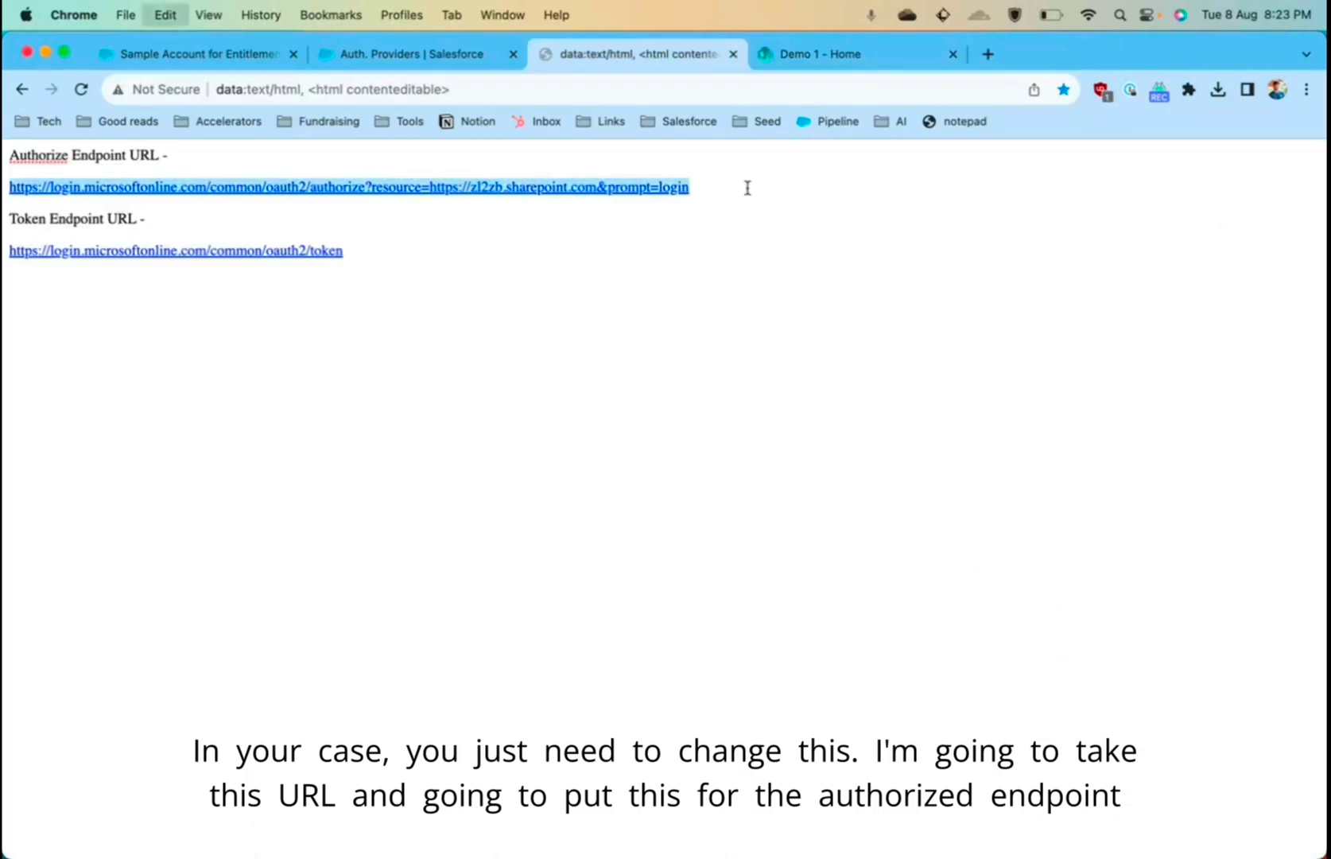
left_click(199, 54)
left_click(372, 54)
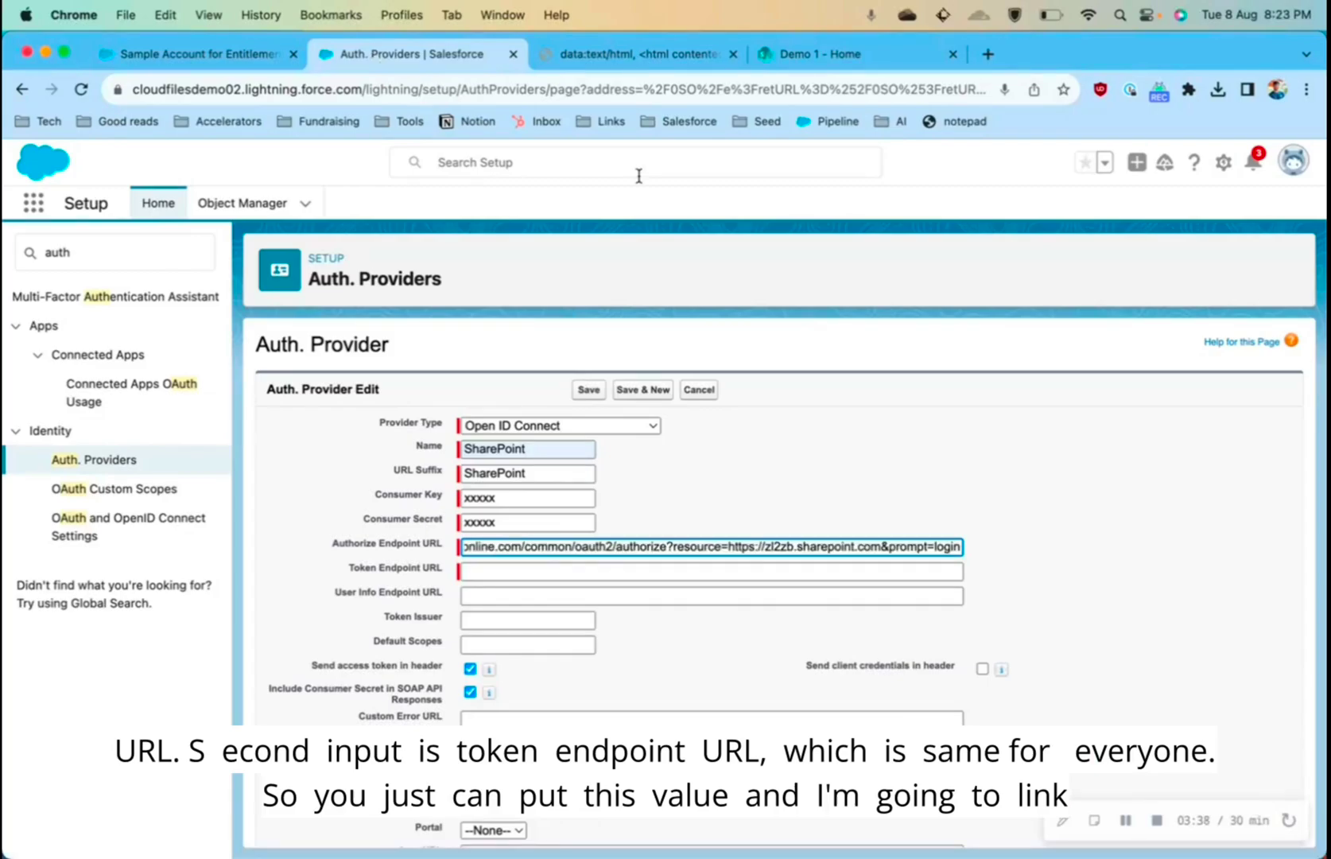
left_click(617, 57)
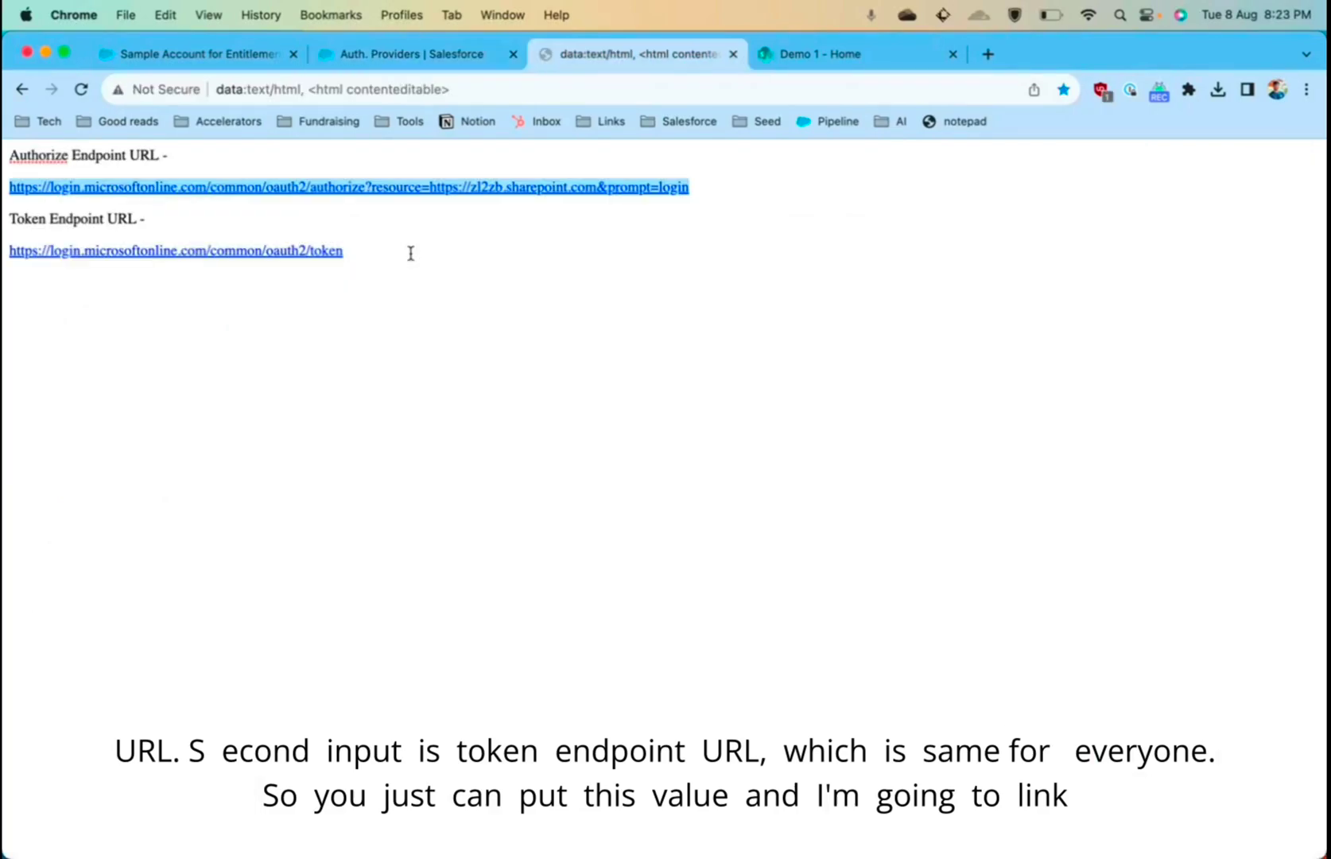
triple_click(411, 253)
key("super+c")
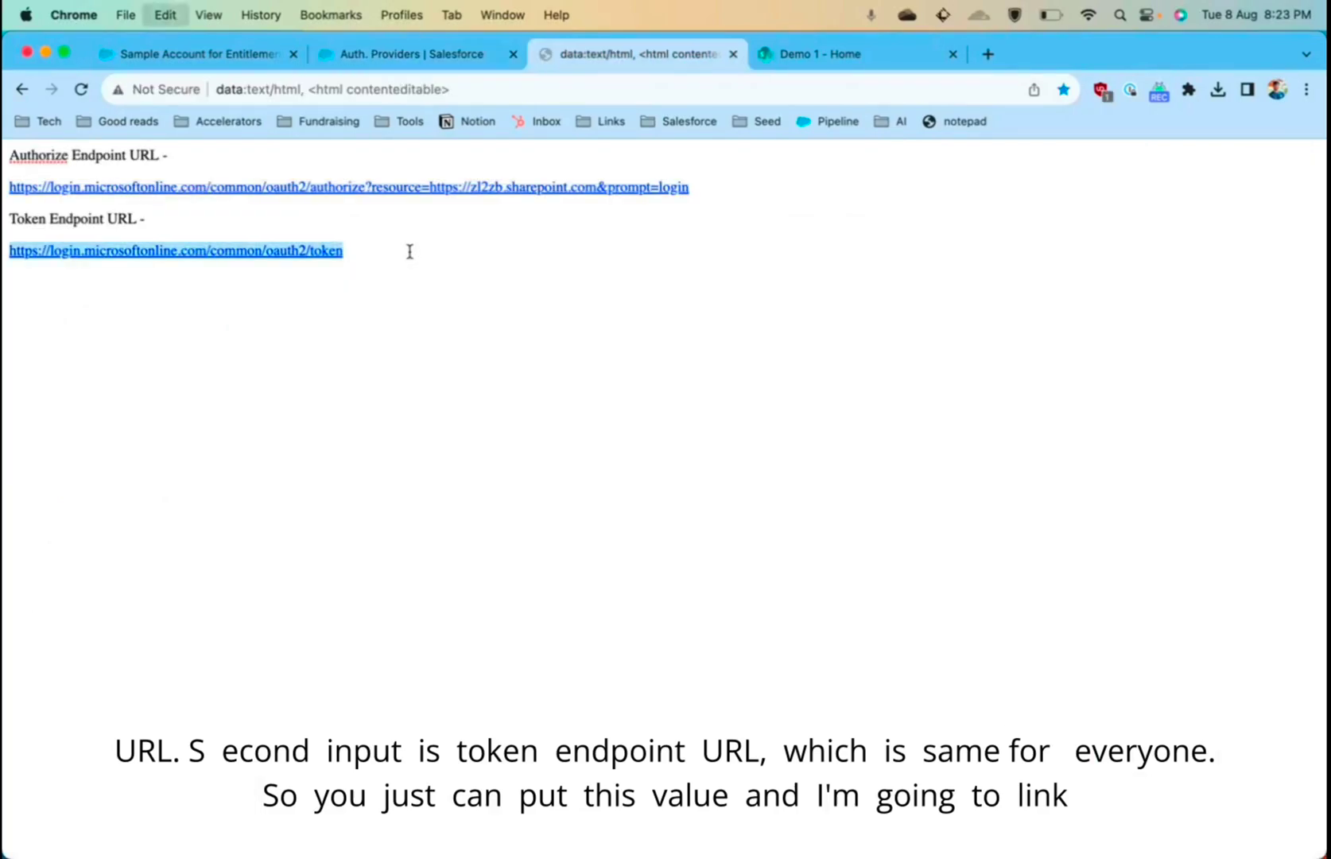
left_click(428, 60)
left_click(506, 570)
key("super+v")
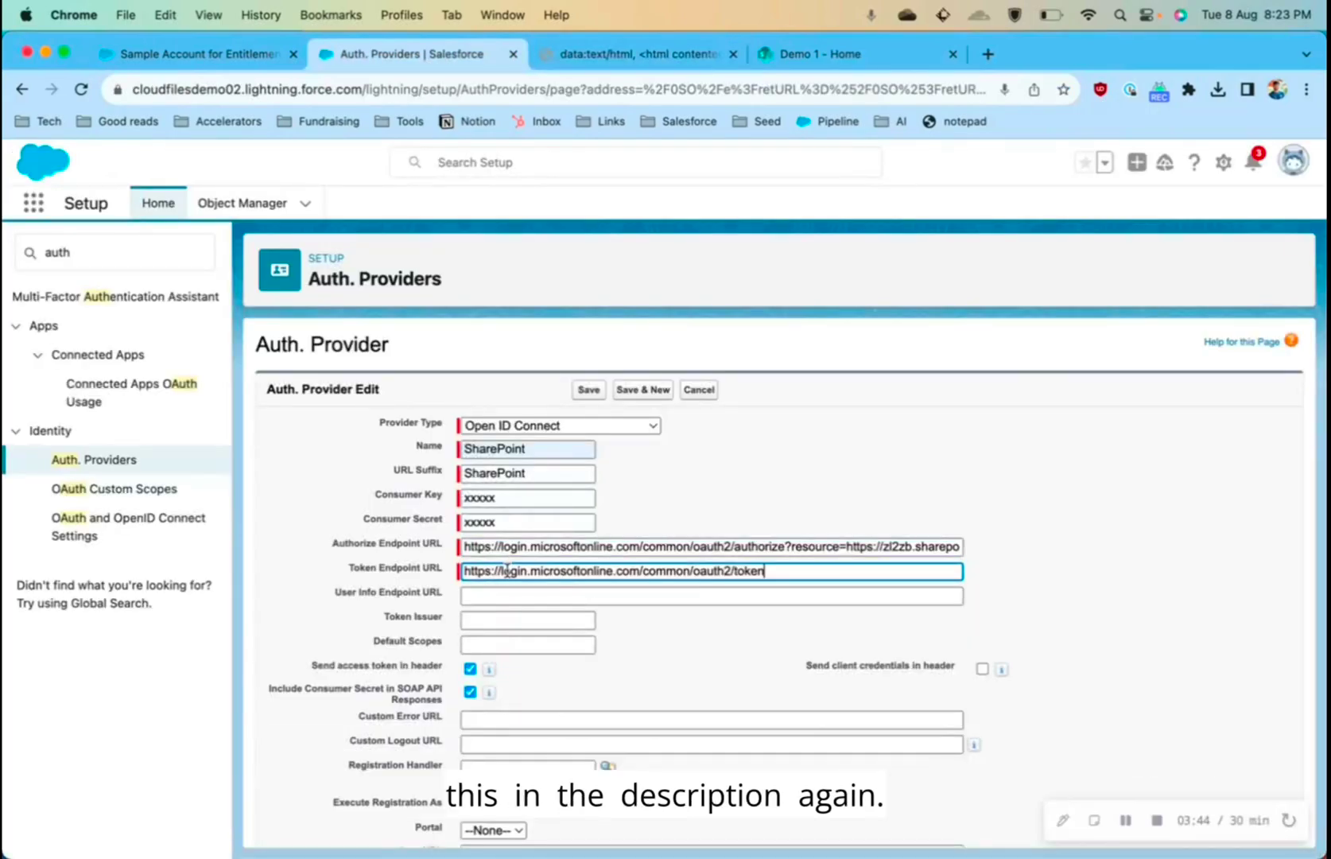
Save the SharePoint authentication provider and bring up its callback URL under Salesforce Configuration.
left_click(718, 631)
scroll(718, 630, "down", 1)
scroll(718, 631, "down", 4)
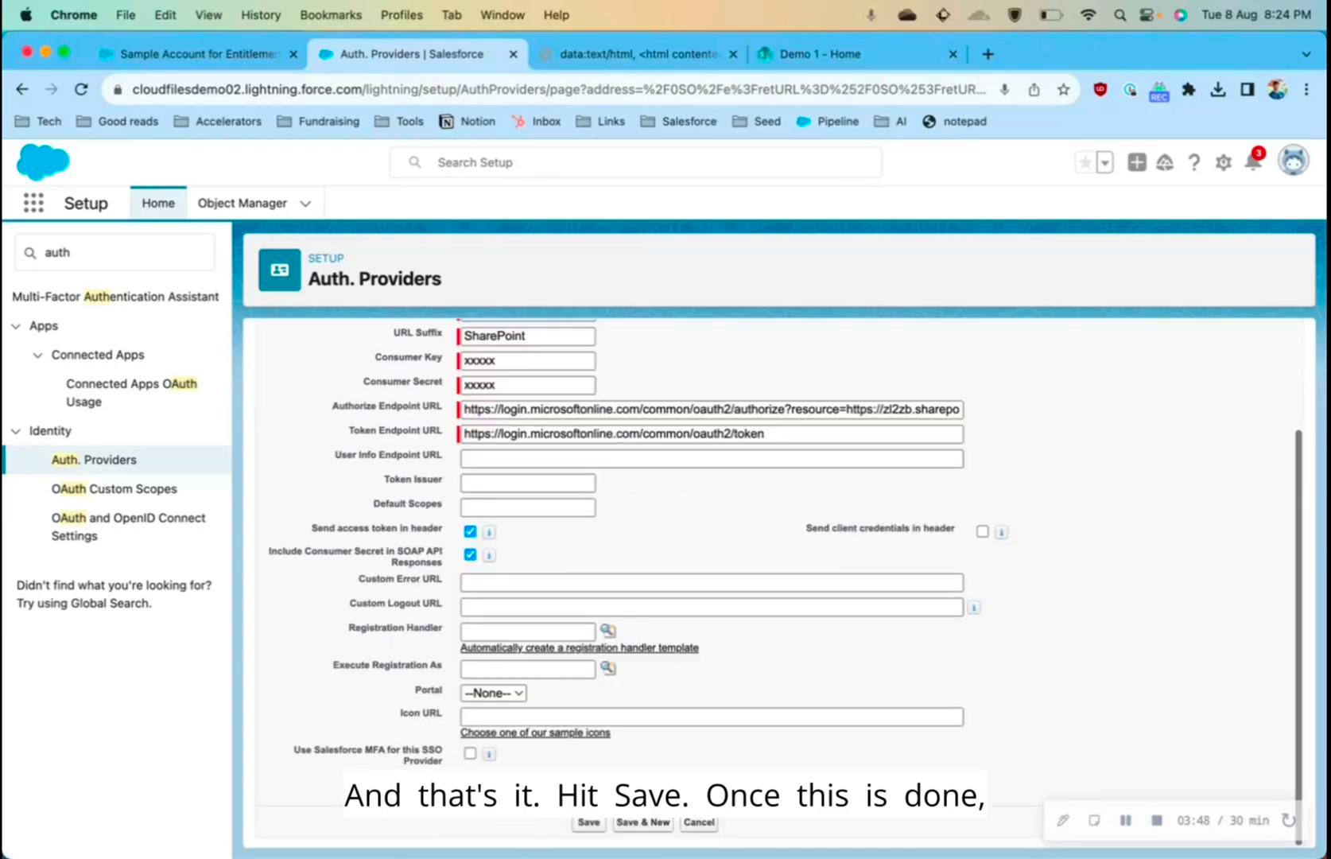
left_click(592, 822)
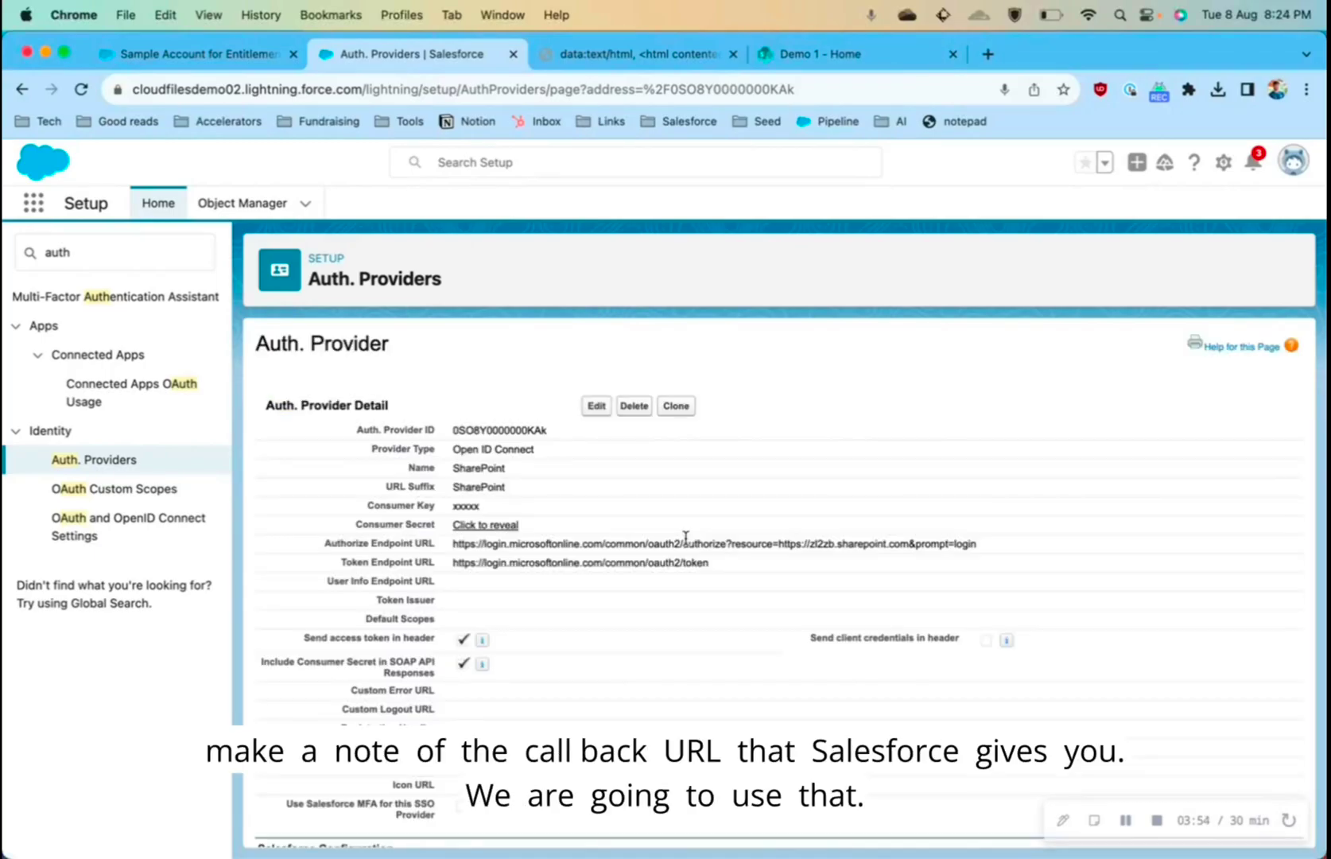
scroll(686, 537, "down", 3)
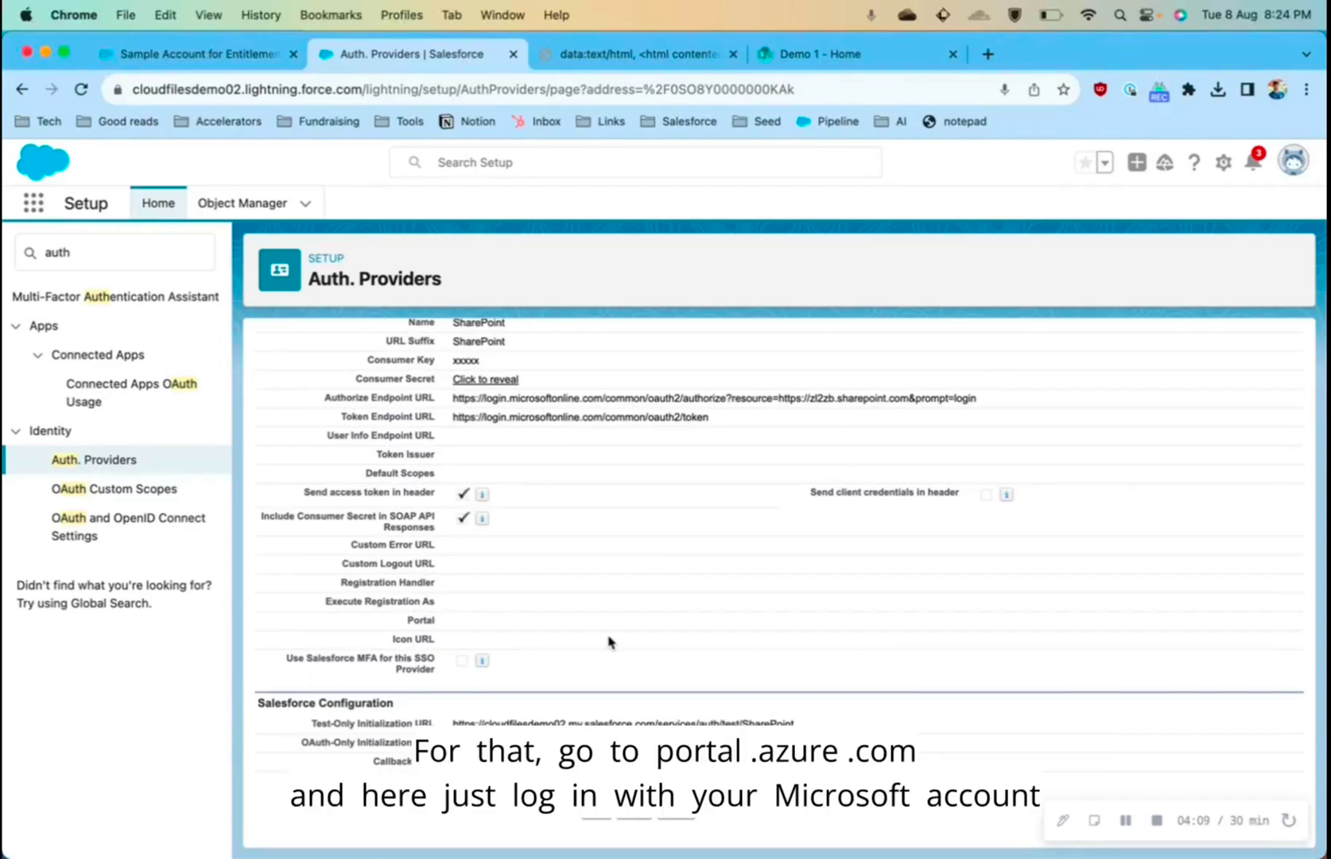
Open the Microsoft Azure portal at portal.azure.com in a separate browser page.
left_click(989, 54)
type("por")
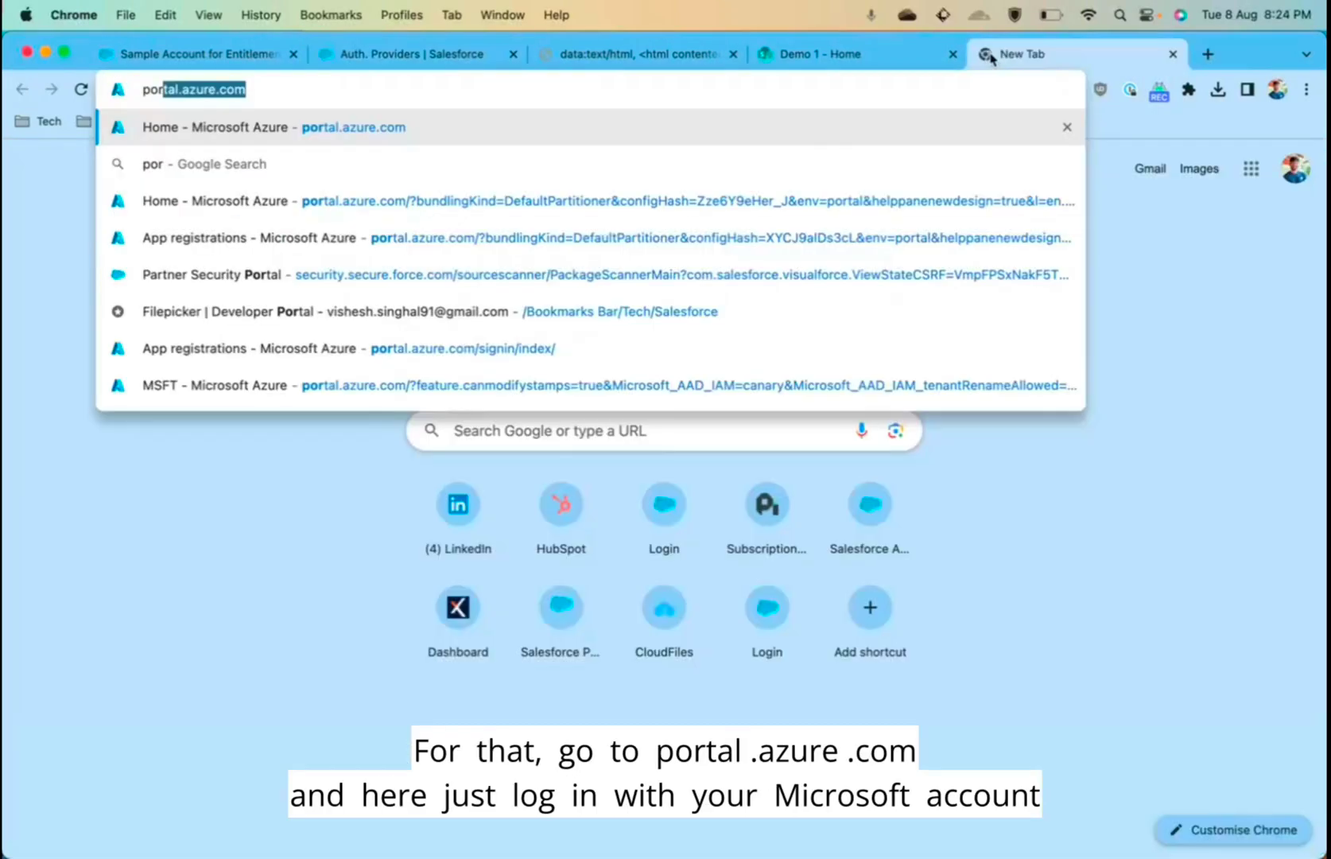
type("tal.azu")
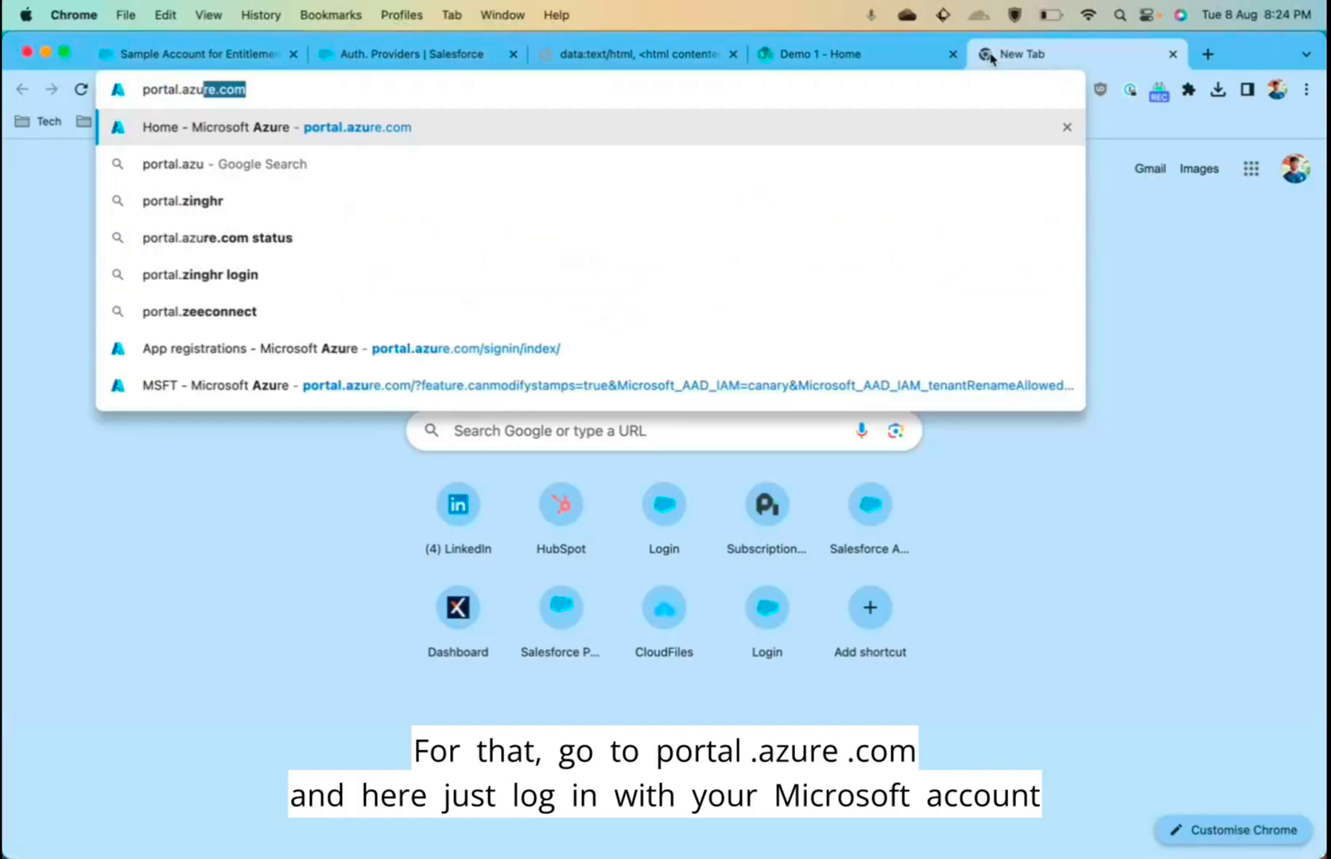
key("Return")
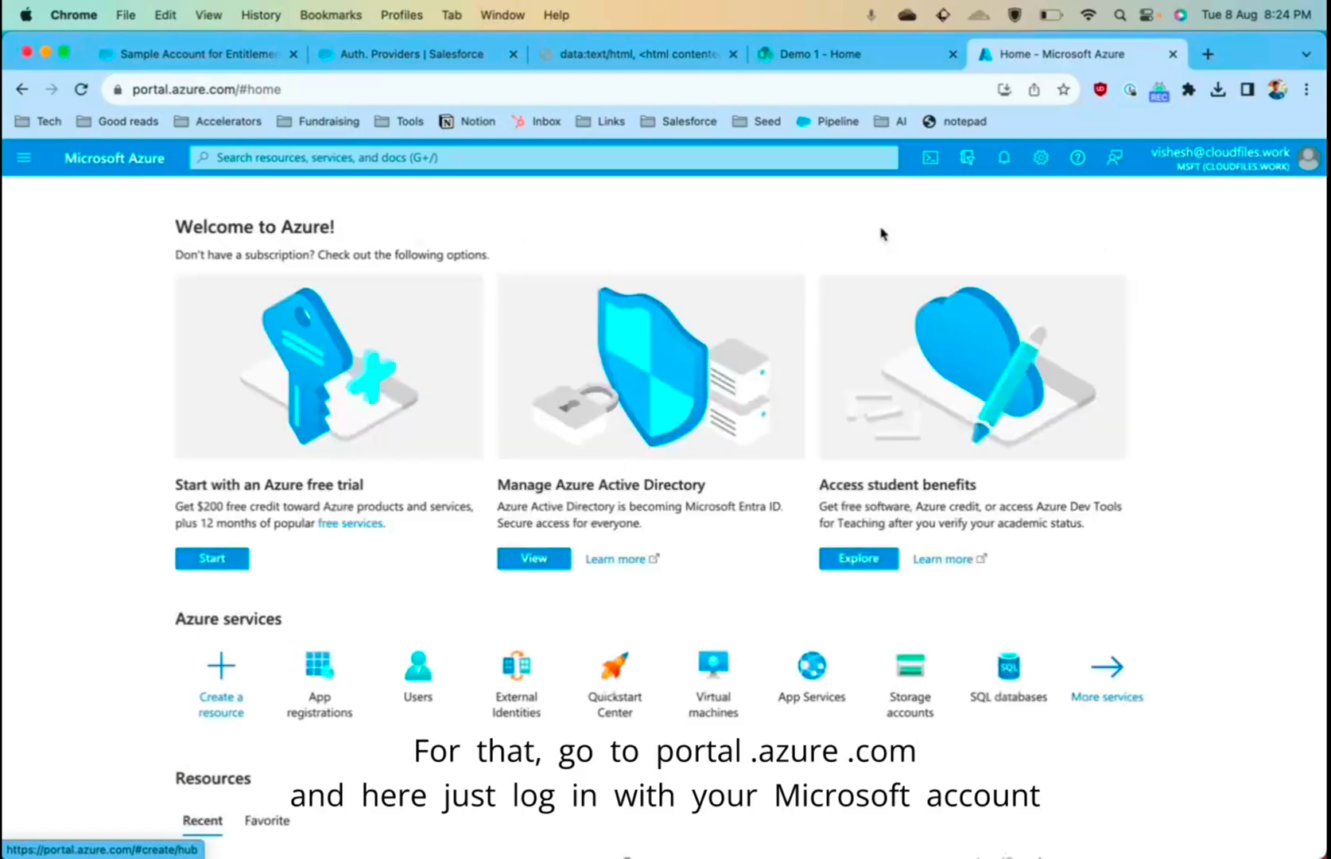
Find and open the App registrations service in Azure.
left_click(410, 153)
type("app re")
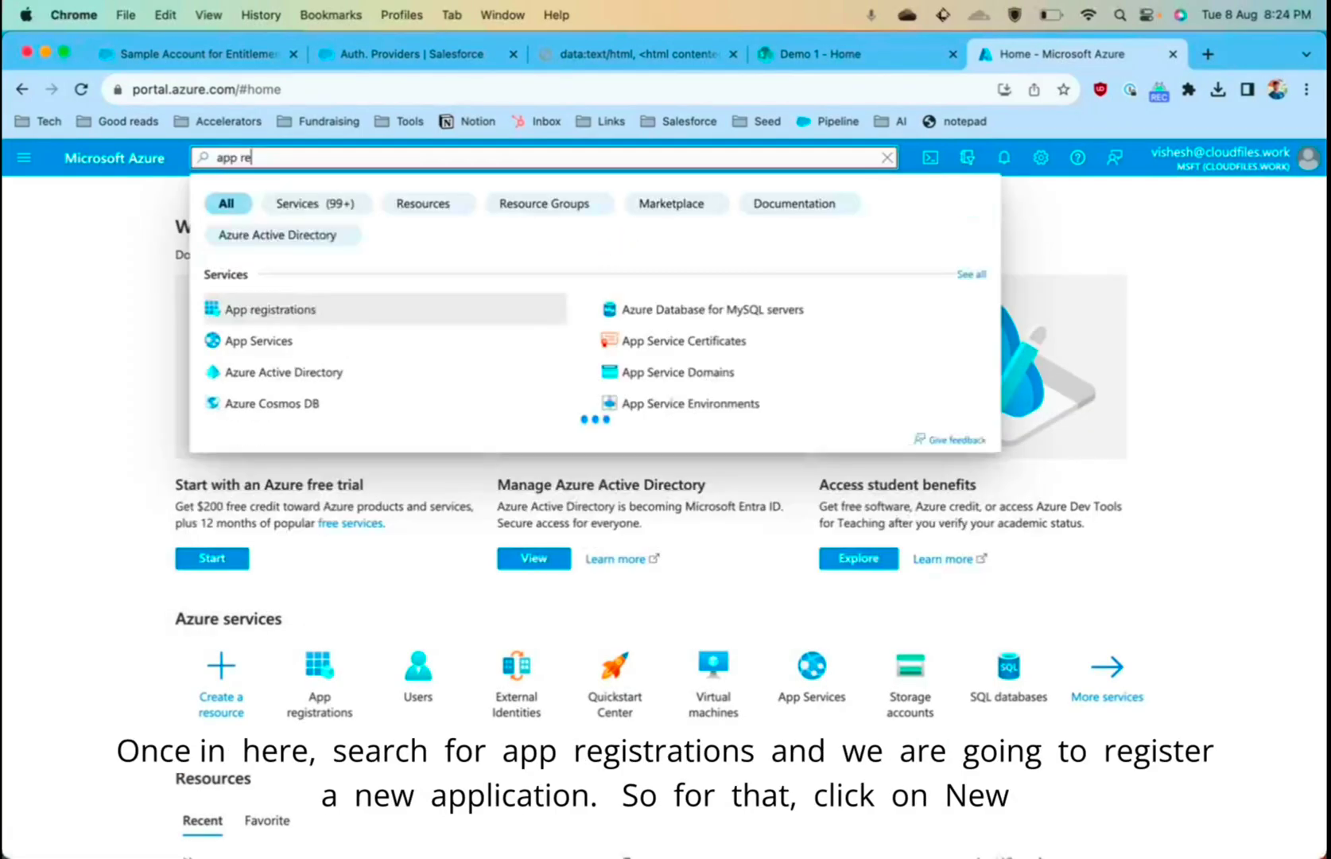
type("gi")
left_click(314, 312)
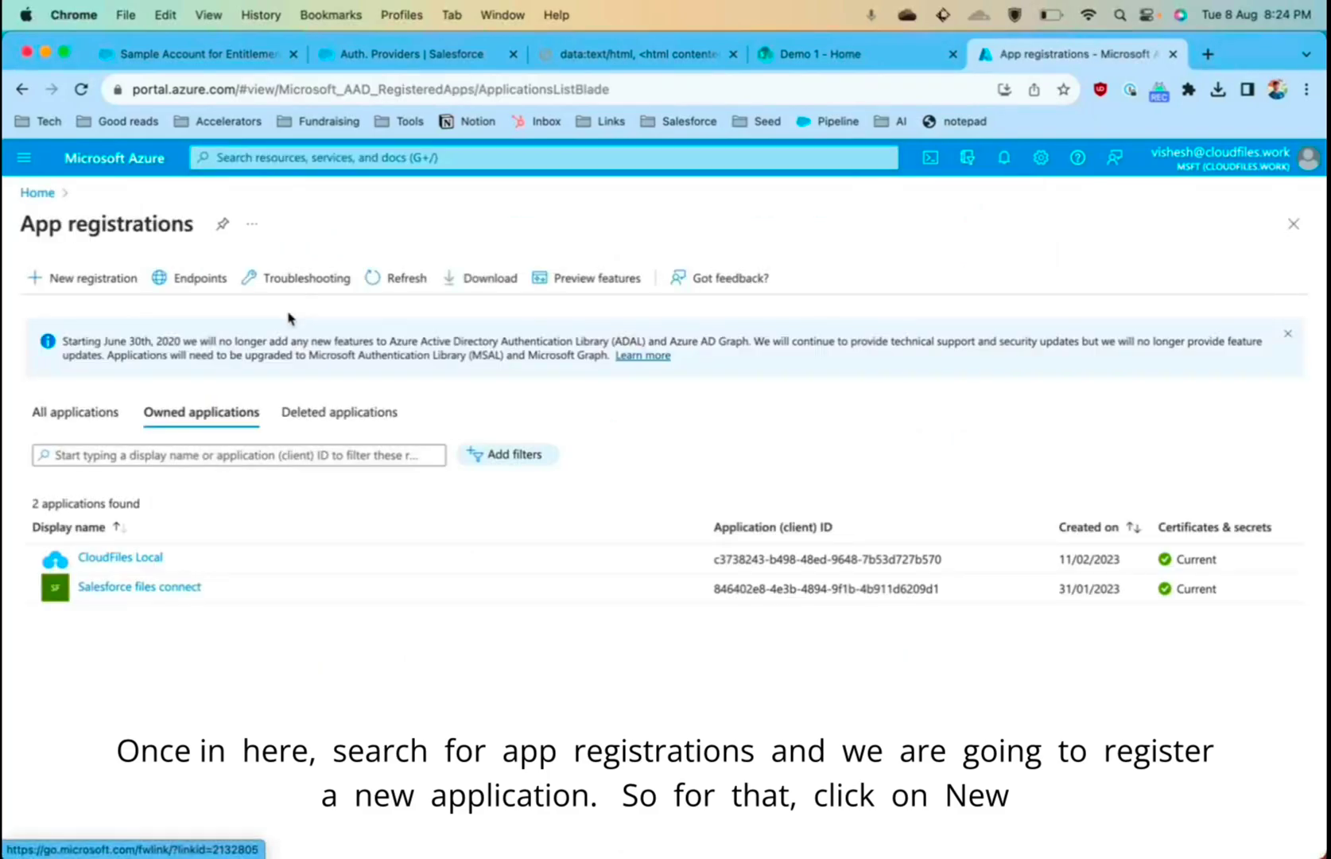
Register a new application named Salesforce Sharepoint, keeping the default single-tenant account type.
left_click(74, 291)
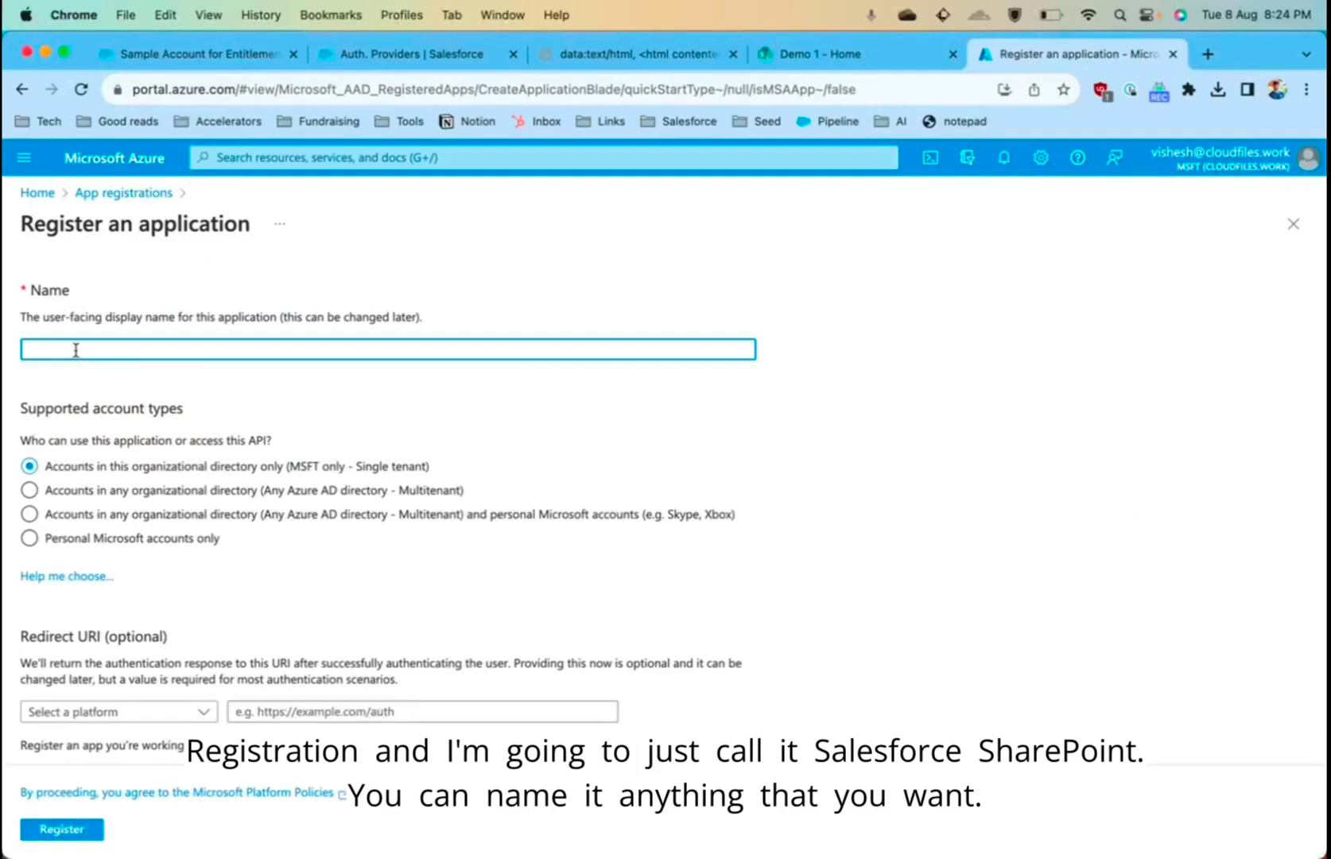
type("Salesforce Sharep")
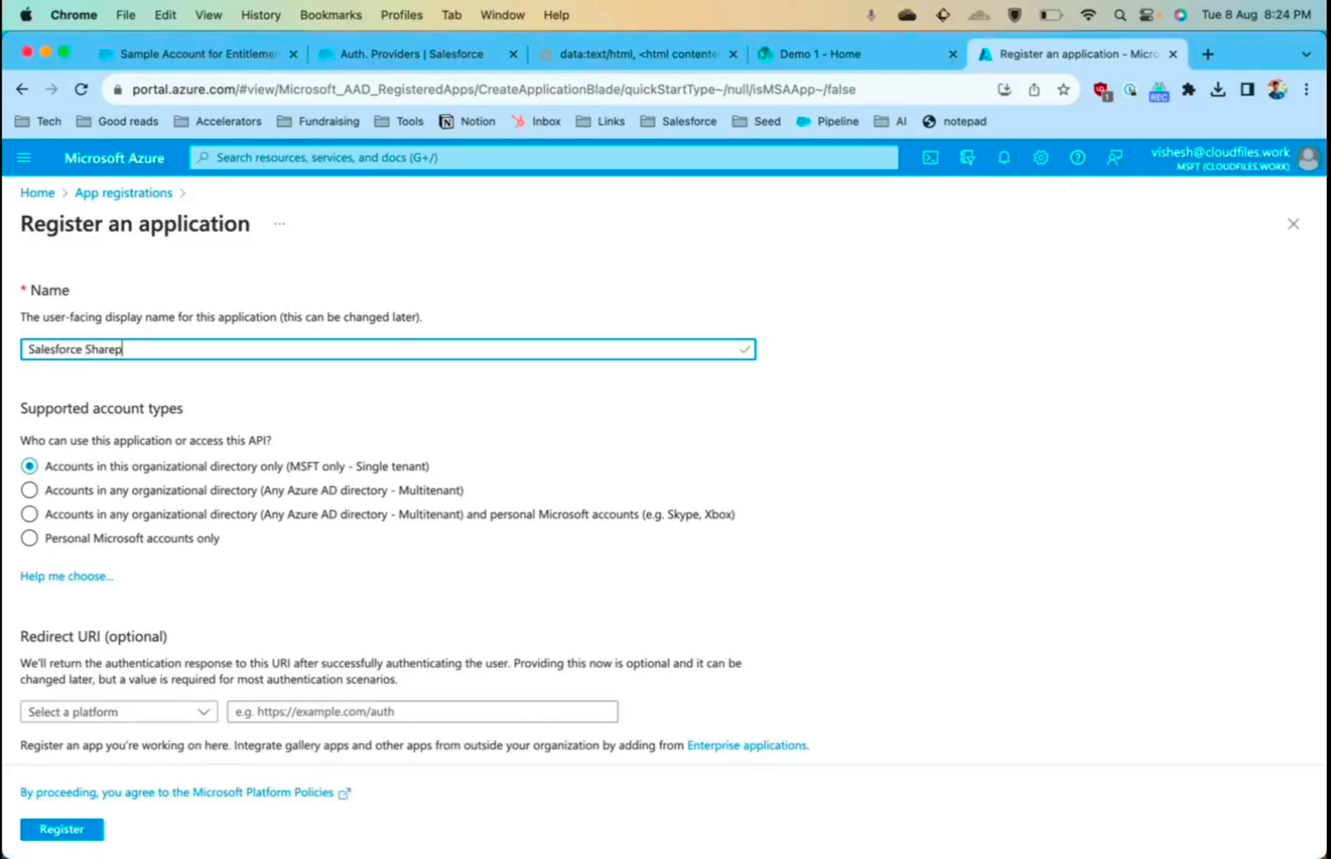
type("oint")
left_click(307, 402)
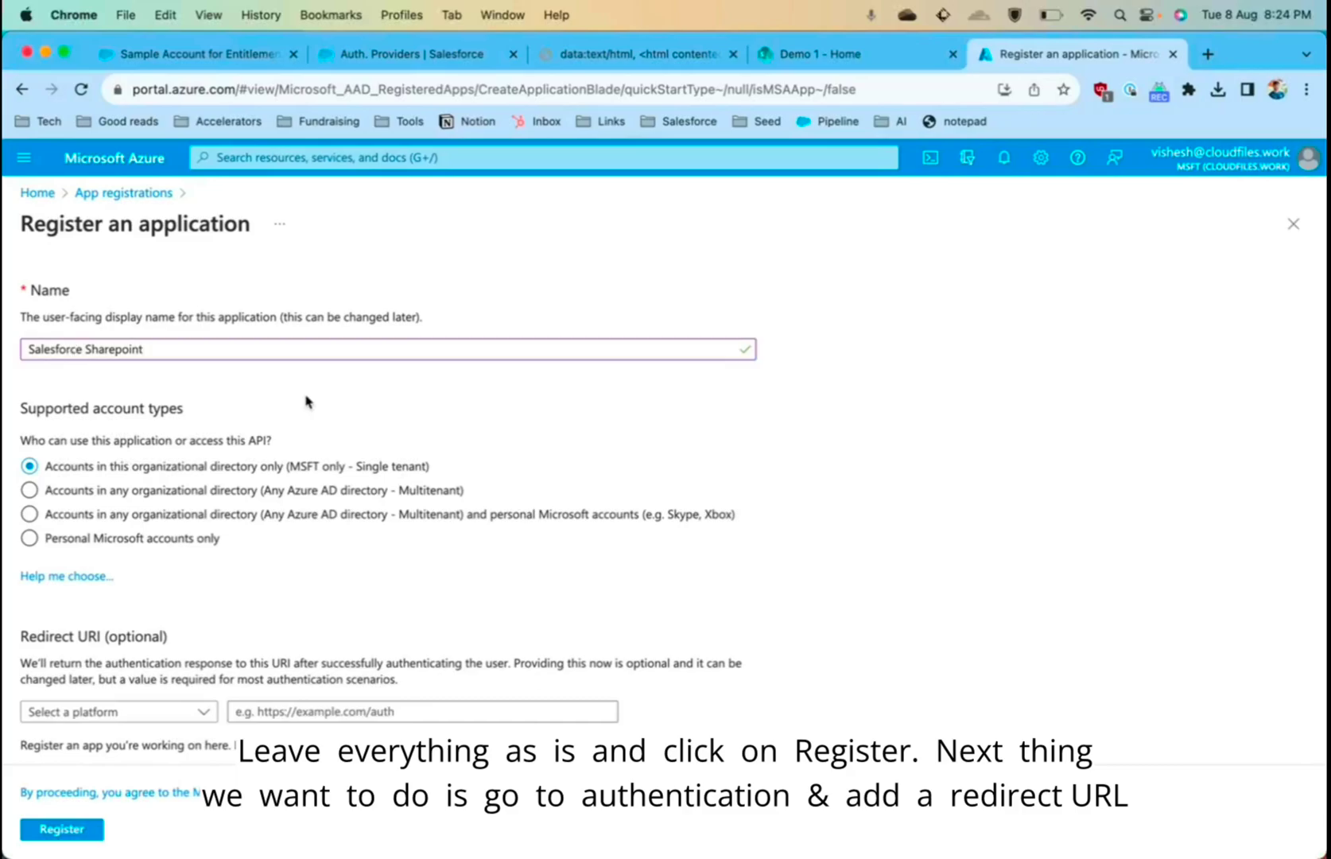
scroll(170, 571, "down", 1)
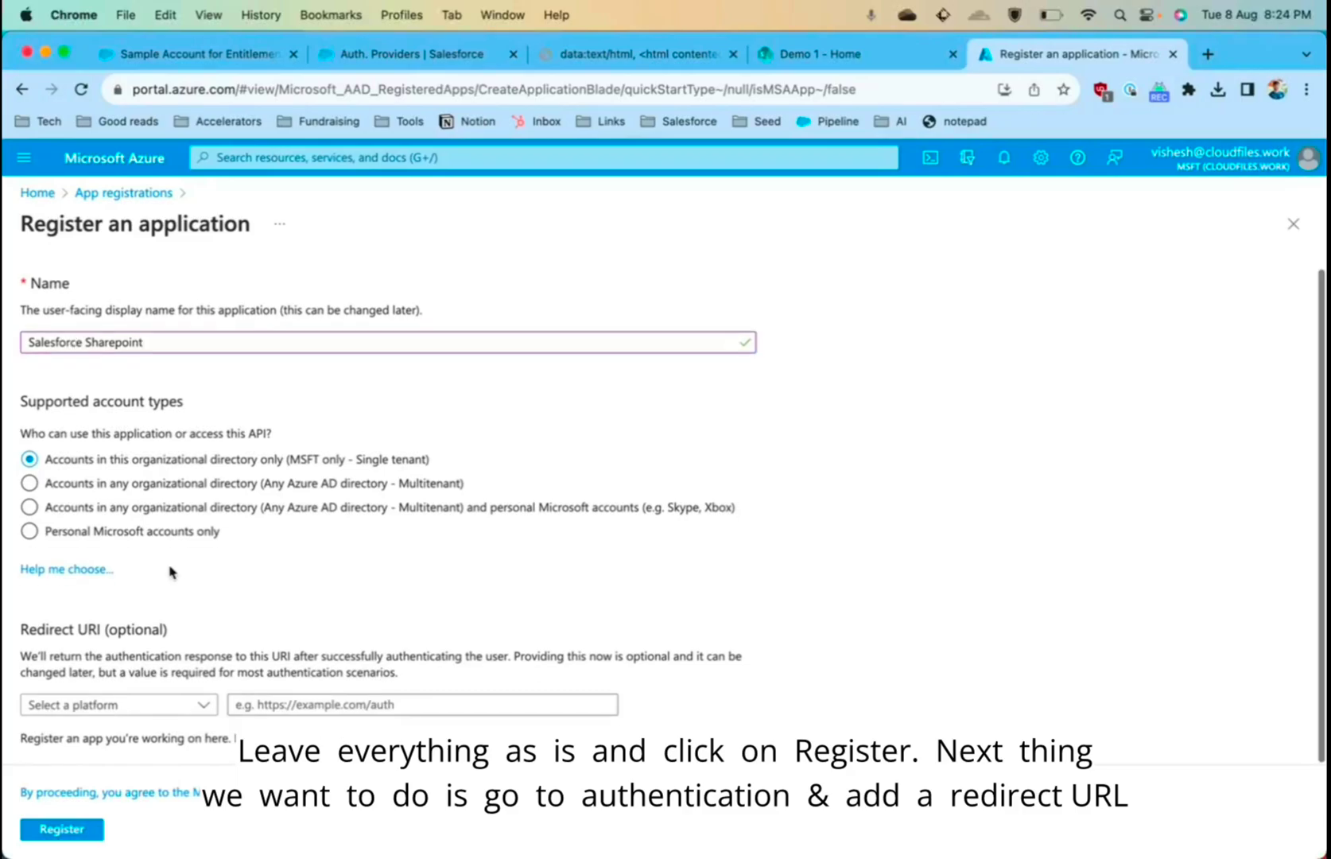
left_click(58, 839)
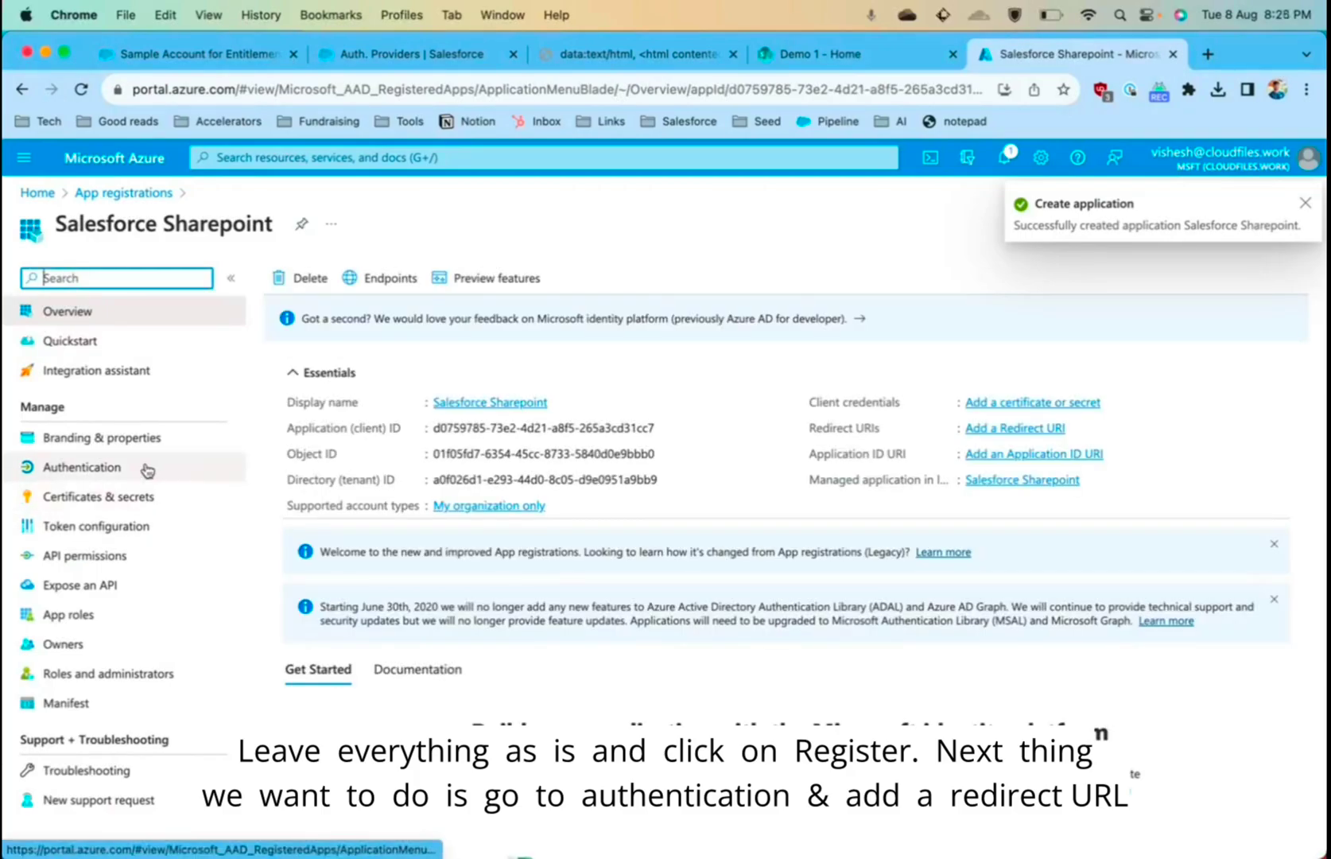
left_click(147, 471)
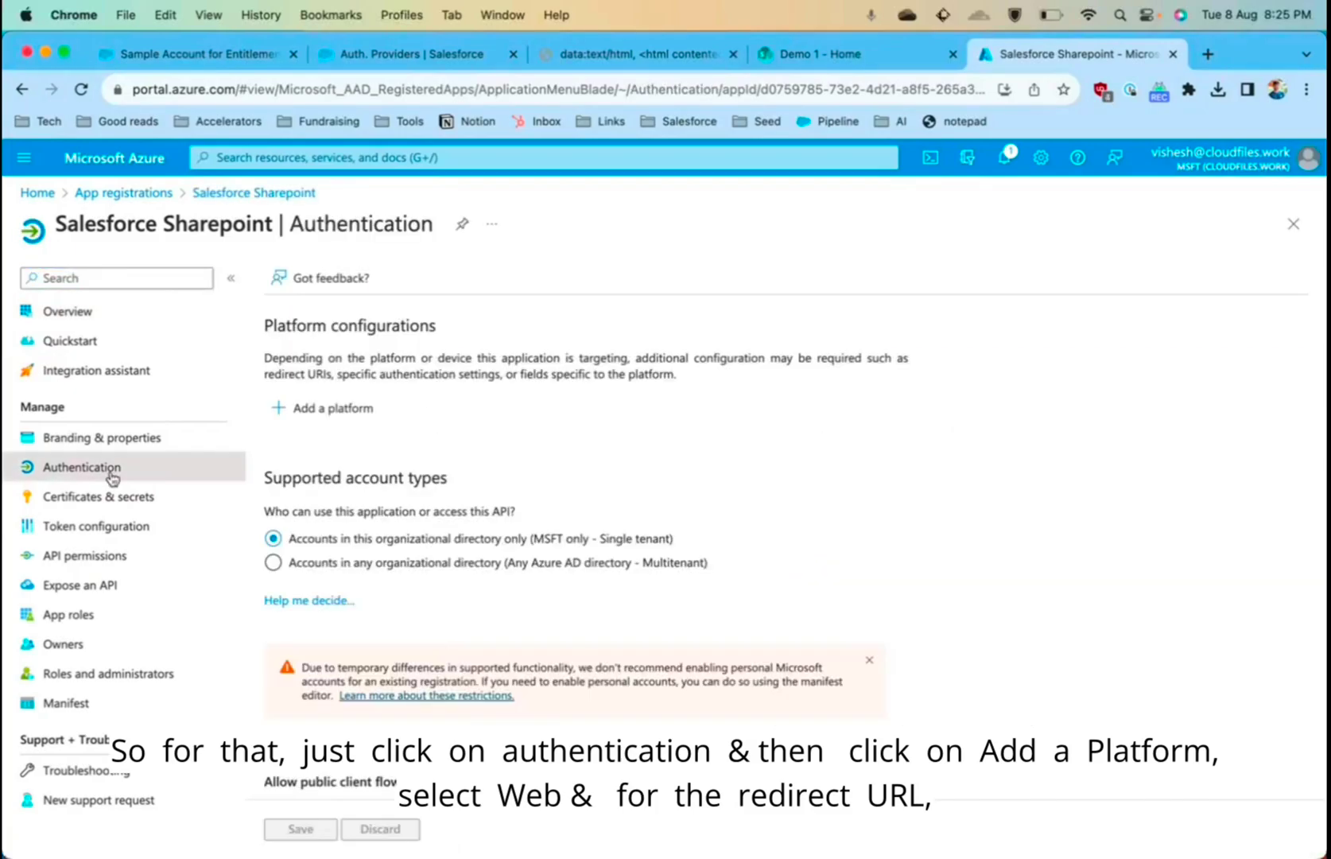
left_click(334, 413)
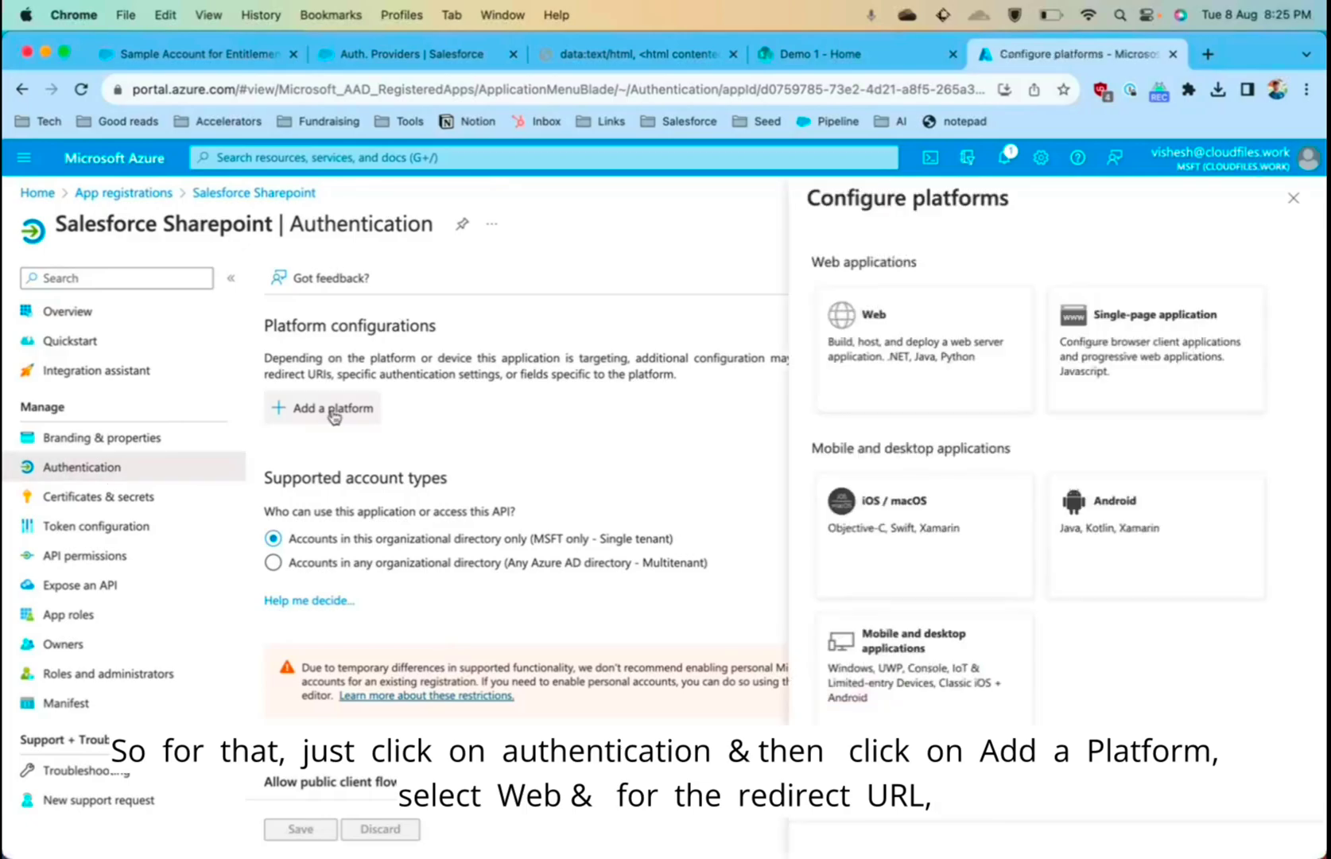
left_click(891, 350)
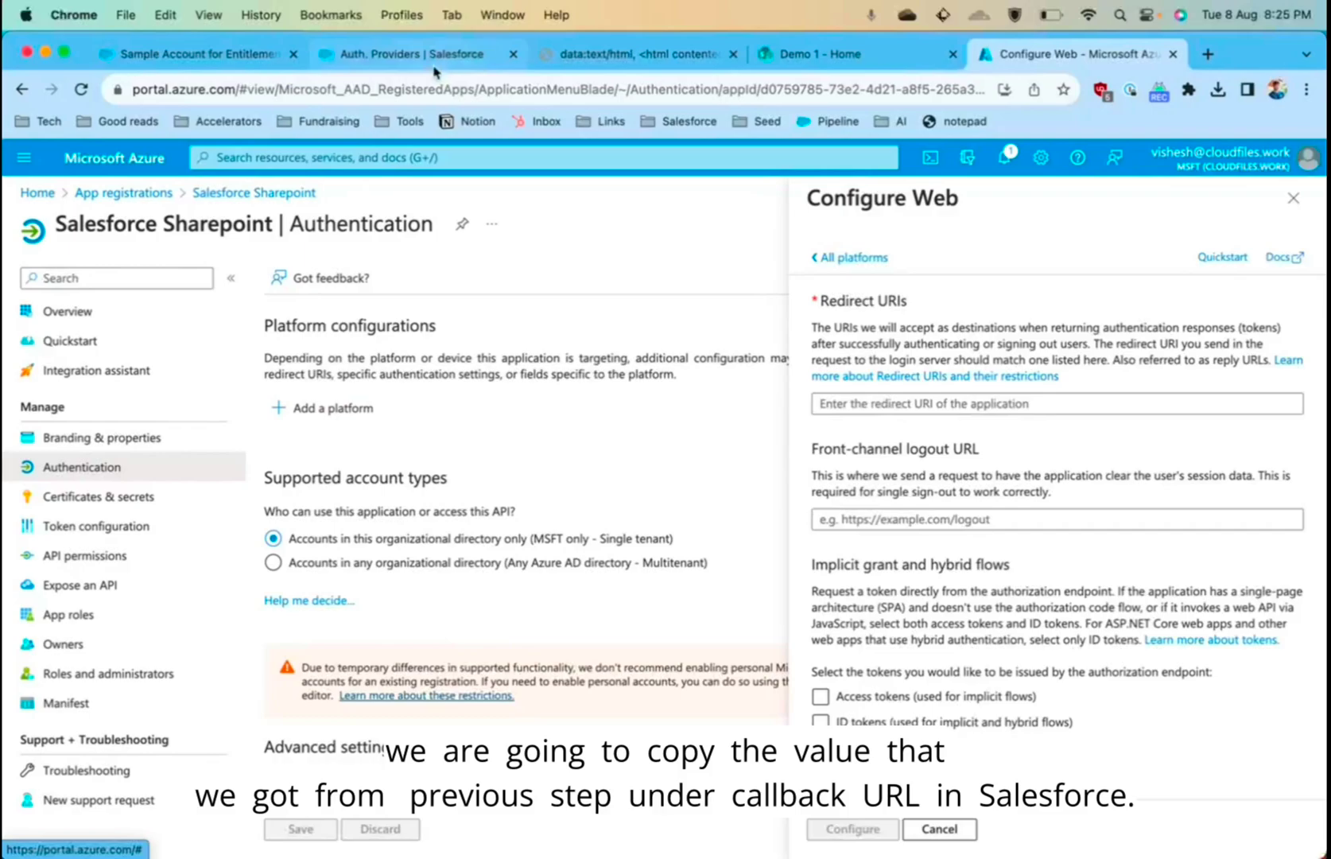
left_click(385, 56)
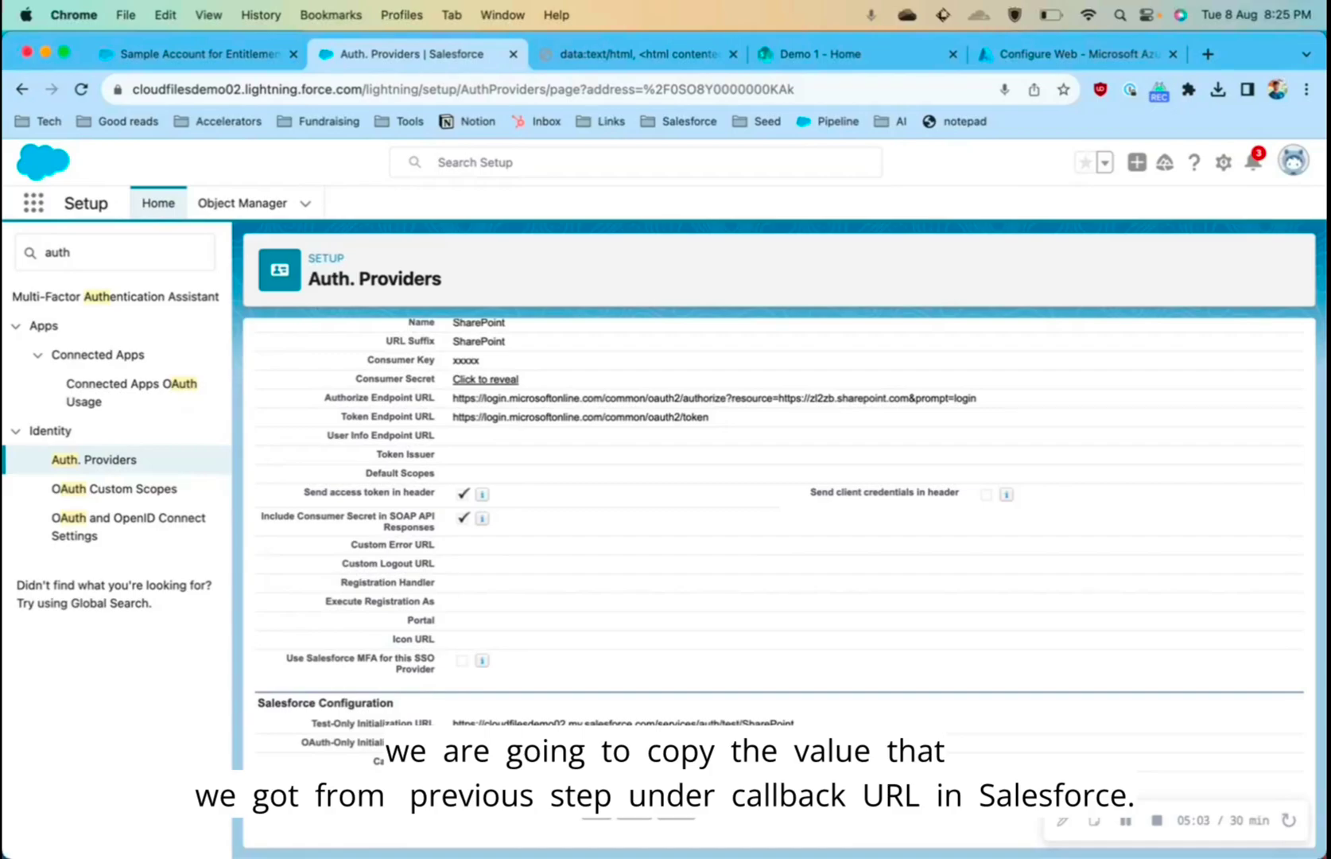
left_click(1039, 55)
left_click(920, 404)
type("https://cloudfilesdemo02.my.salesforce.com/services/authcallback/SharePoint")
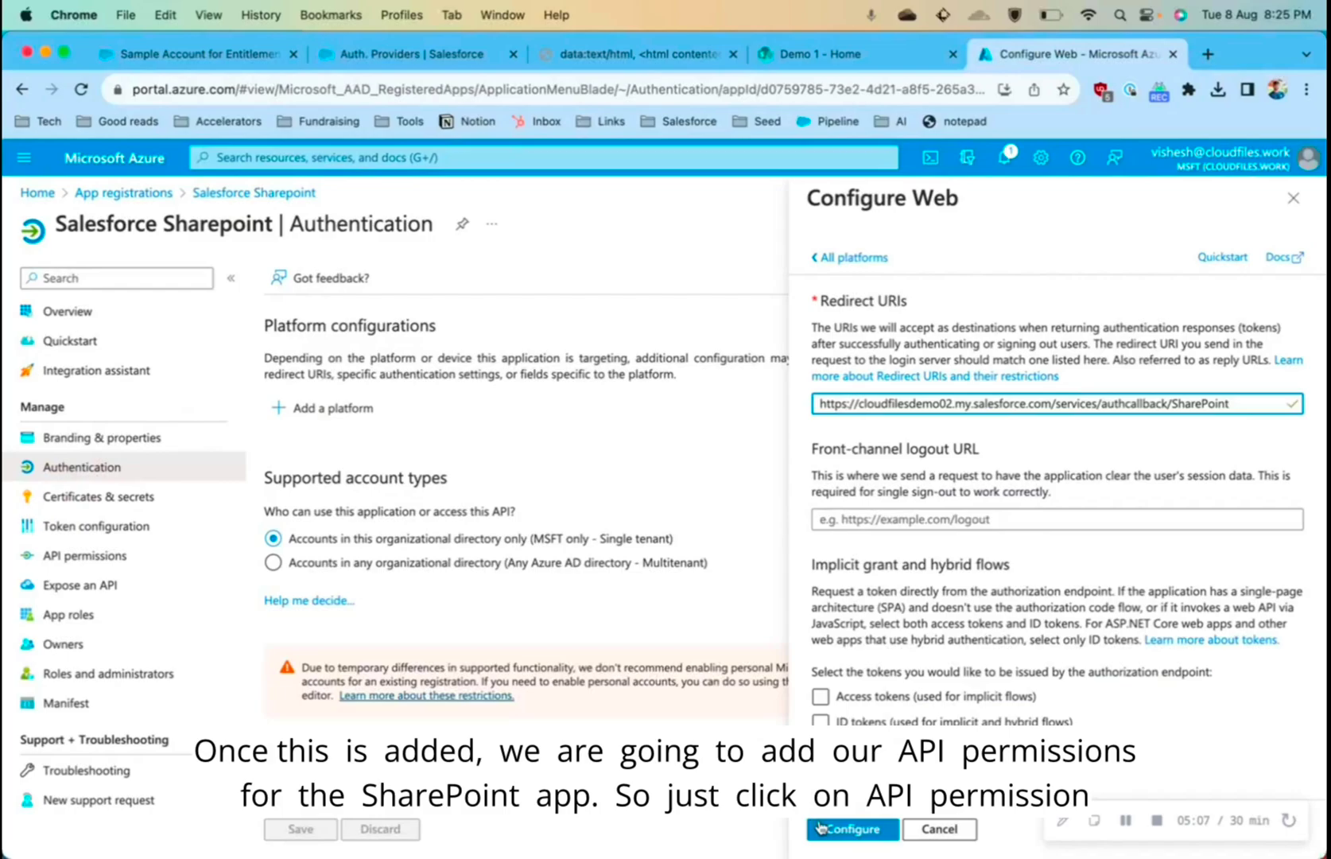
left_click(827, 829)
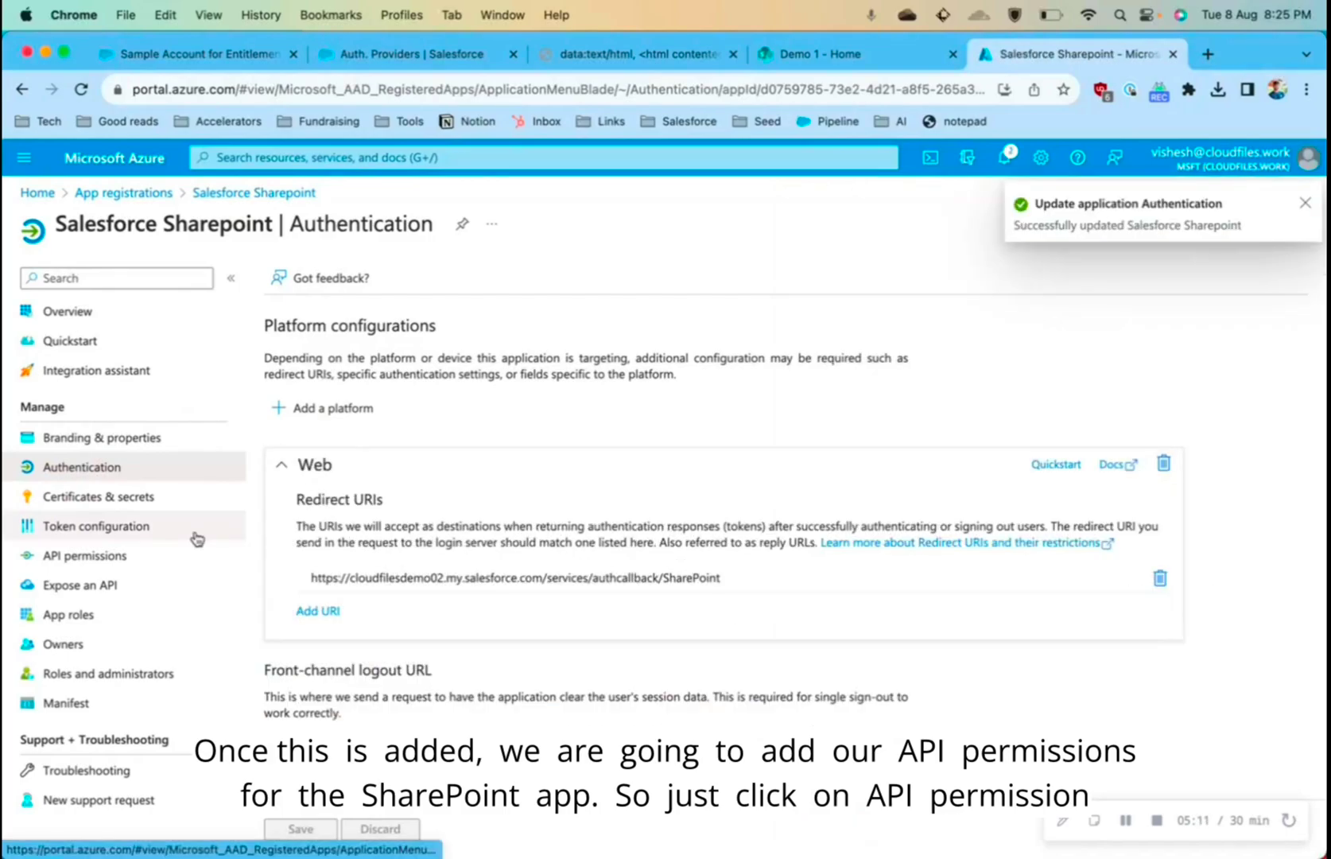
Start a new API permission request for the app, choosing SharePoint with delegated permissions.
left_click(163, 564)
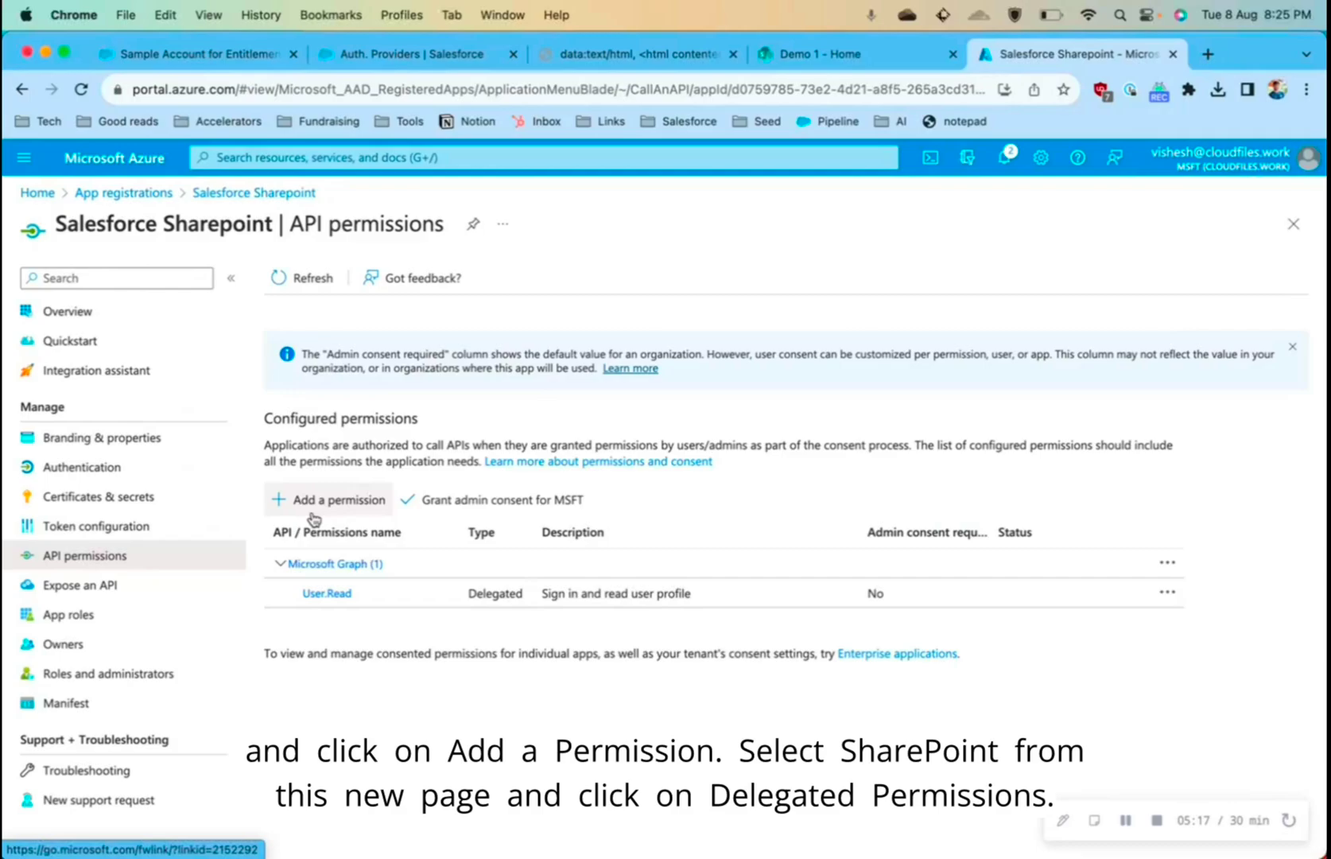
left_click(360, 502)
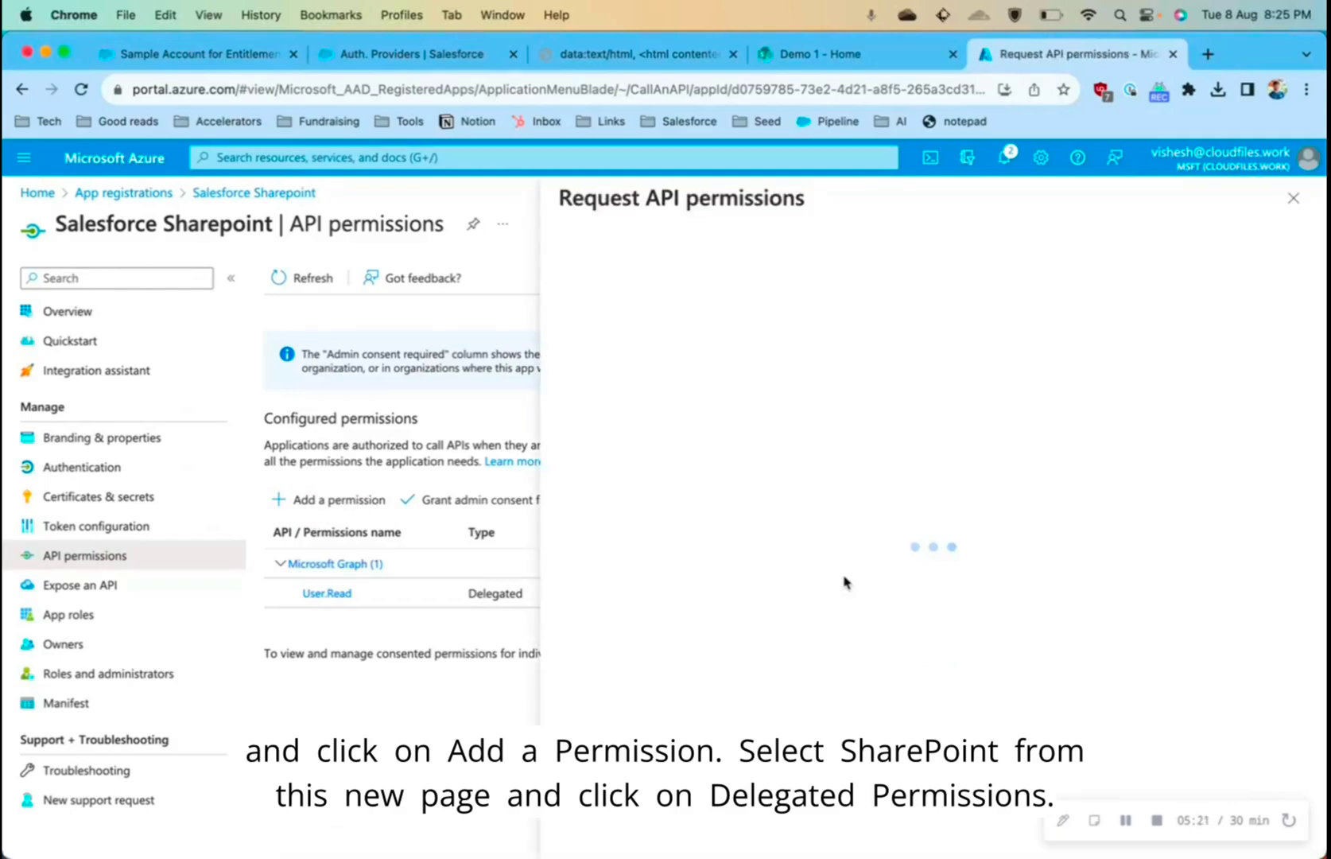
scroll(1161, 668, "down", 3)
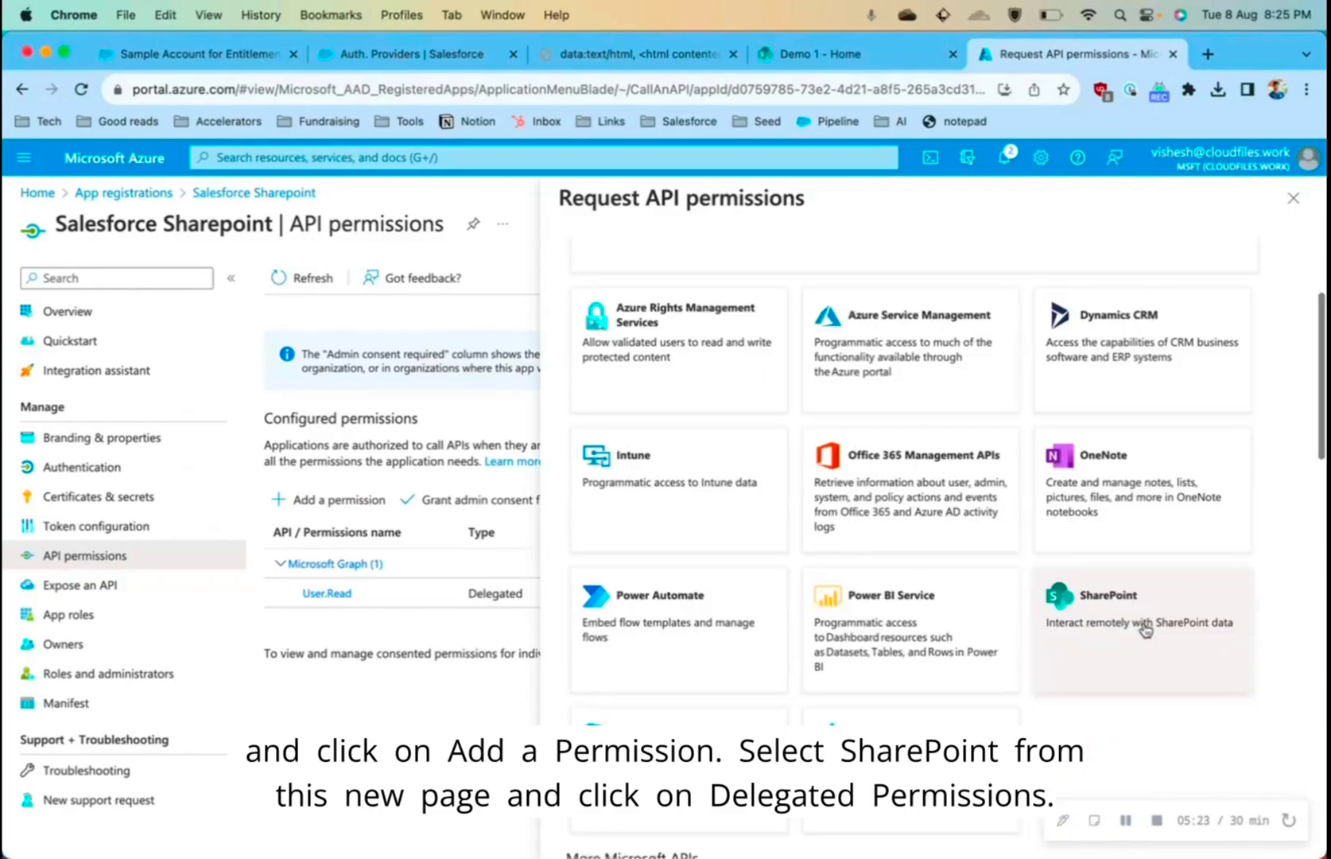
left_click(1143, 628)
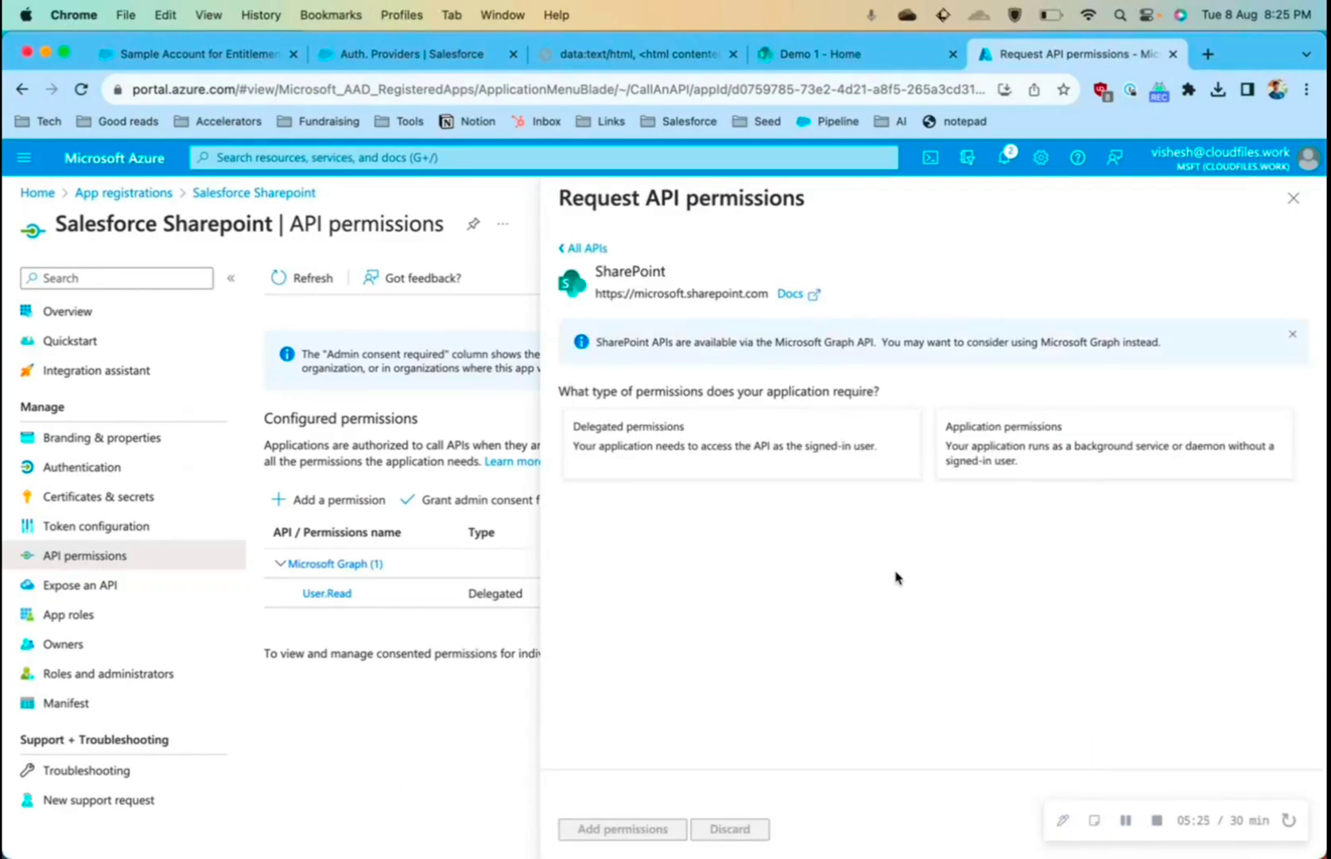
left_click(669, 454)
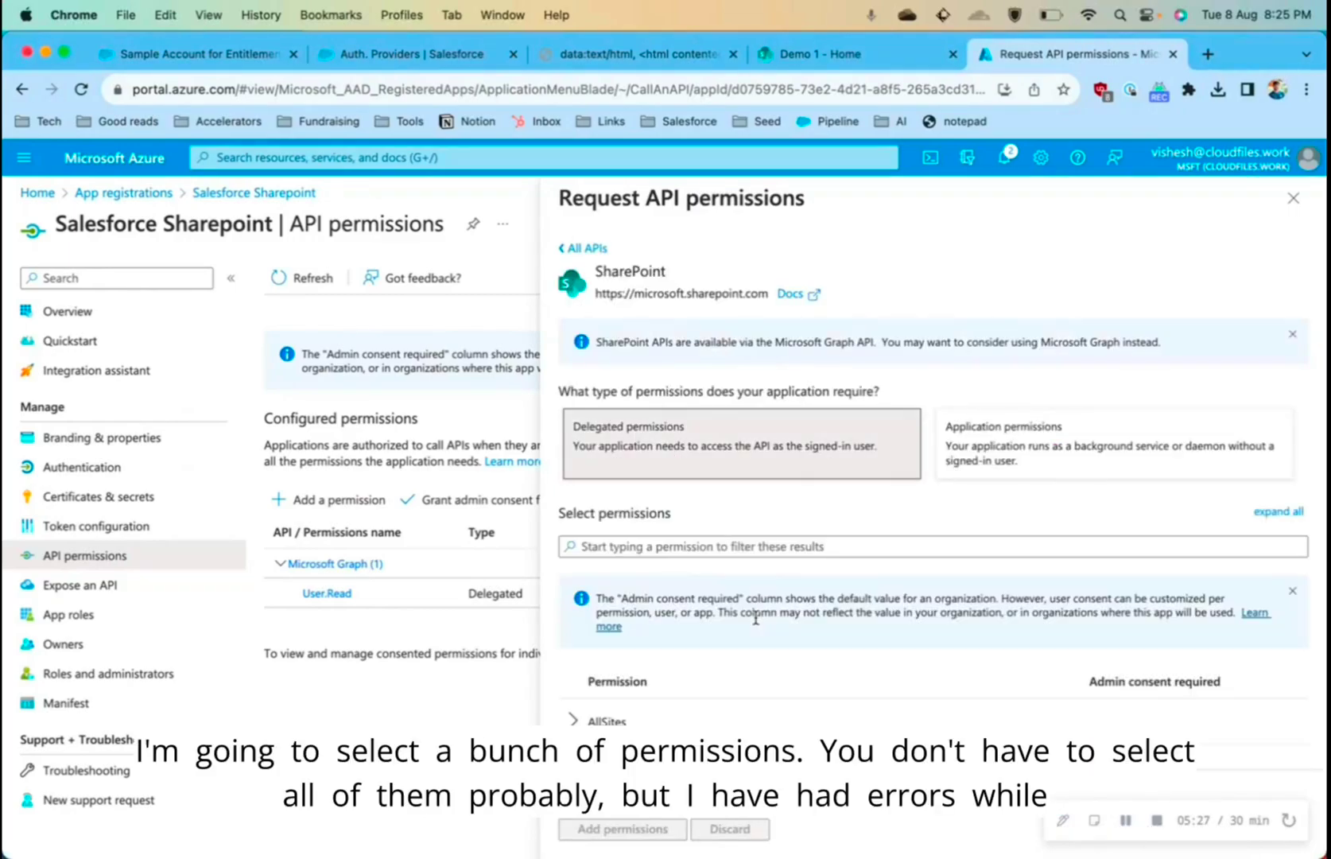
Select the AllSites.FullControl permission in the SharePoint permission list.
scroll(755, 618, "down", 3)
scroll(757, 623, "down", 1)
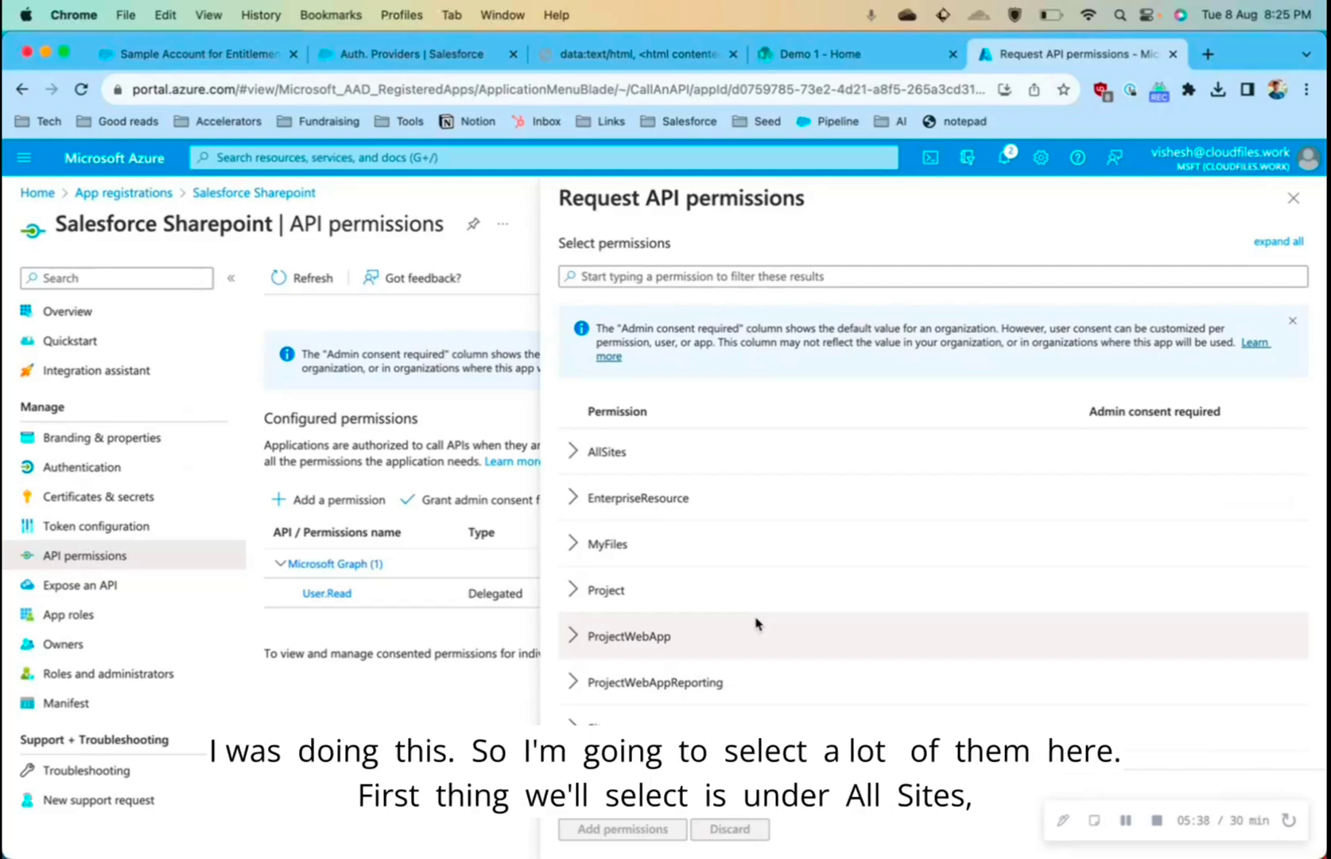
left_click(575, 452)
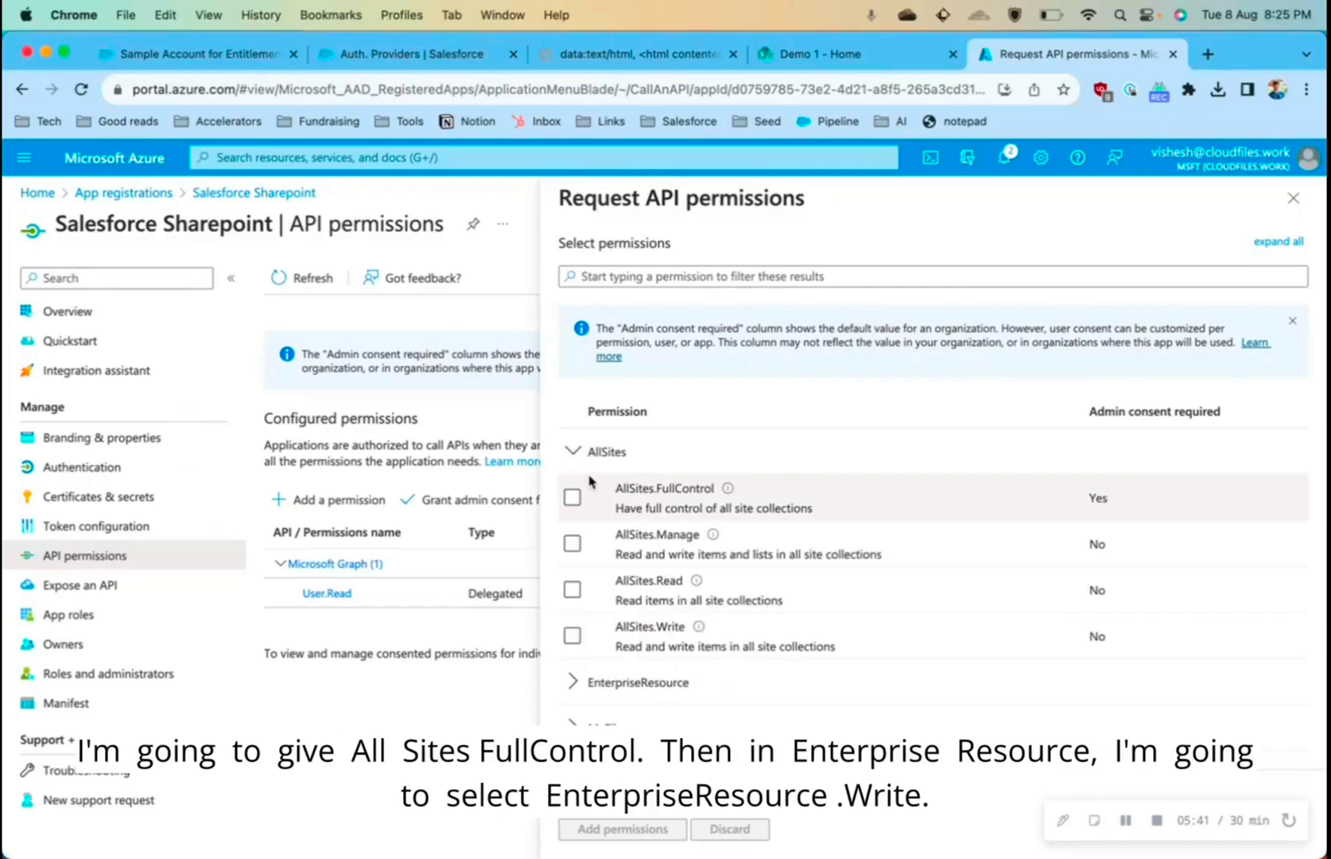
scroll(591, 481, "down", 1)
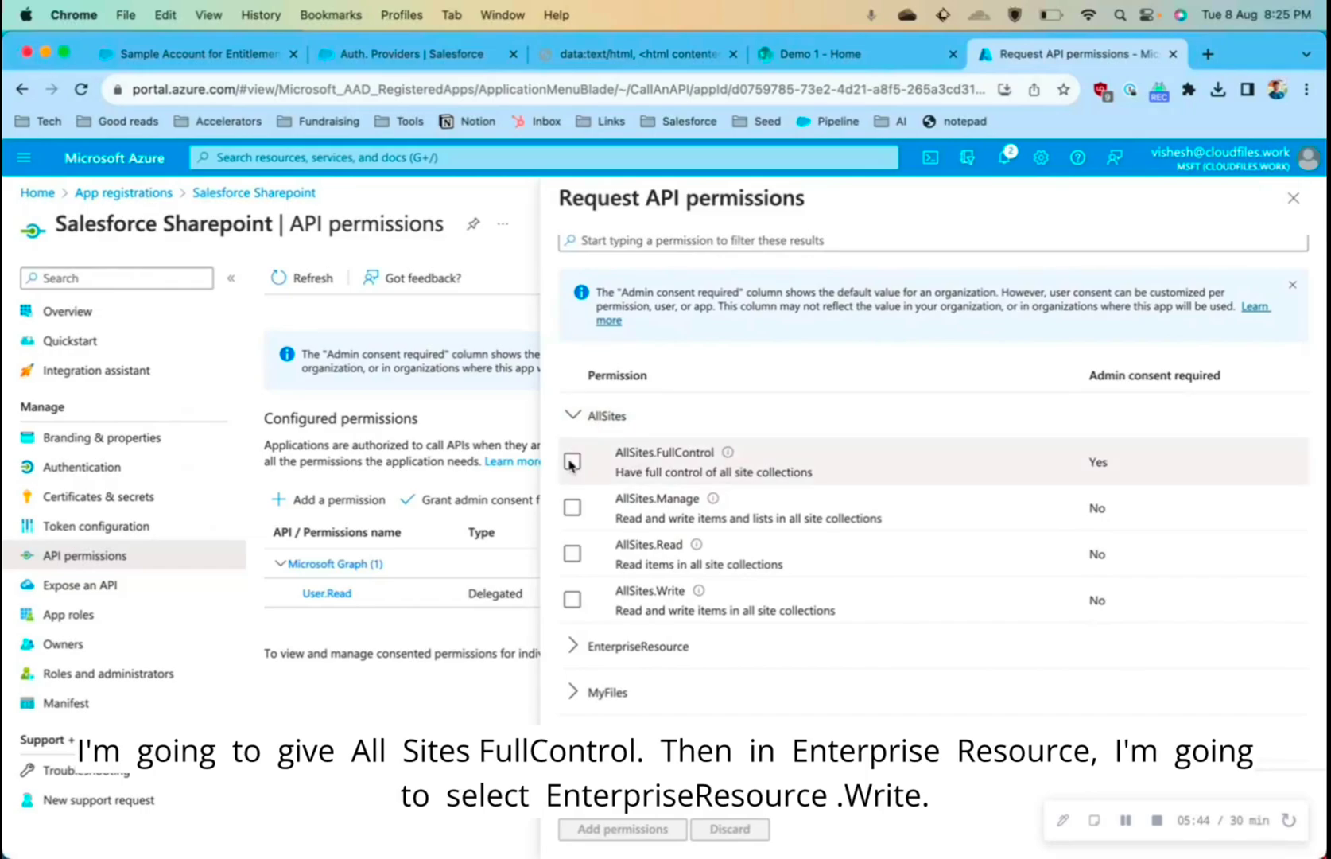
left_click(572, 462)
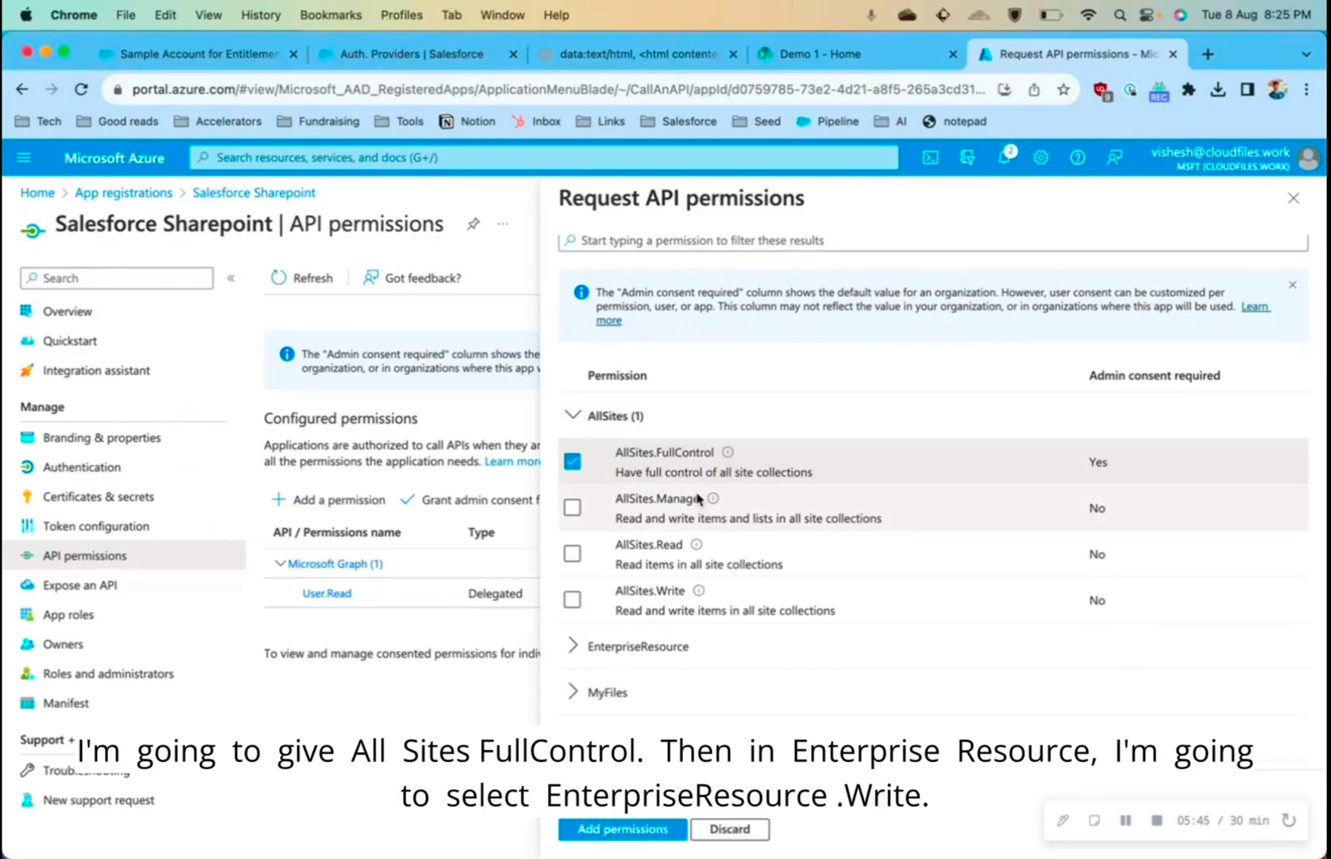
Also select the EnterpriseResource.Write and MyFiles.Write permissions for SharePoint.
scroll(585, 528, "down", 3)
left_click(584, 529)
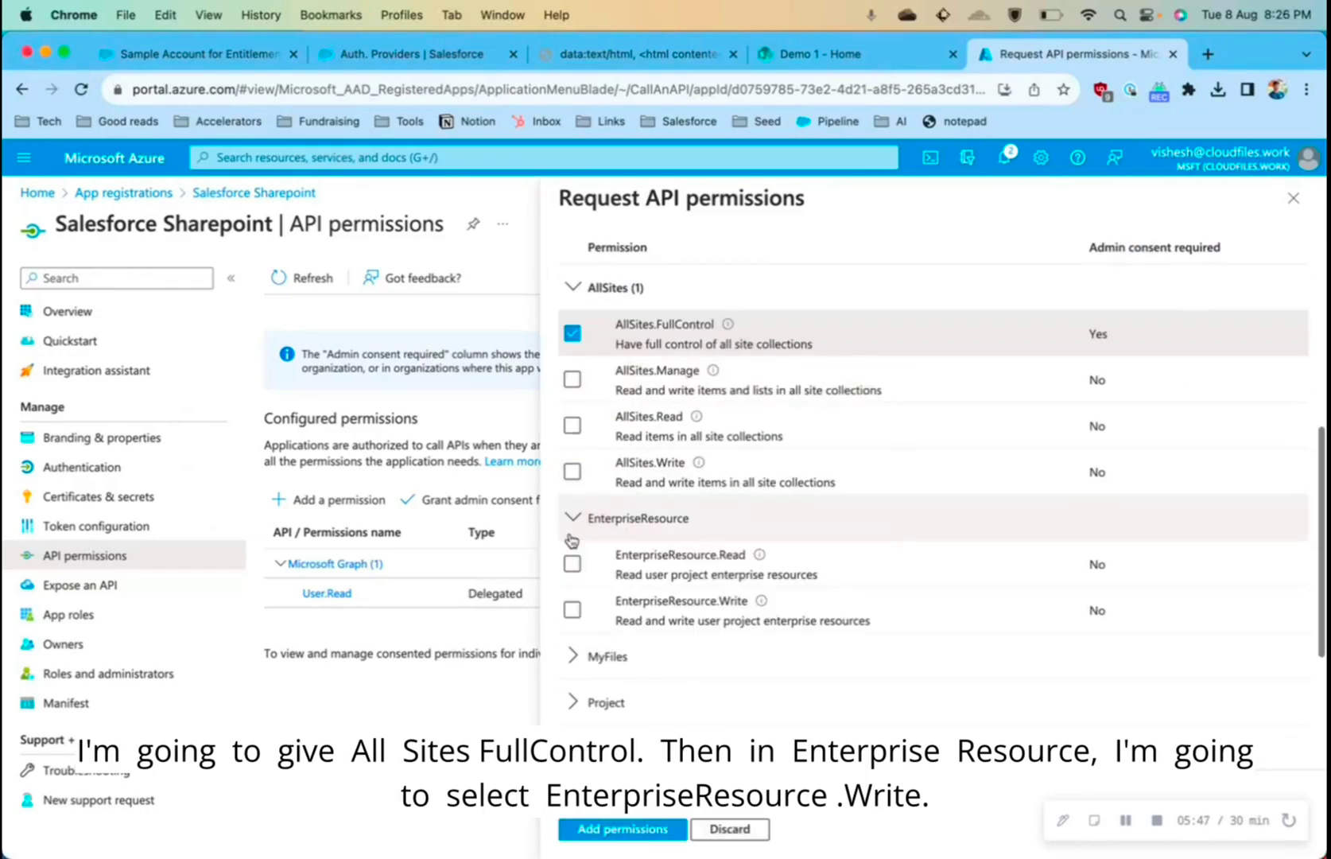
scroll(571, 541, "down", 2)
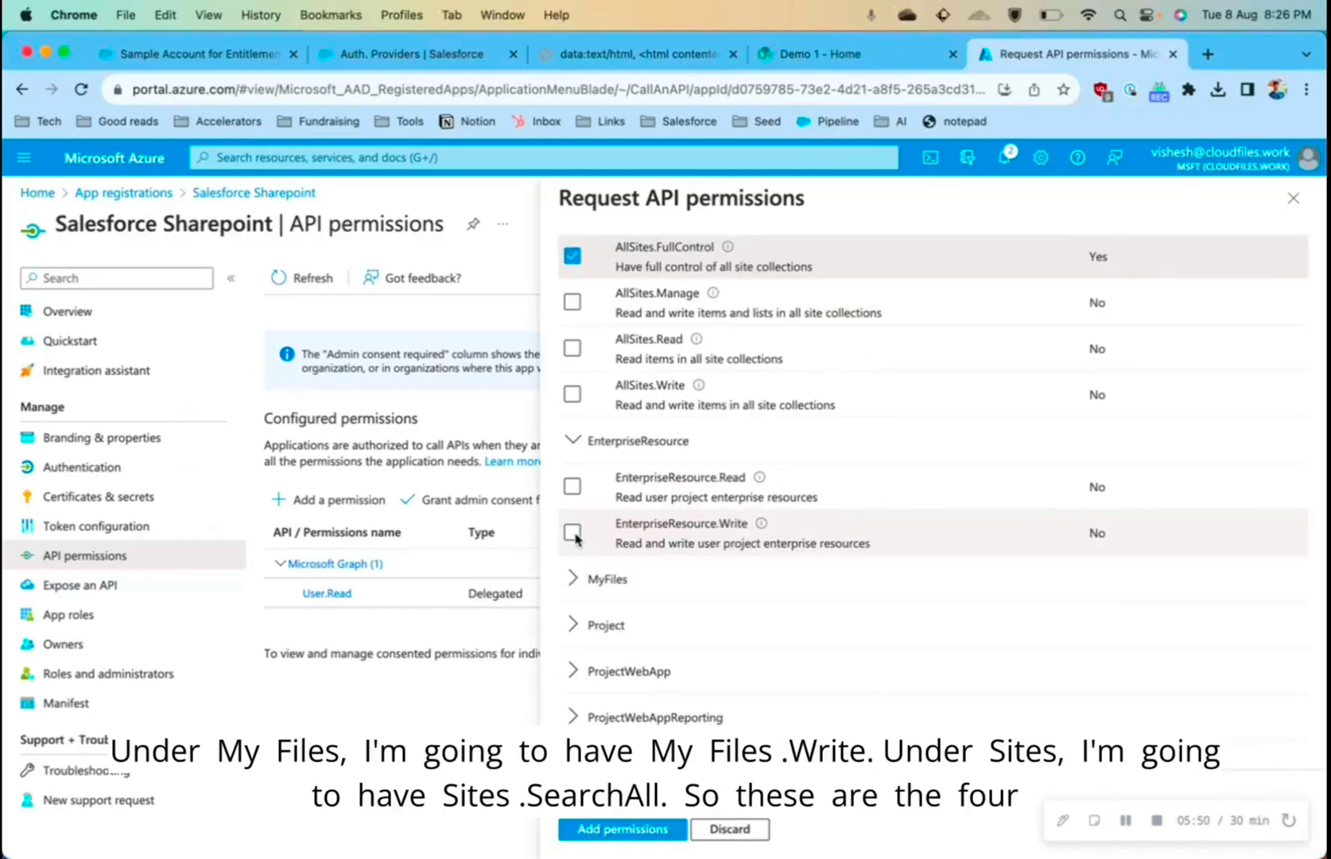
left_click(573, 535)
scroll(575, 512, "down", 2)
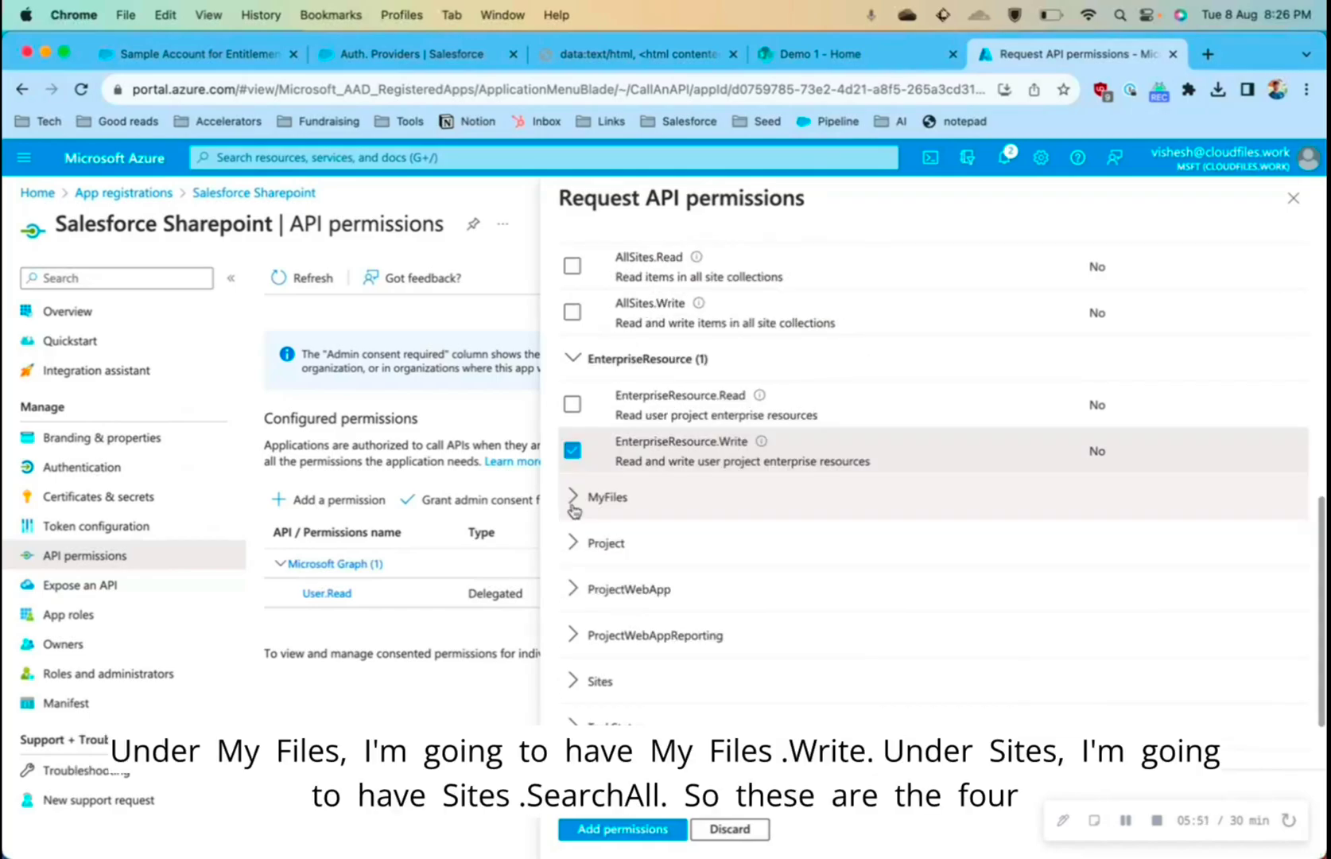
left_click(574, 500)
left_click(574, 589)
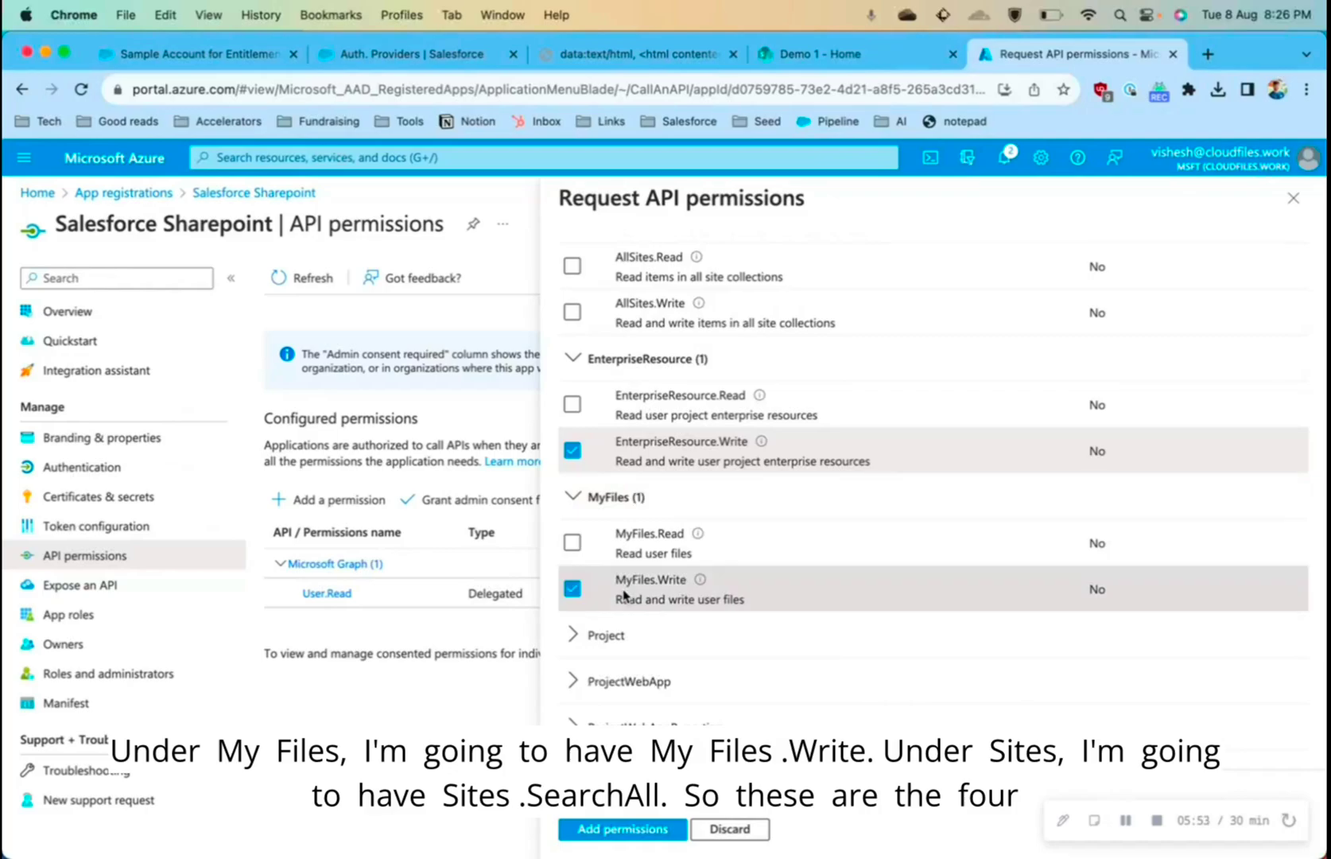
Select the Sites.Search.All permission and add all chosen SharePoint permissions to the app.
scroll(616, 548, "down", 3)
scroll(616, 540, "down", 1)
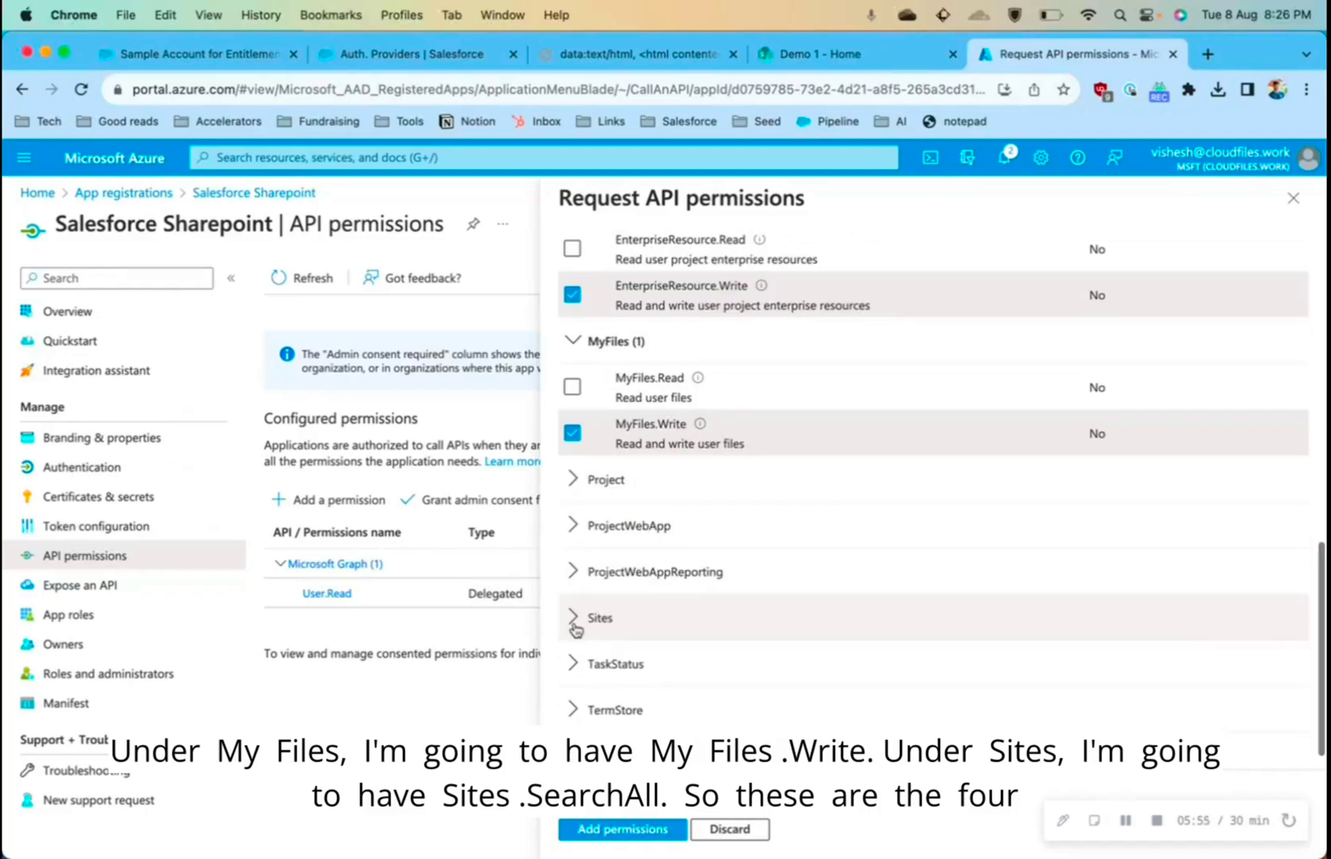
left_click(576, 629)
left_click(569, 666)
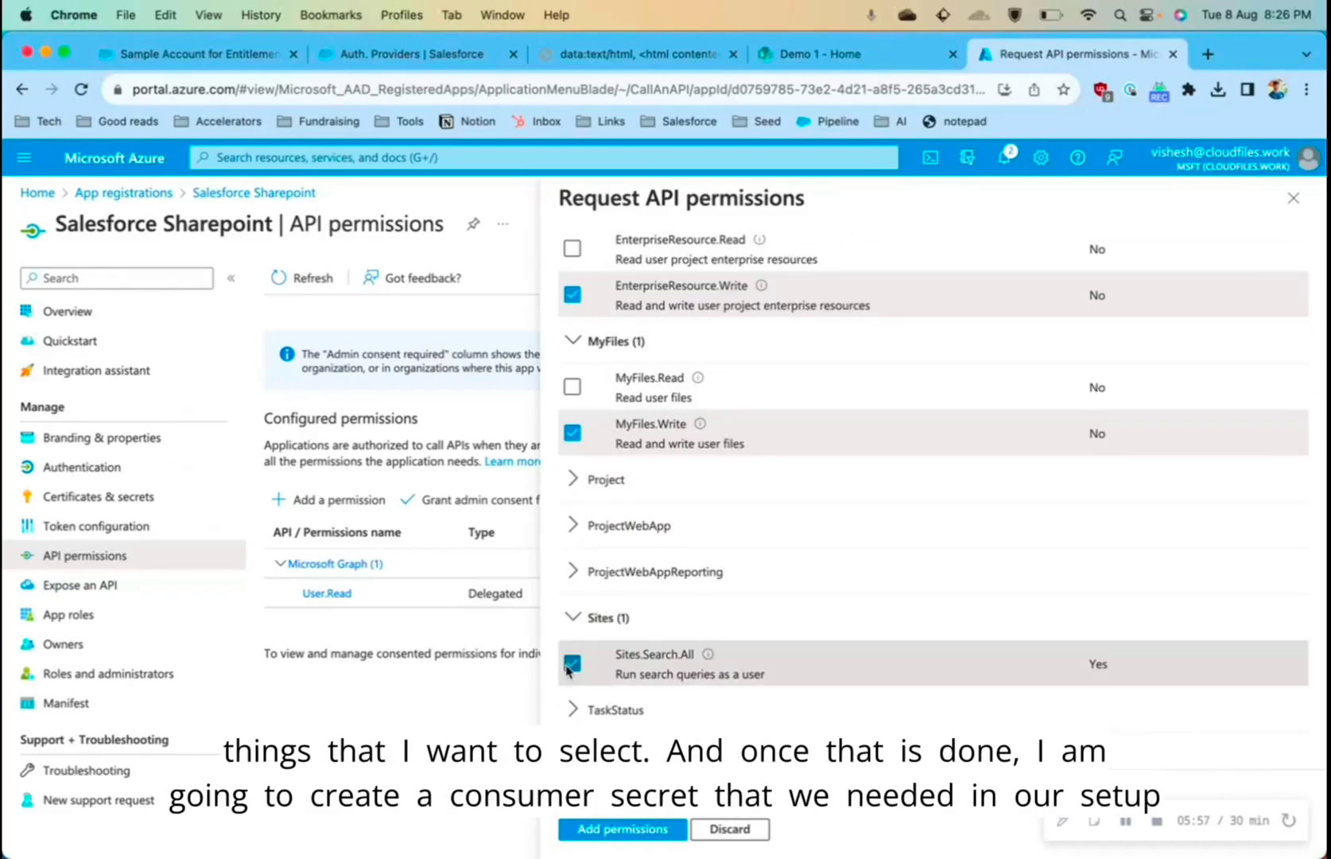
left_click(633, 828)
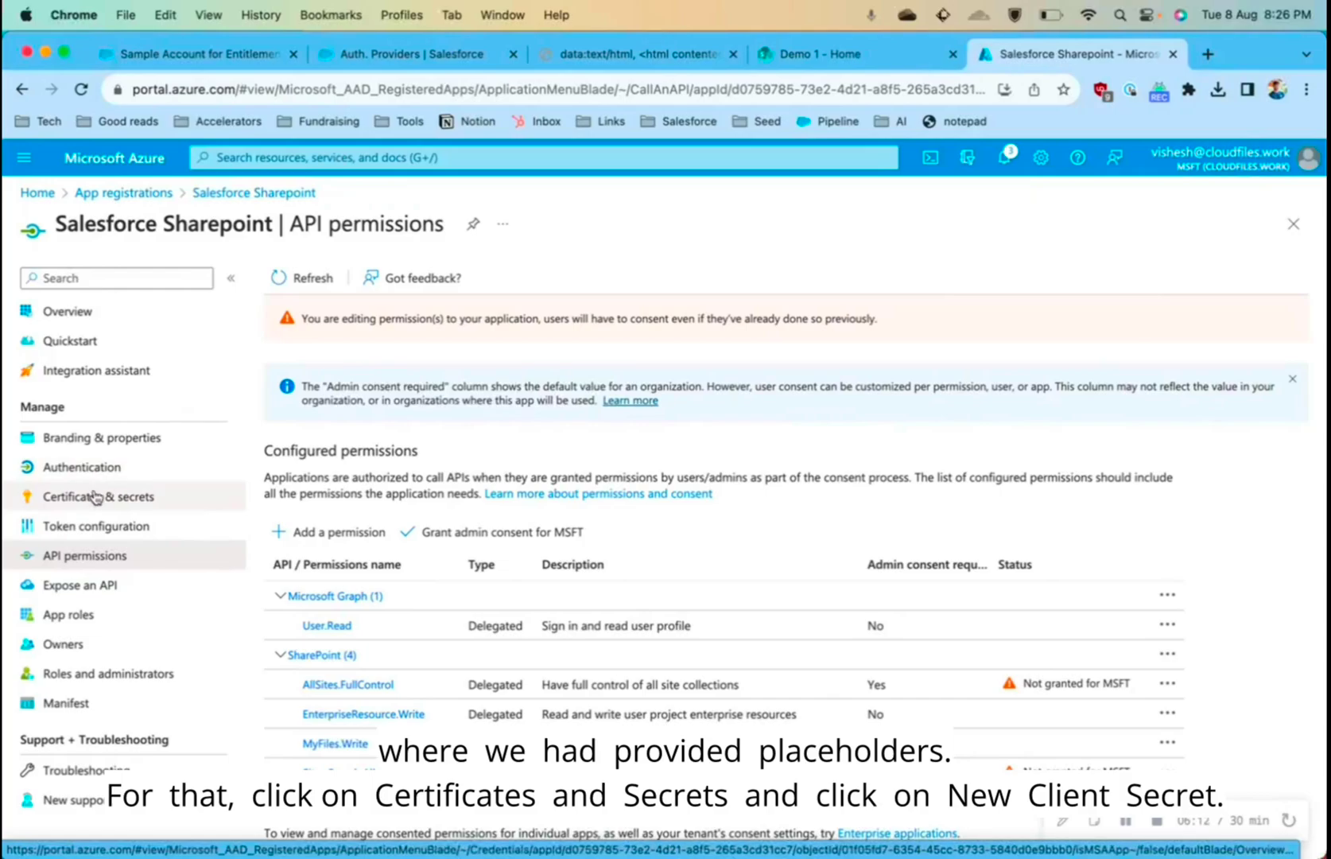
Create a client secret for the app with description salesforce and an expiry of 730 days (24 months).
left_click(95, 497)
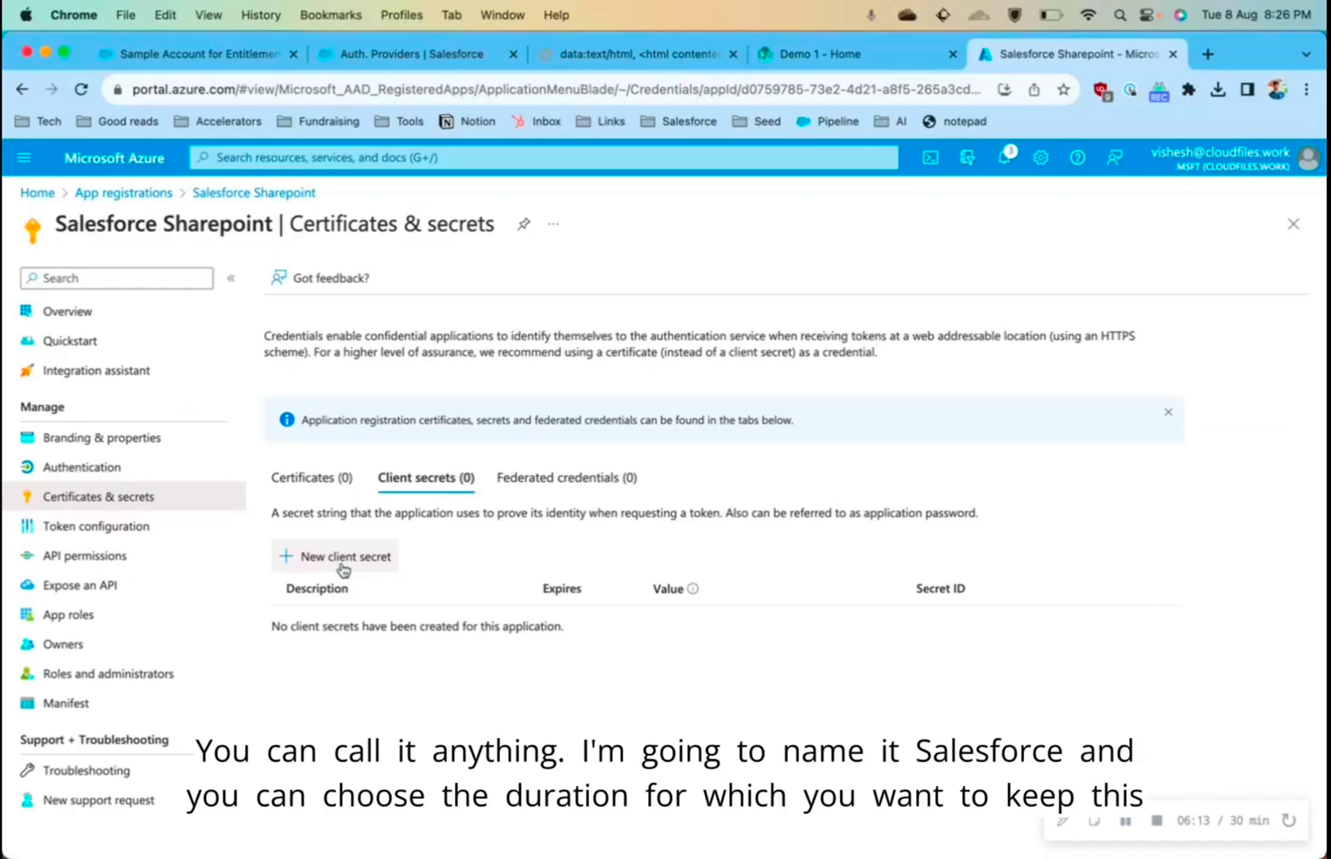
left_click(343, 559)
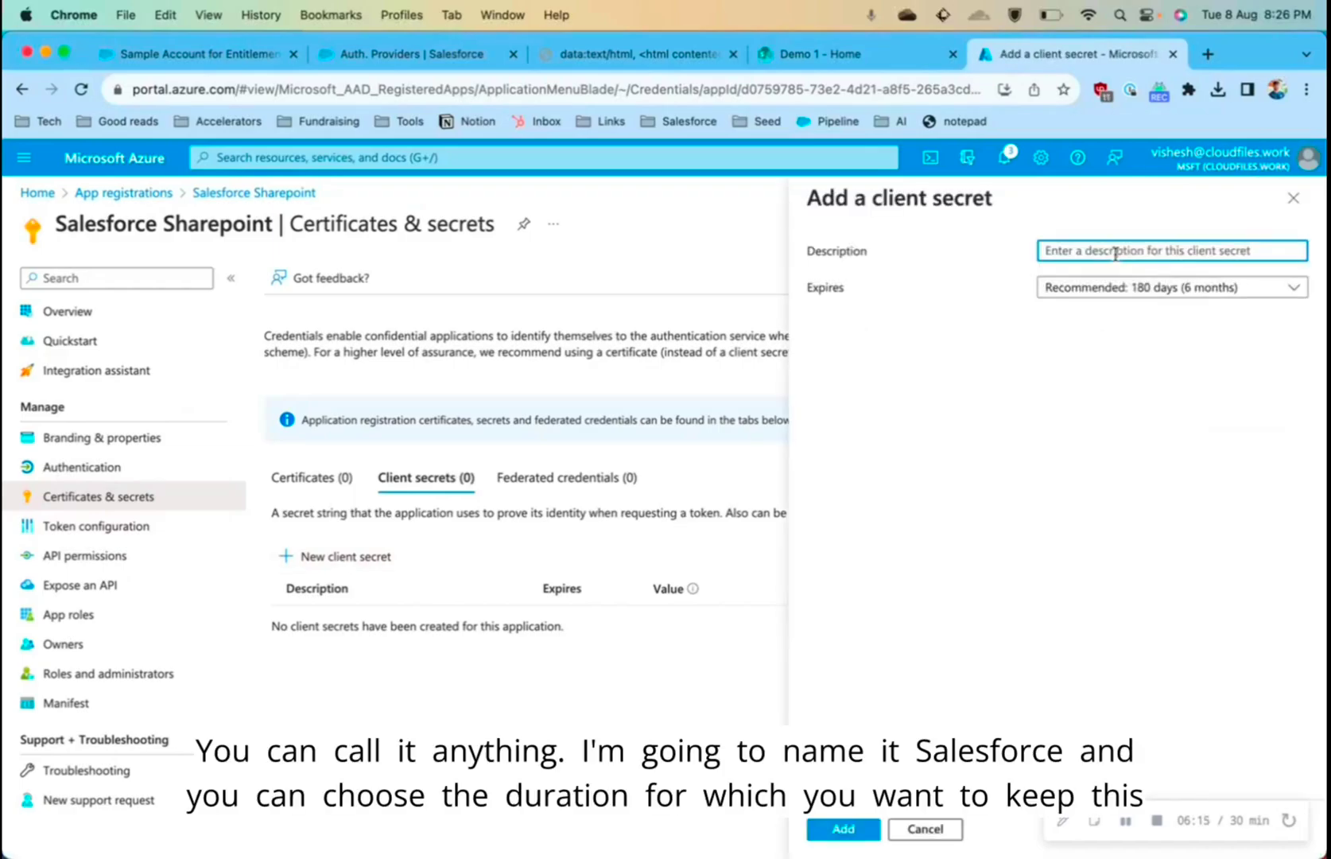
type("salesforce")
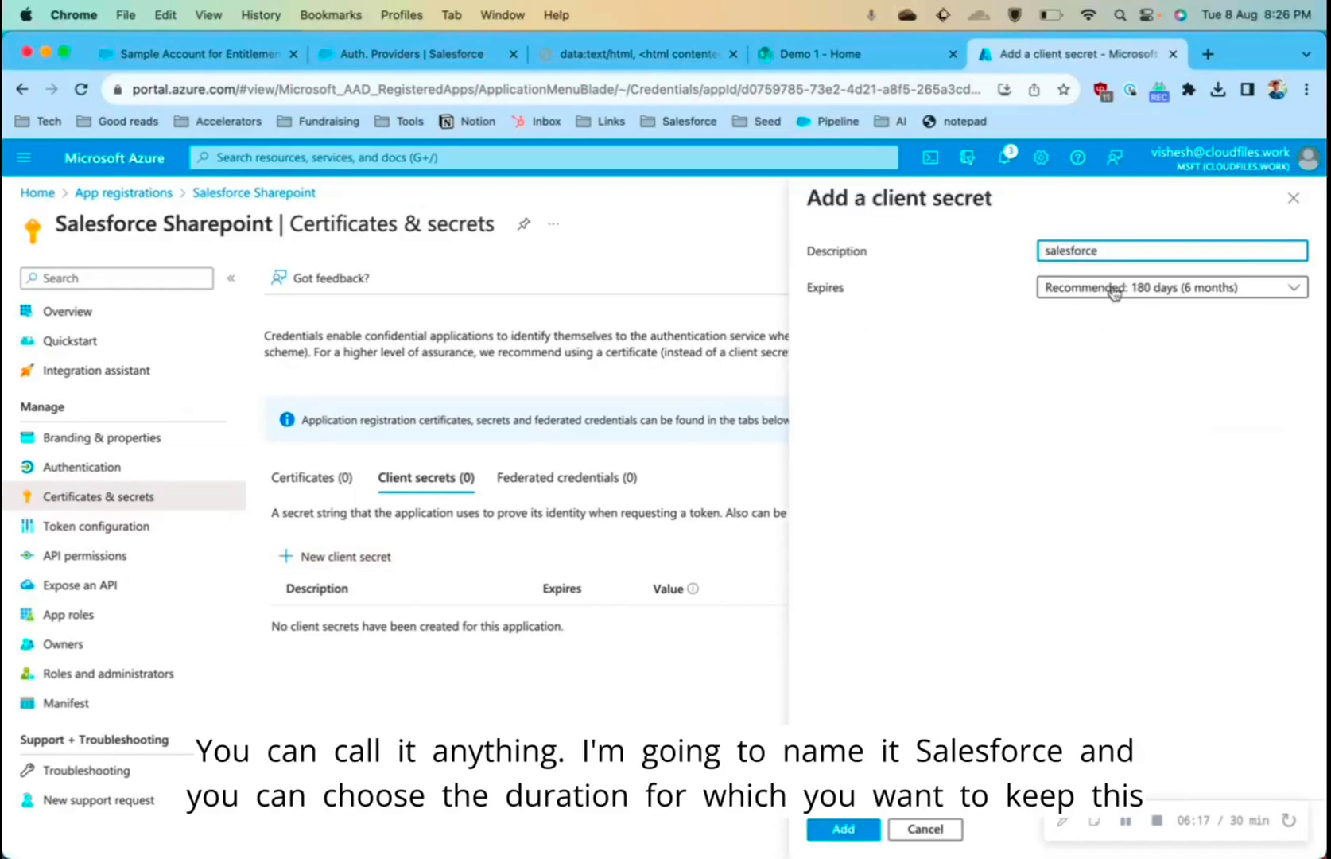
left_click(1114, 291)
left_click(1101, 431)
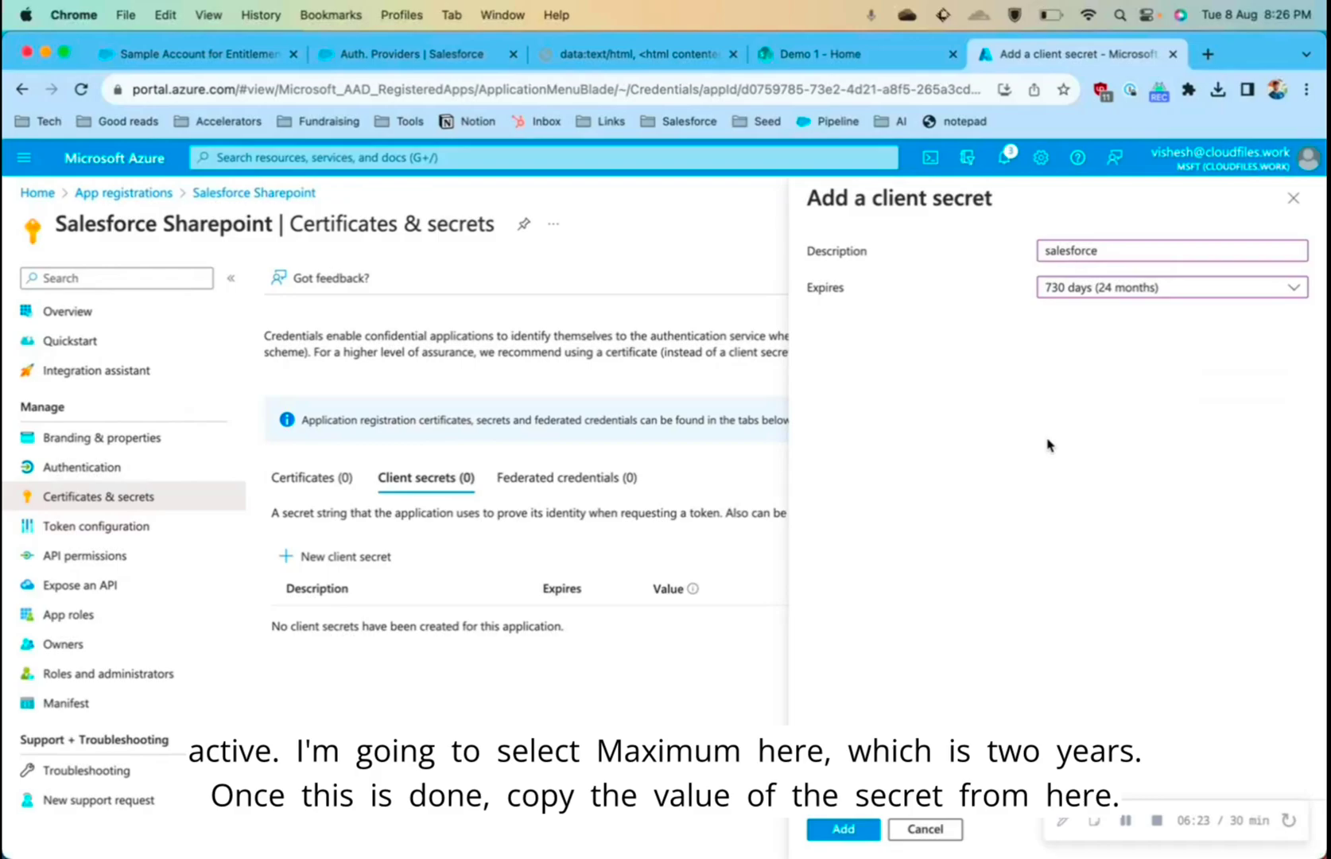
left_click(845, 829)
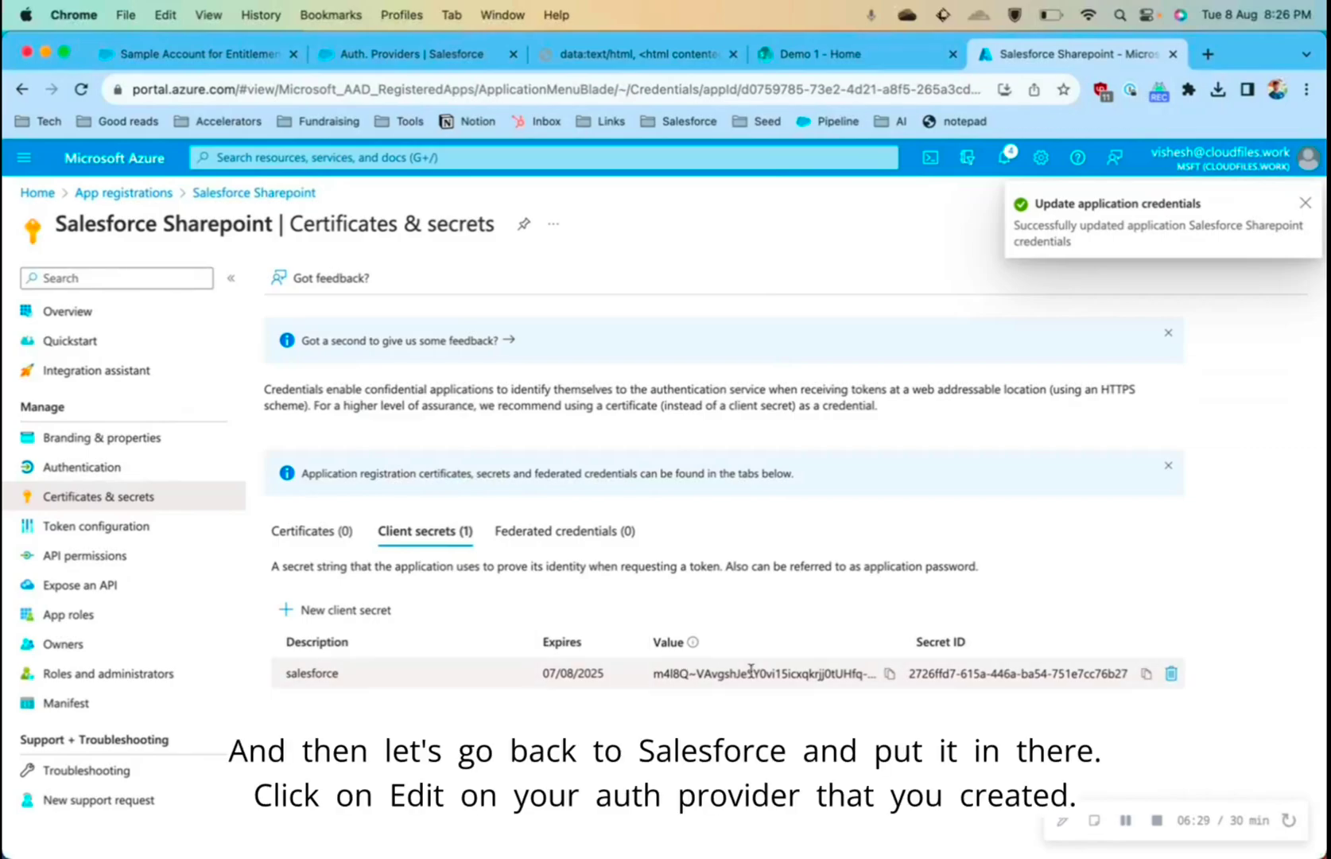
Copy the new client secret's value and paste it as the Consumer Secret of the SharePoint Auth. Provider in Salesforce.
left_click(887, 675)
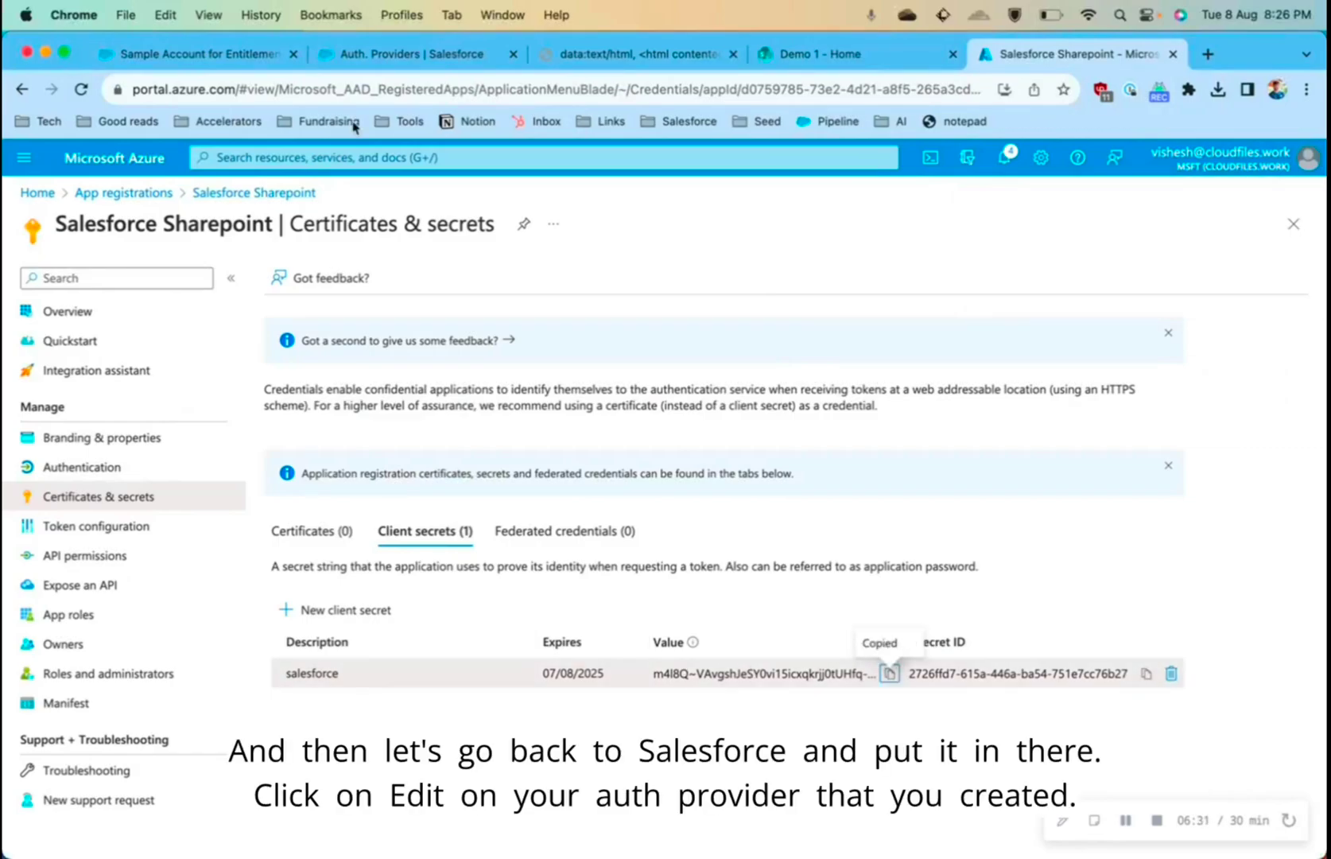
left_click(383, 56)
scroll(622, 435, "up", 3)
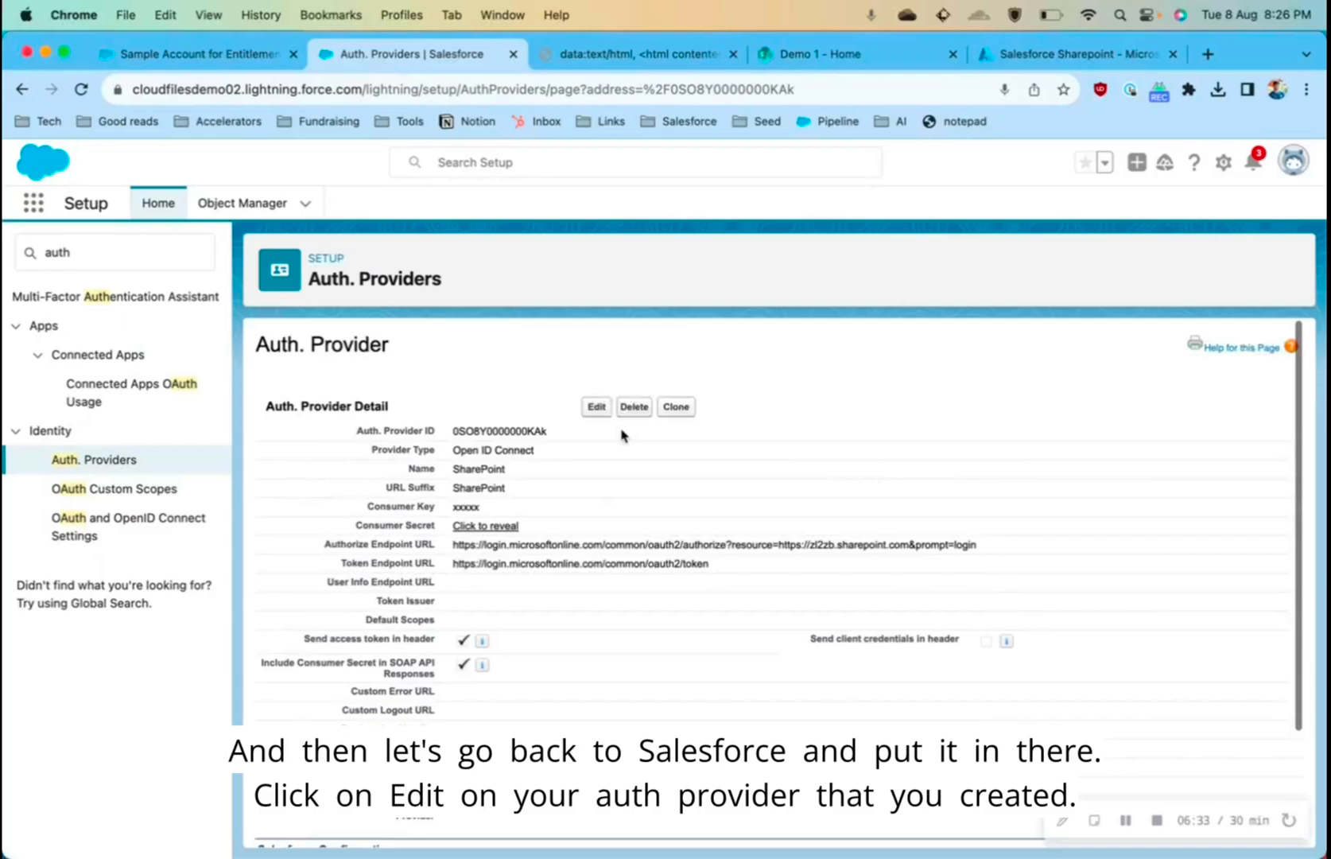
left_click(601, 409)
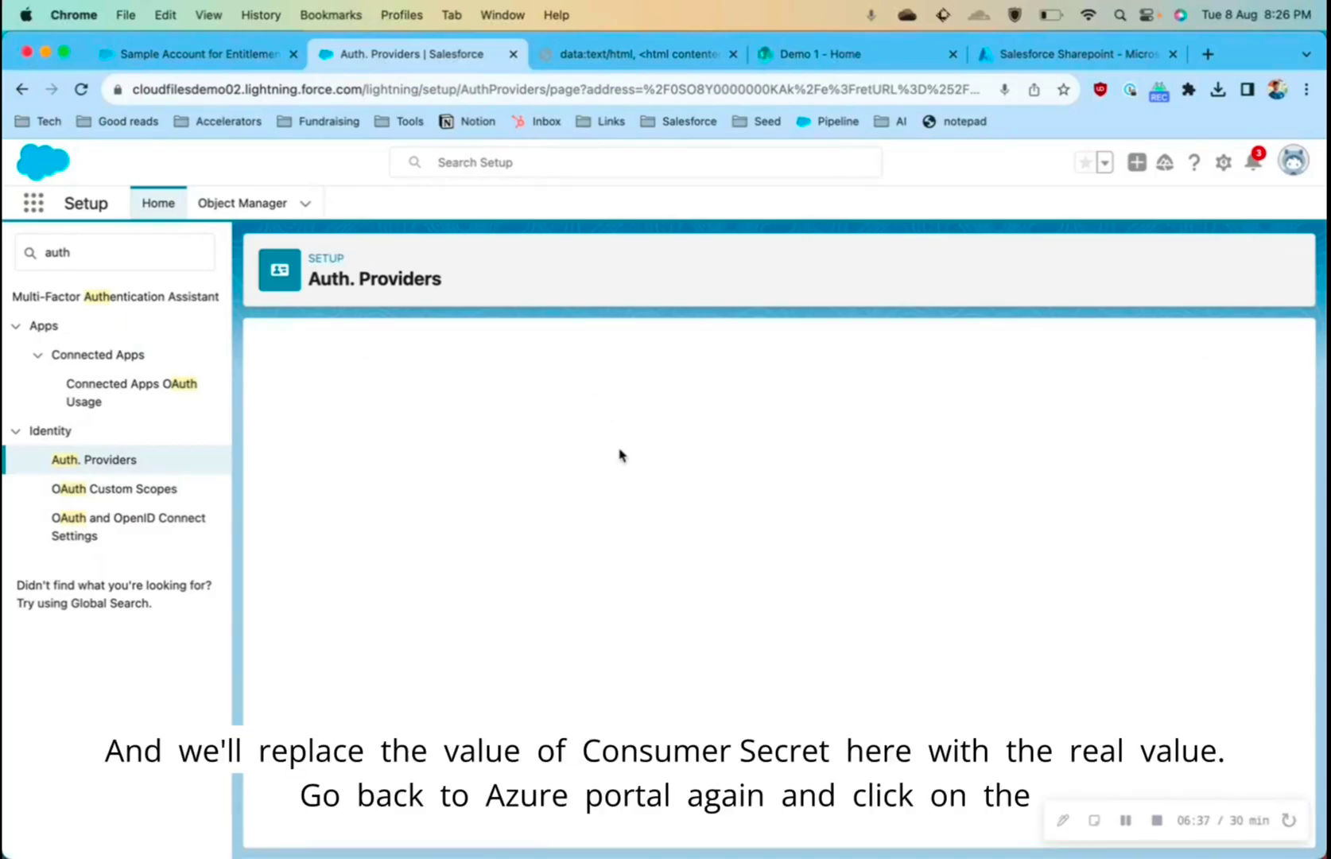
left_click(520, 535)
key("super+a")
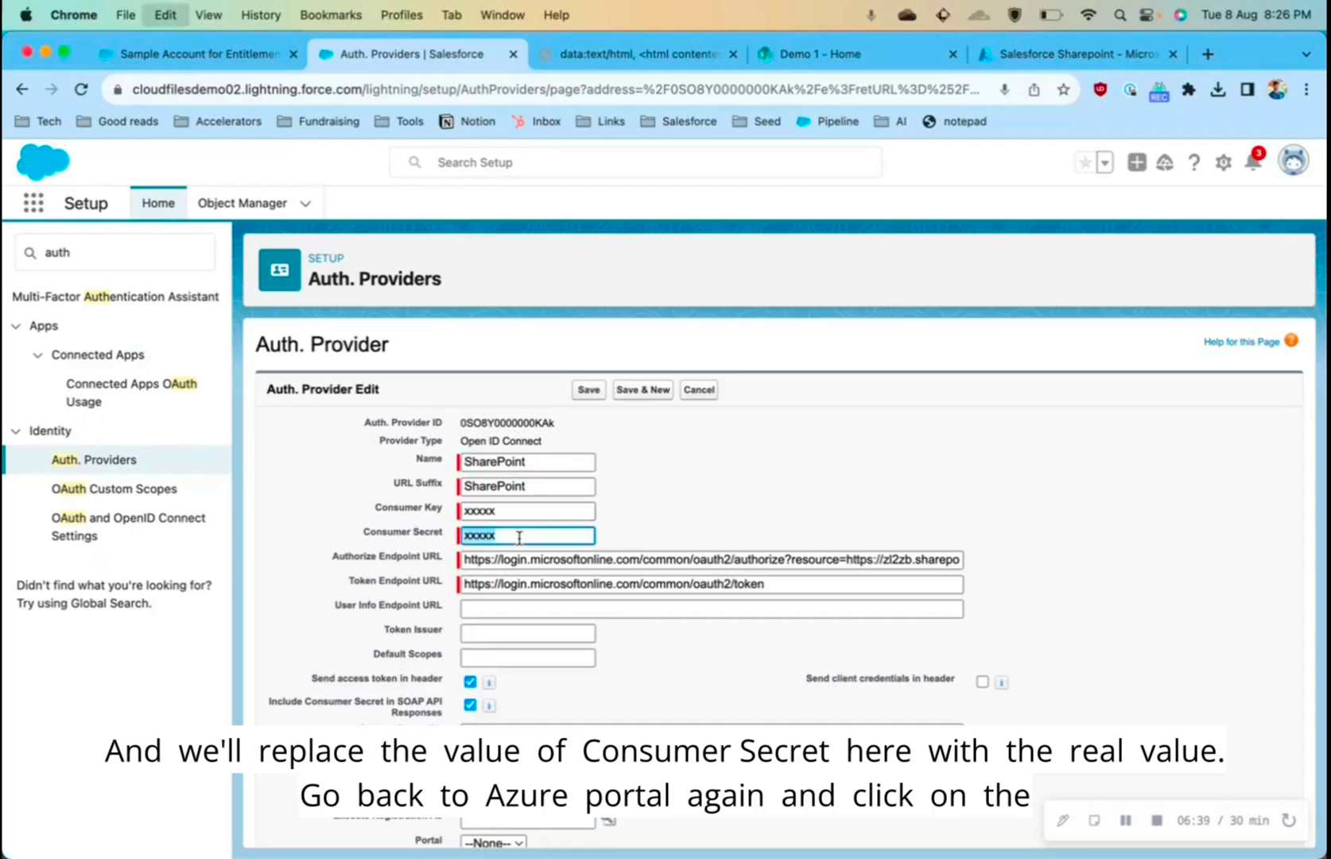
key("super+v")
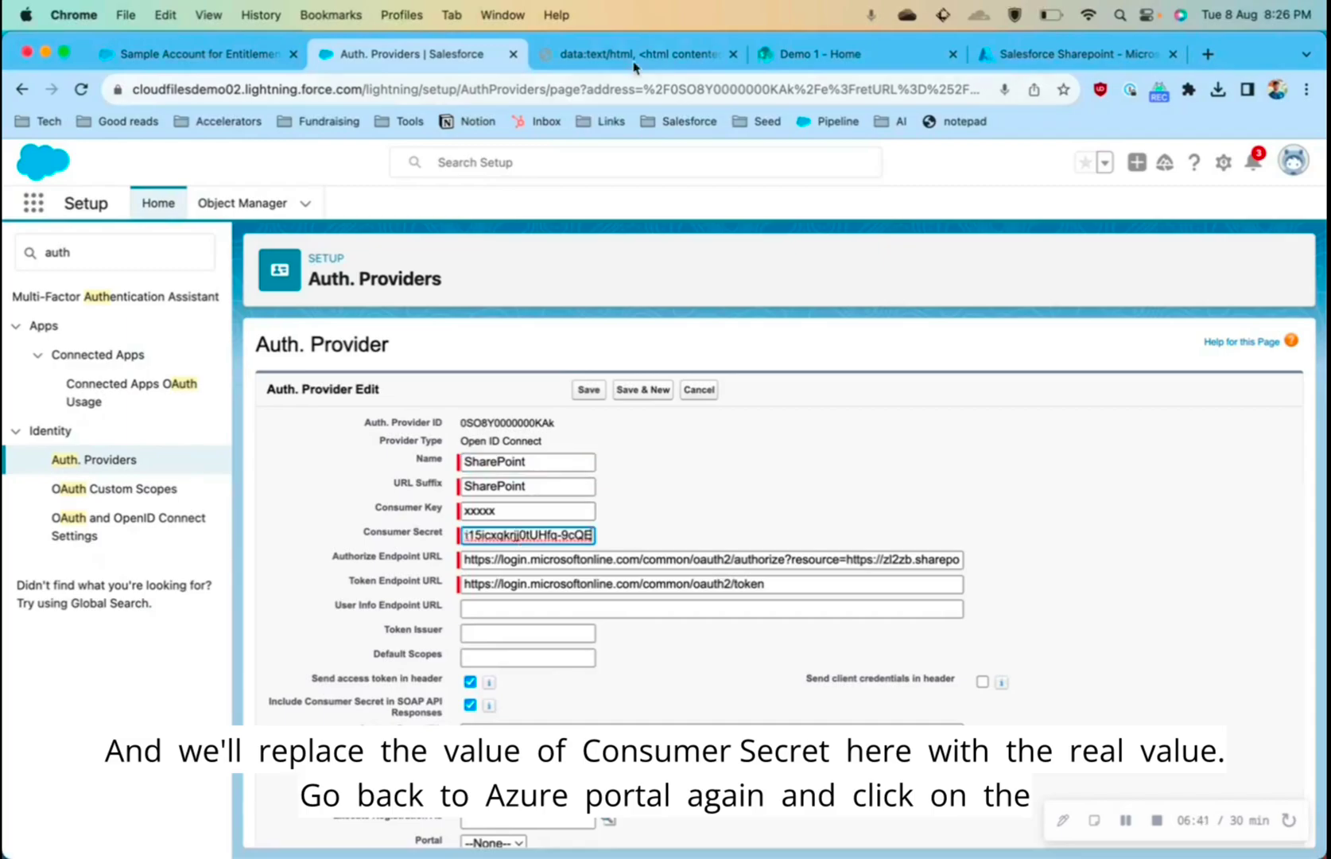
Copy the Azure app's Application (client) ID into the Auth. Provider's Consumer Key in Salesforce and save the provider.
left_click(1019, 64)
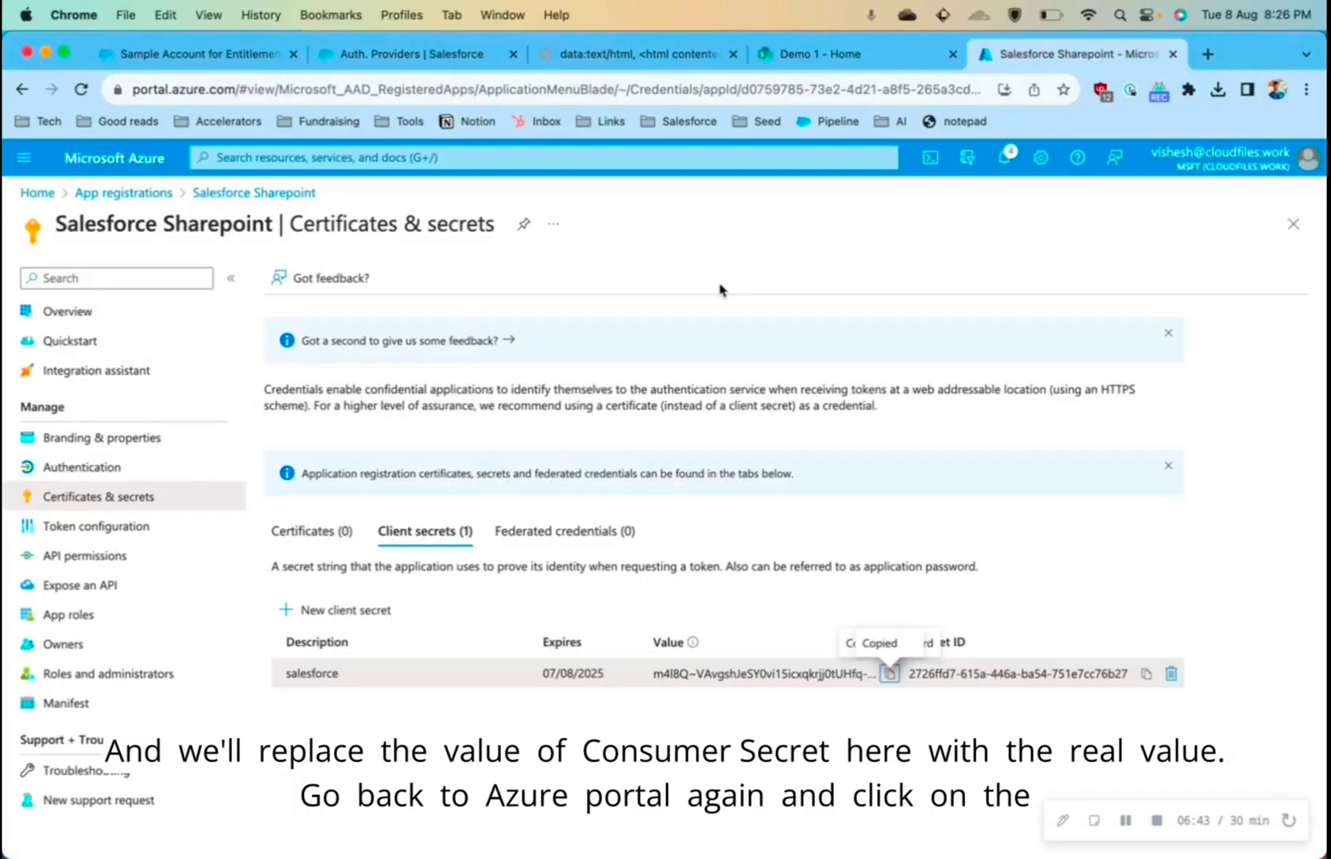
left_click(111, 327)
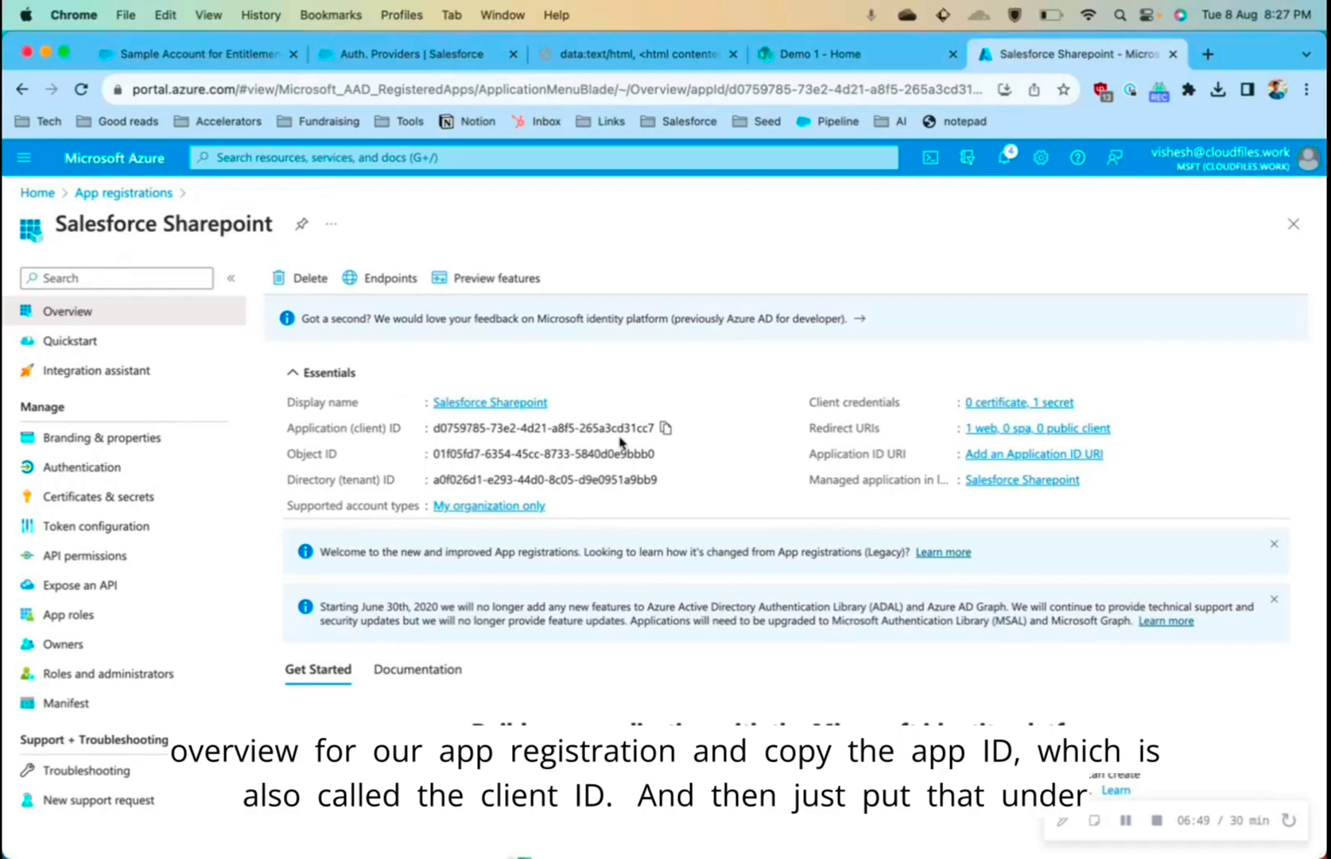
left_click(667, 430)
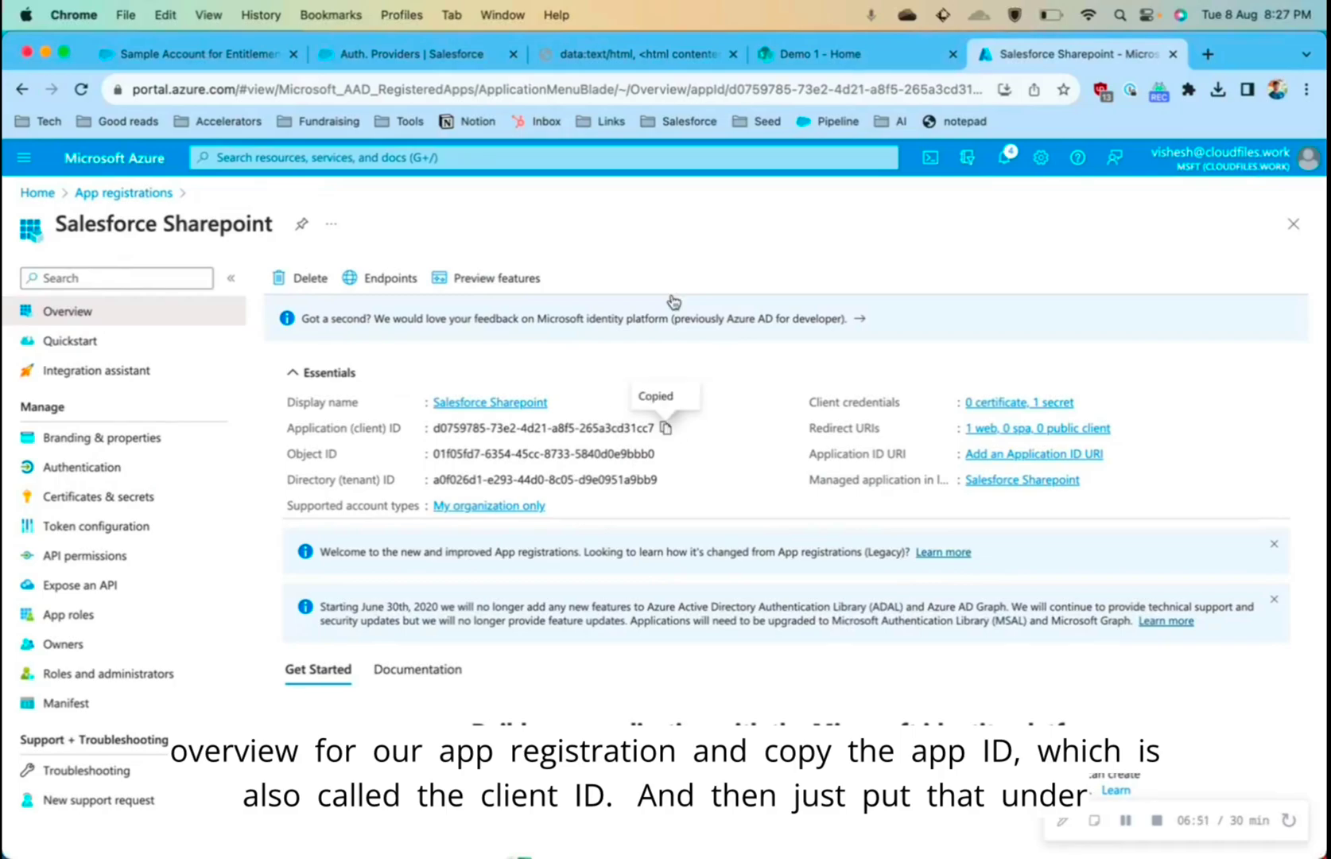
left_click(410, 57)
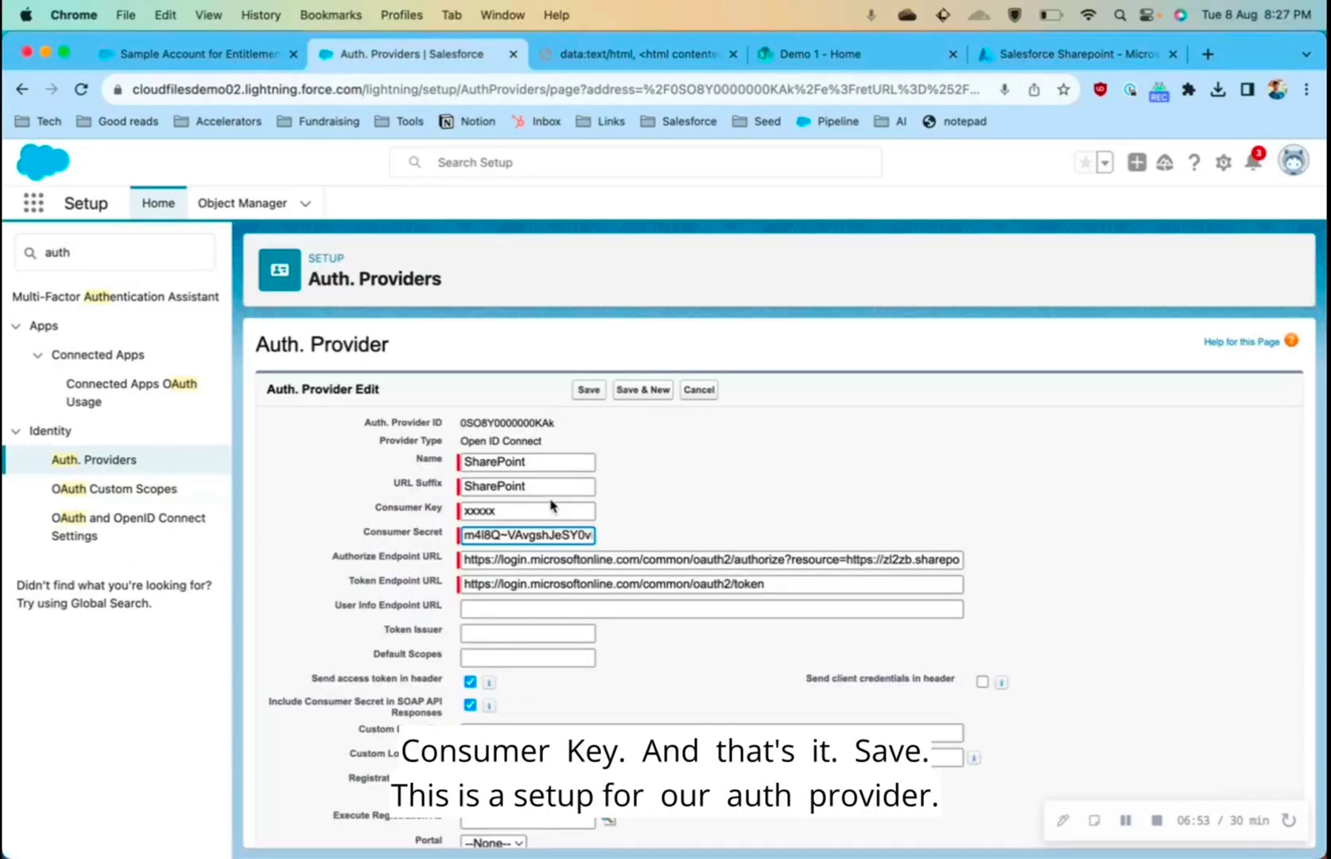
double_click(549, 509)
key("super+v")
left_click(714, 506)
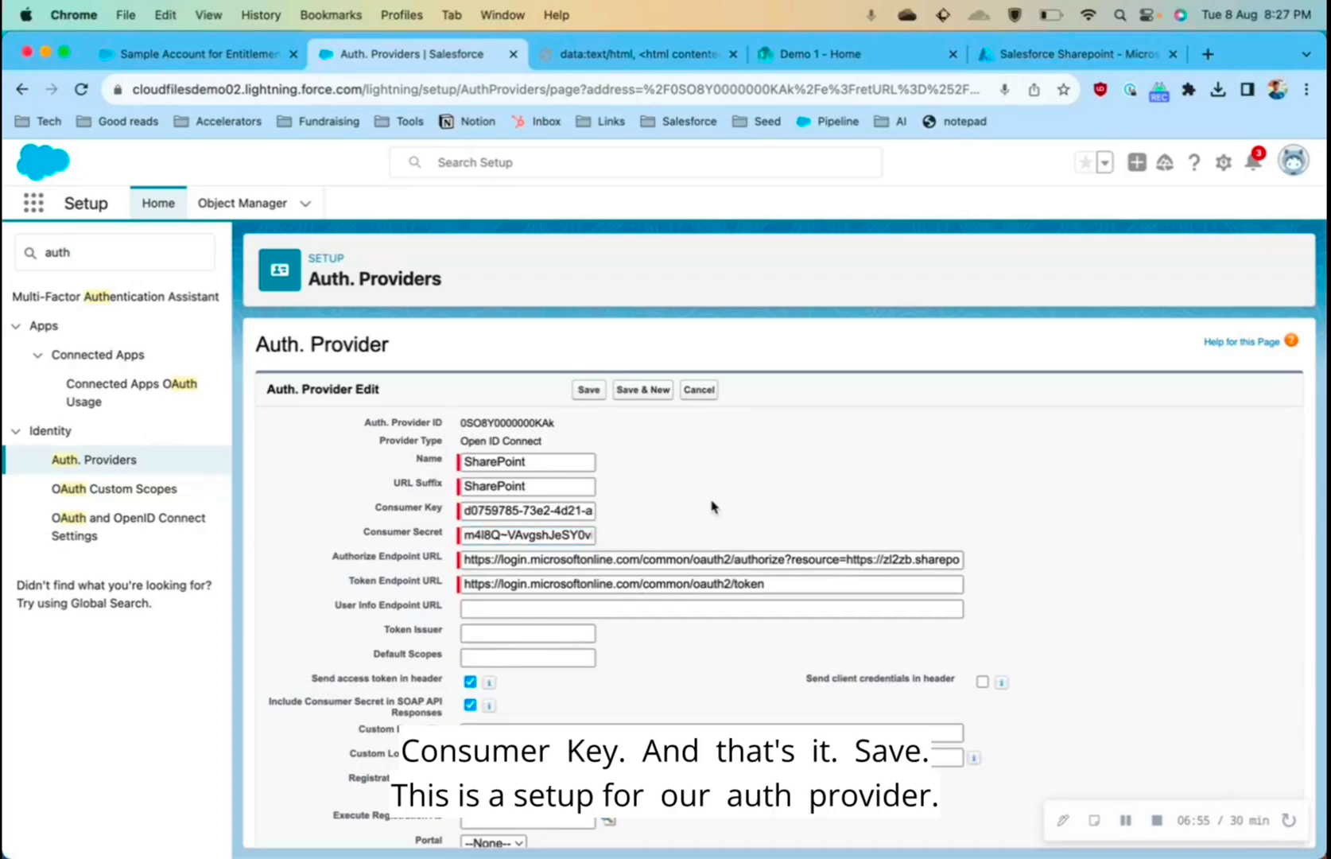
left_click(590, 389)
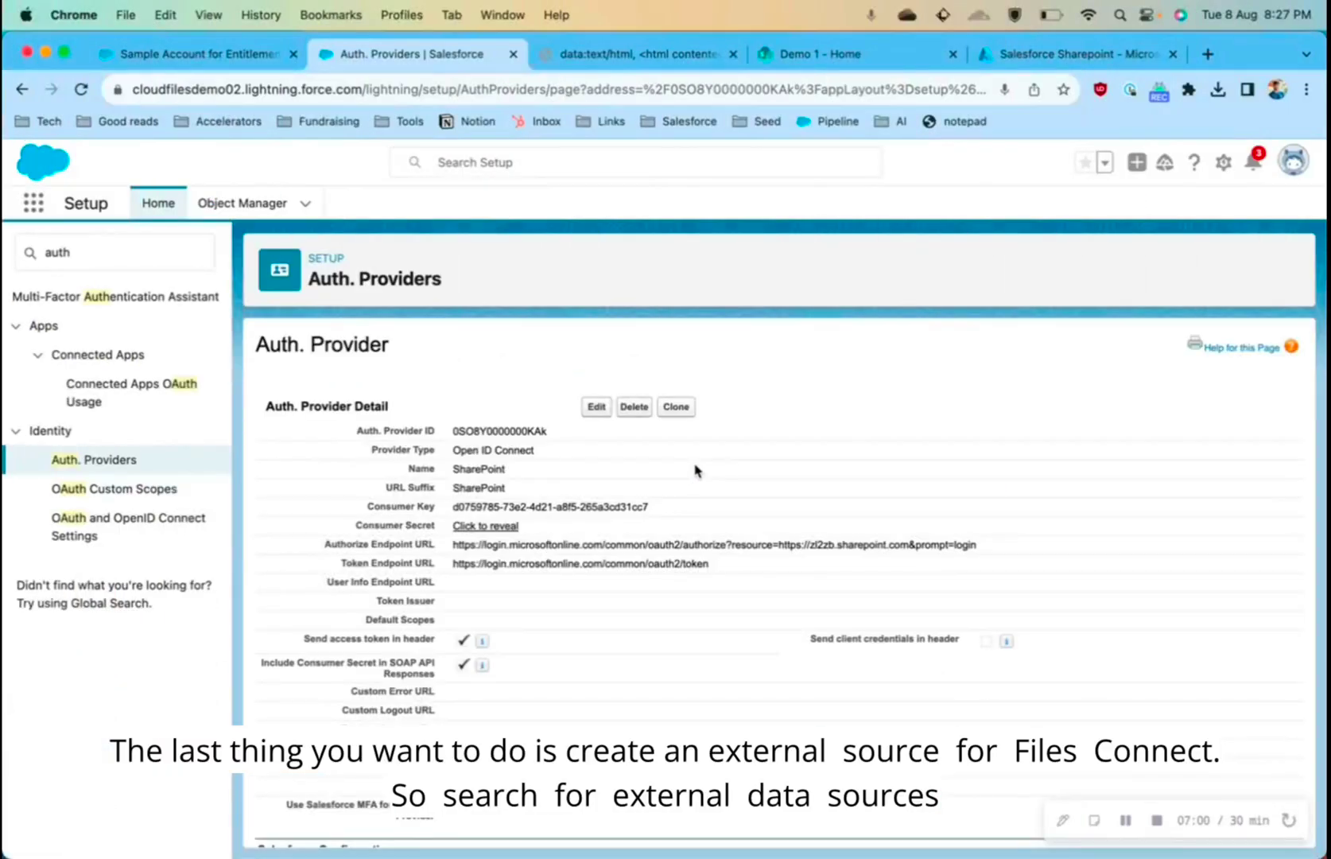
Find External Data Sources in Setup by searching for external and start a new external data source.
left_click(112, 258)
double_click(112, 258)
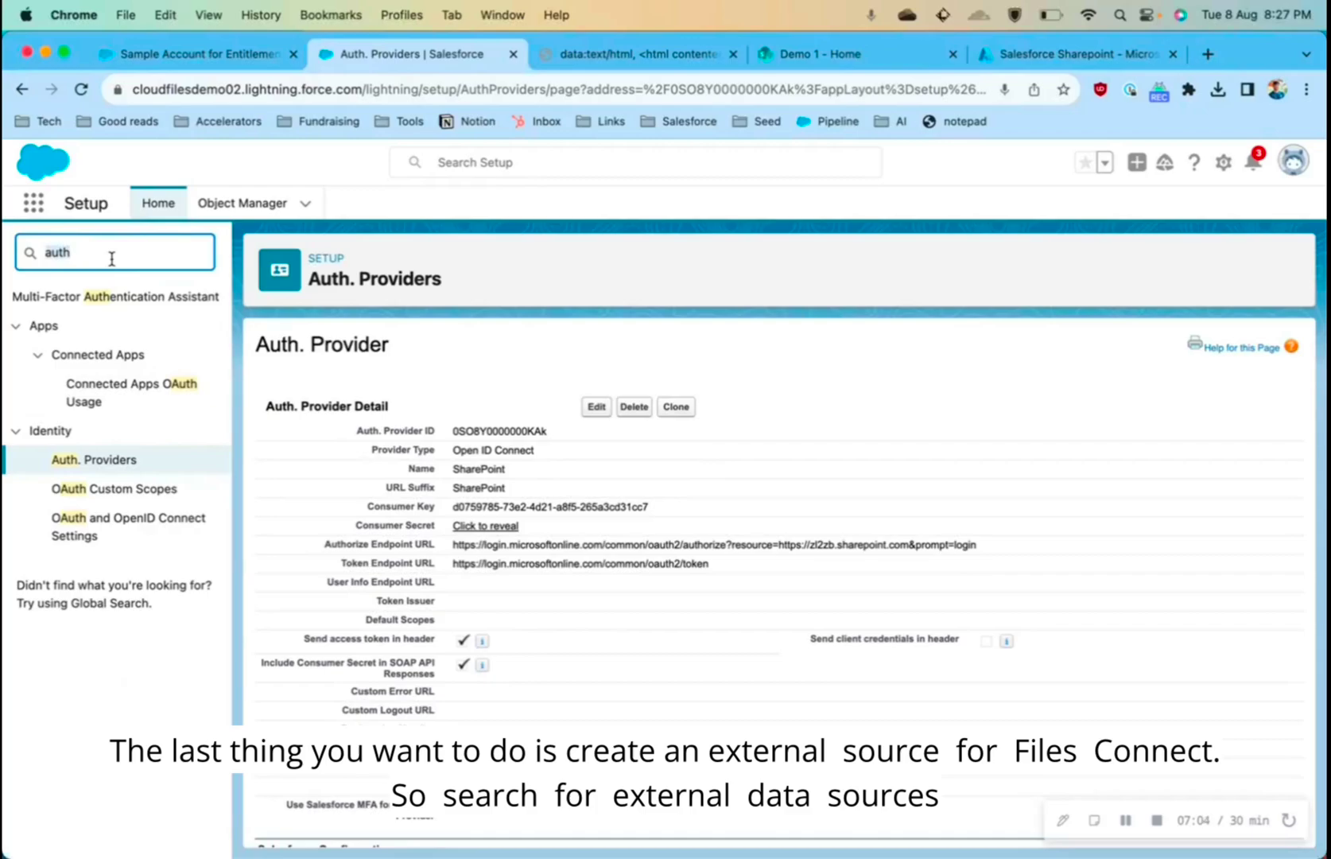
type("exter")
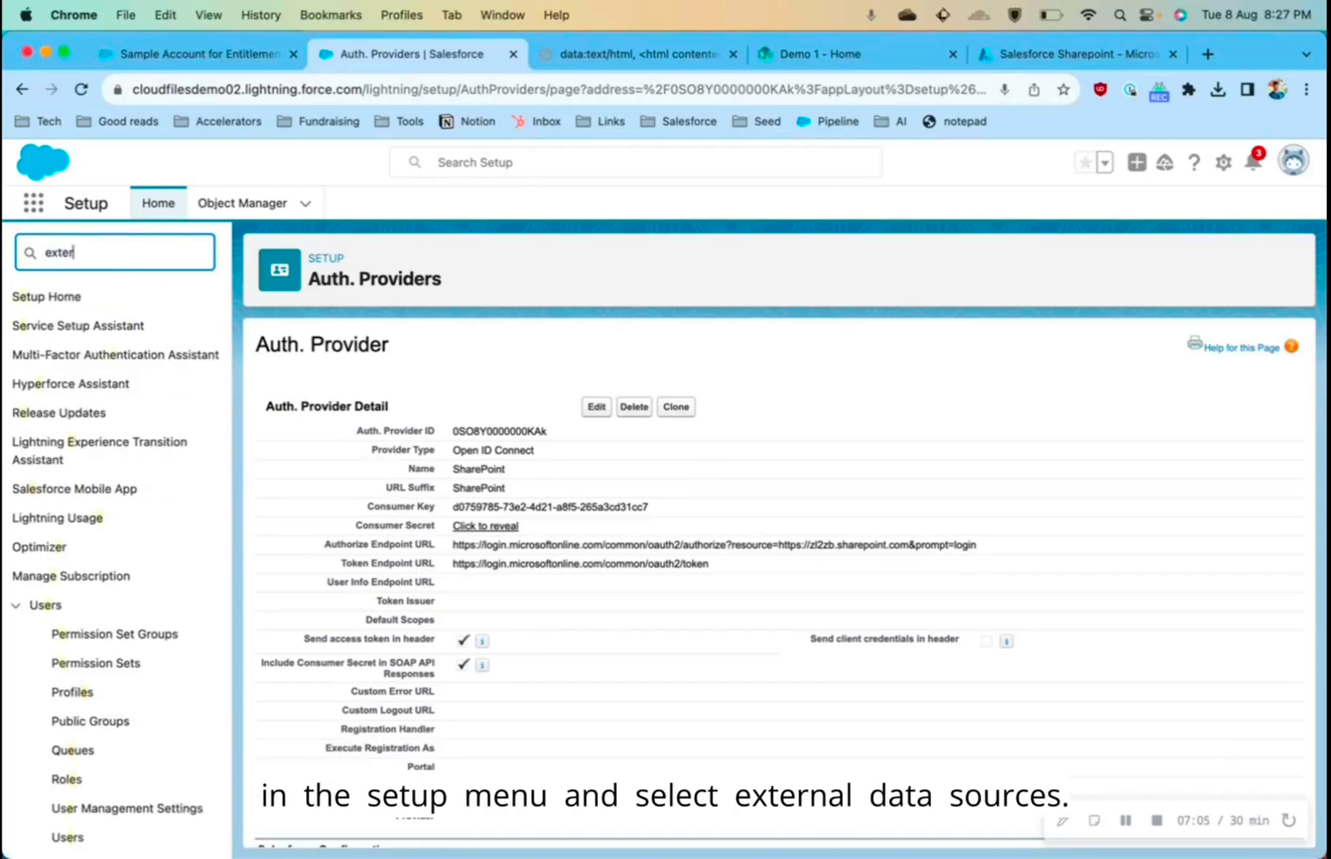
type("nal s")
key("BackSpace")
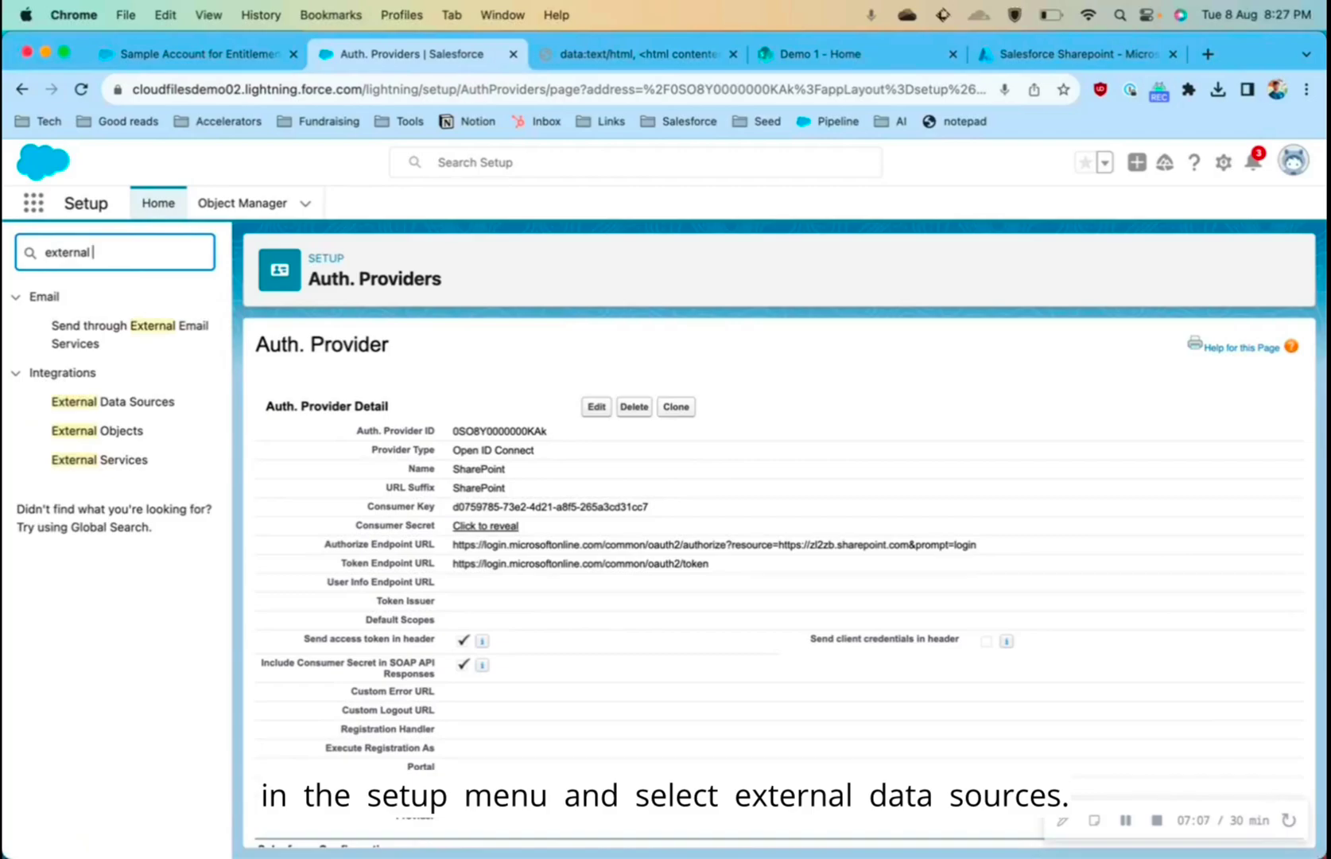
left_click(130, 408)
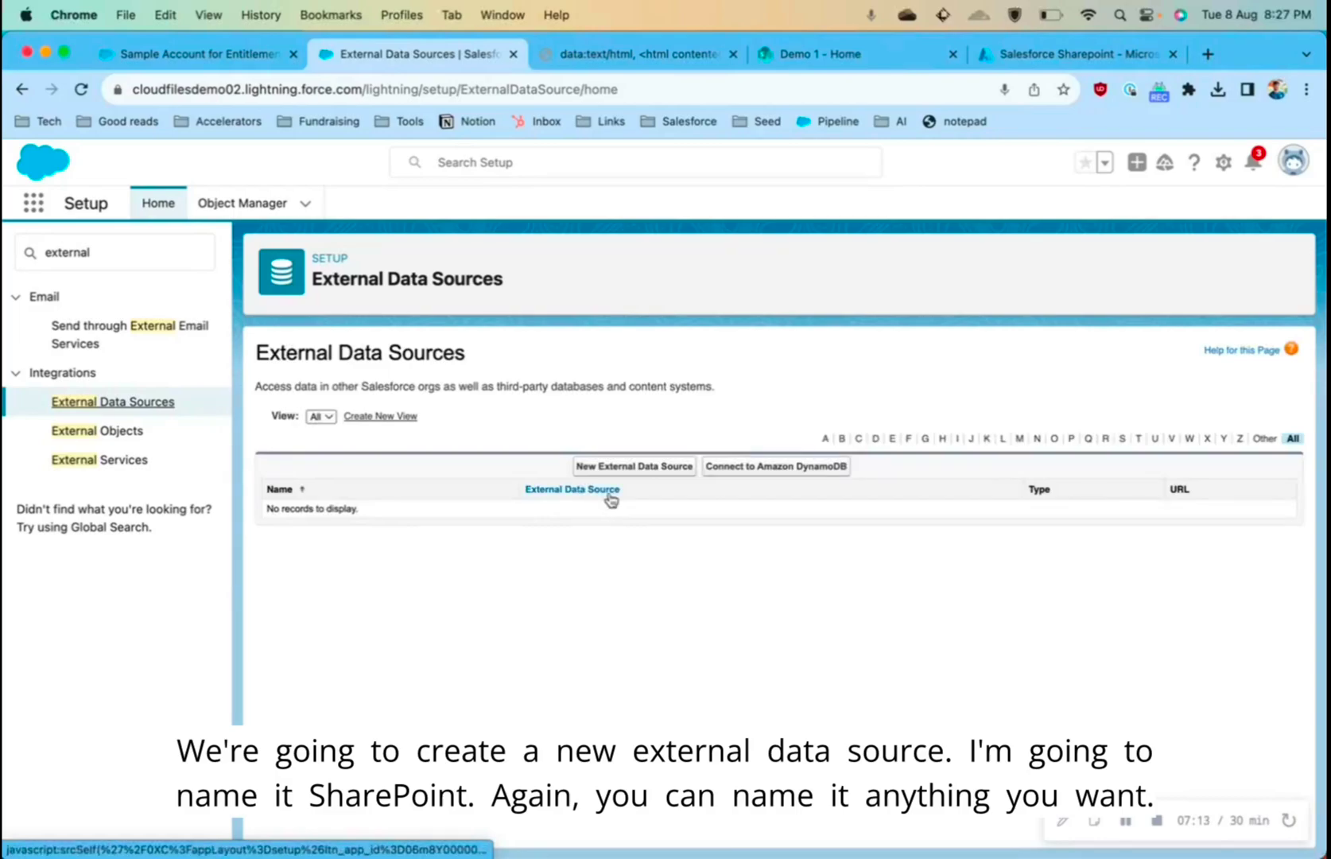
left_click(636, 468)
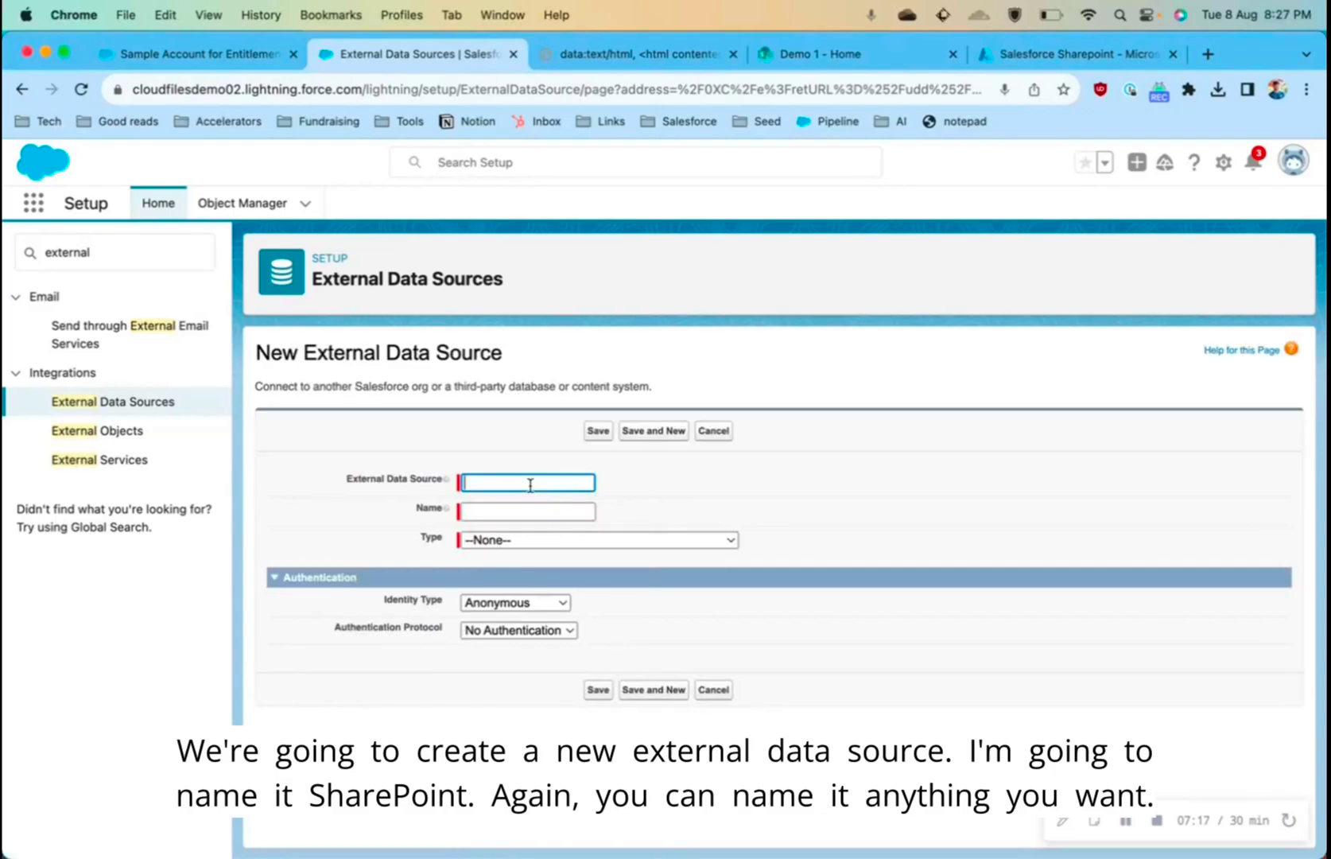
Name the external data source sharepoint and set its type to Files Connect: Microsoft SharePoint Online.
type("sharepoi")
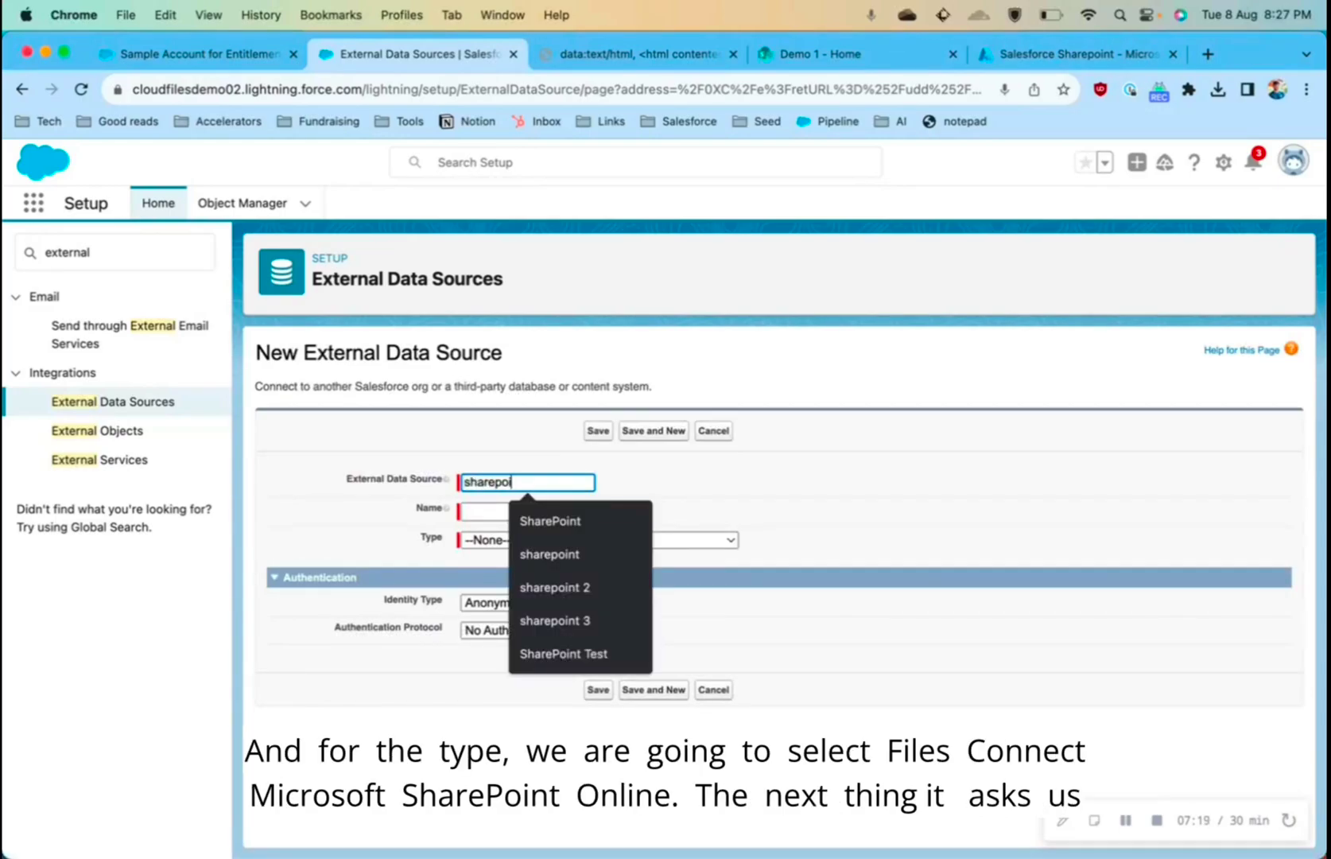
type("nt")
key("Tab")
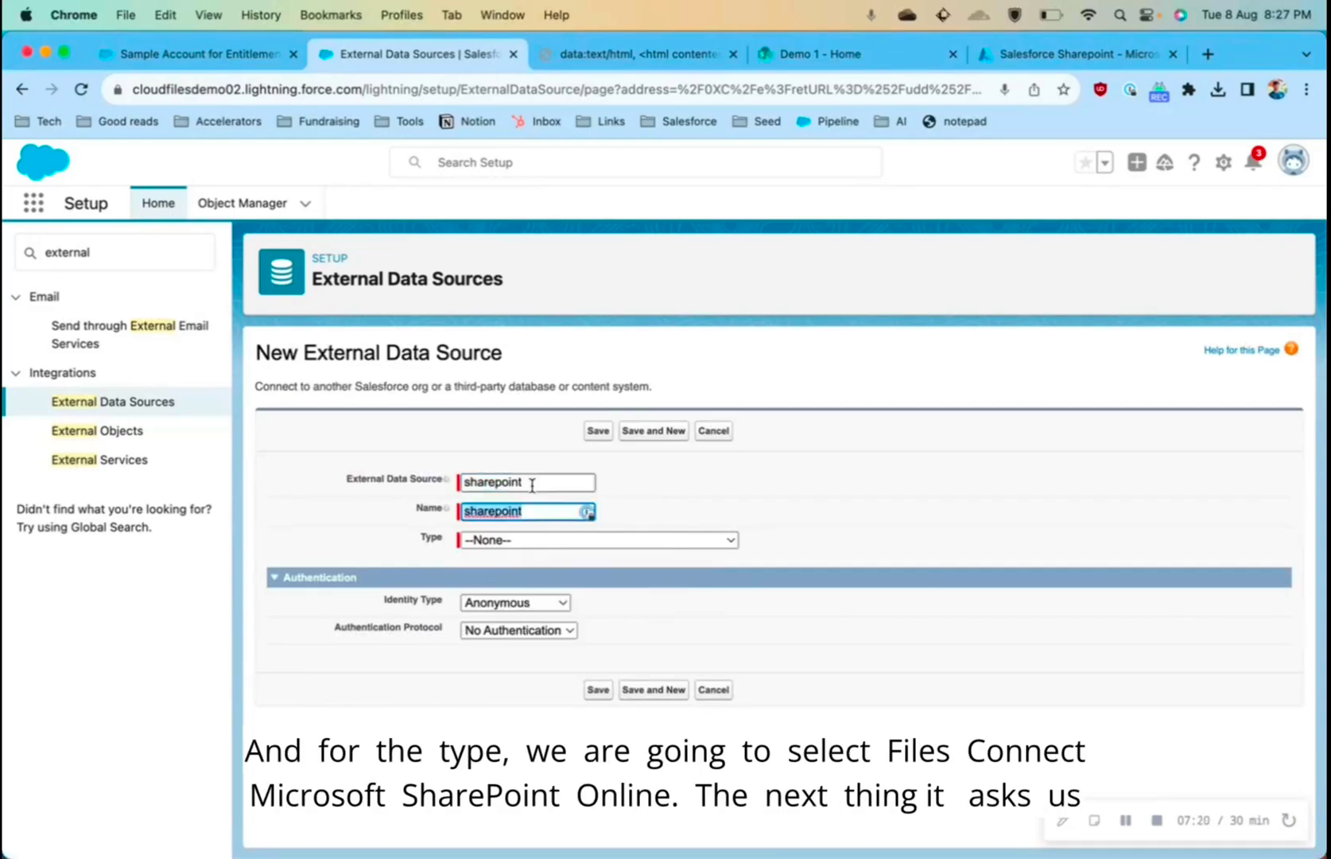
left_click(672, 540)
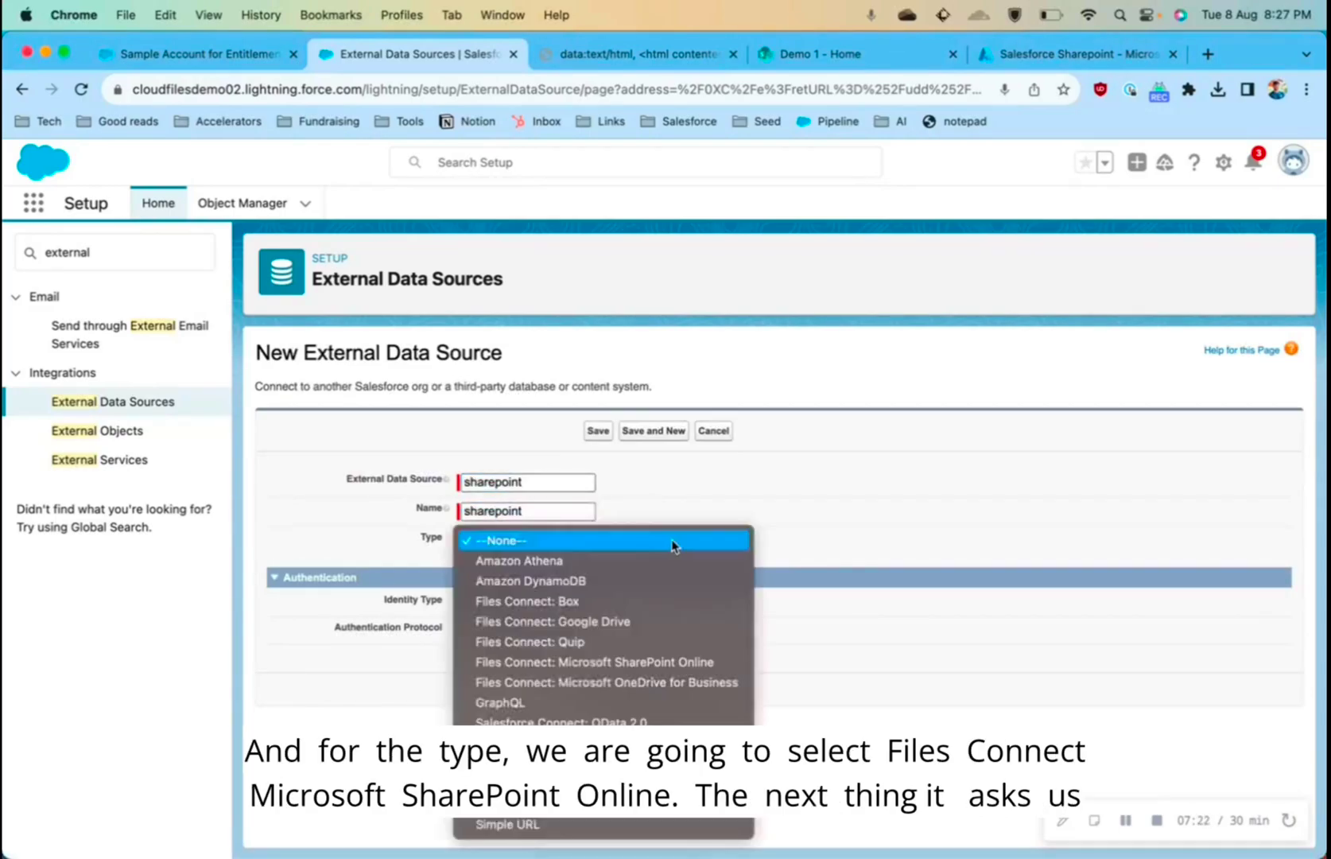
left_click(630, 667)
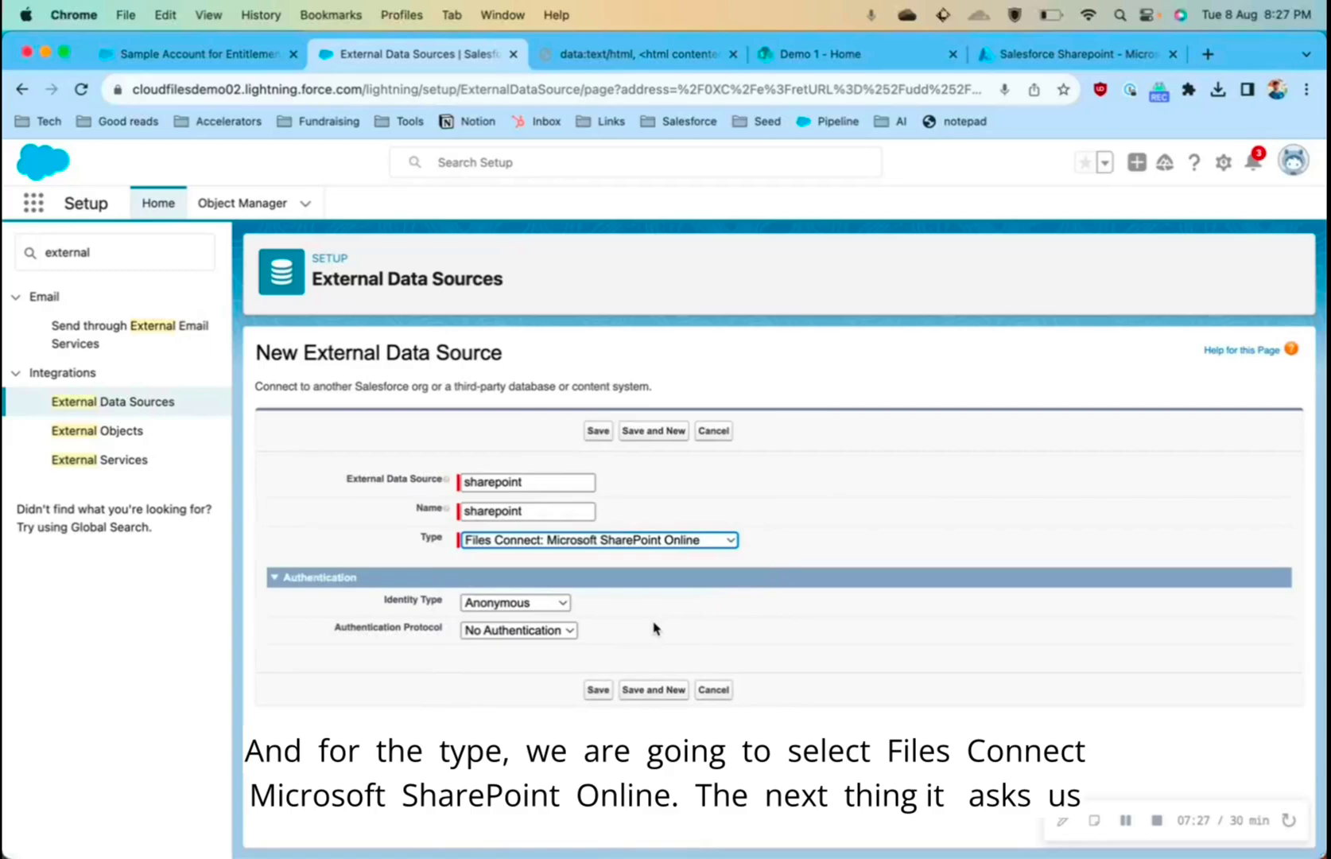
Copy the Demo 1 SharePoint site's address into the data source's Site URL and set Identity Type to Named Principal.
scroll(835, 549, "down", 2)
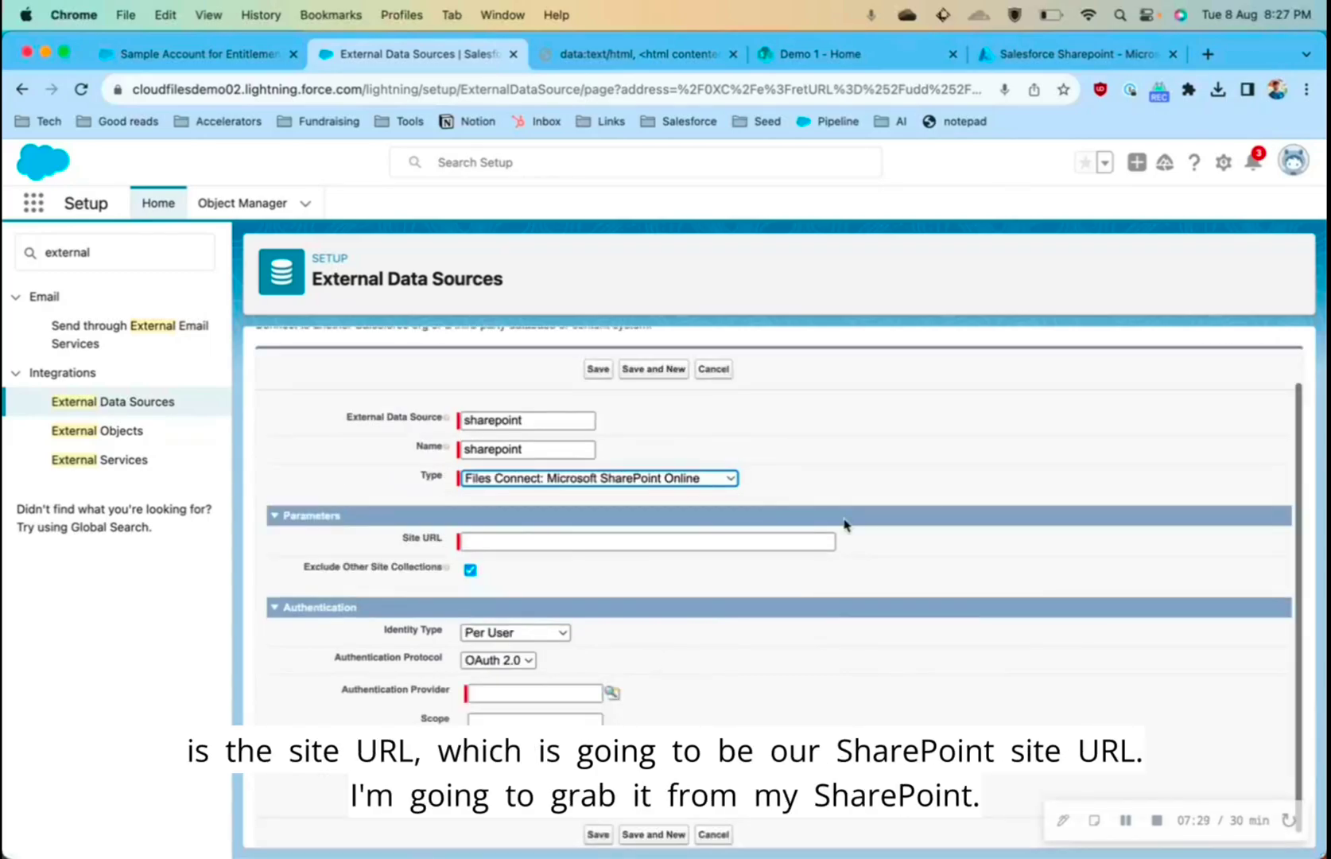
scroll(604, 542, "down", 1)
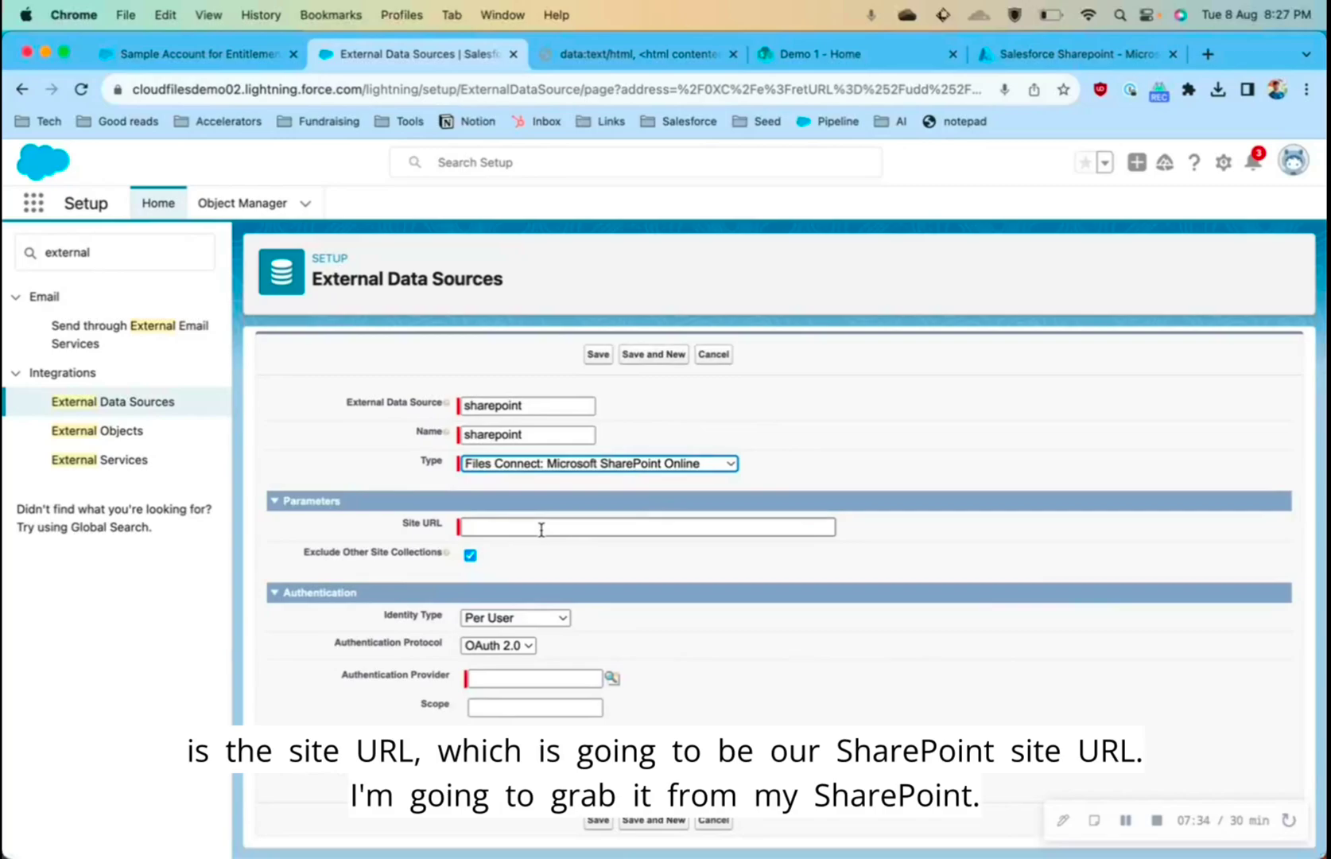
left_click(809, 51)
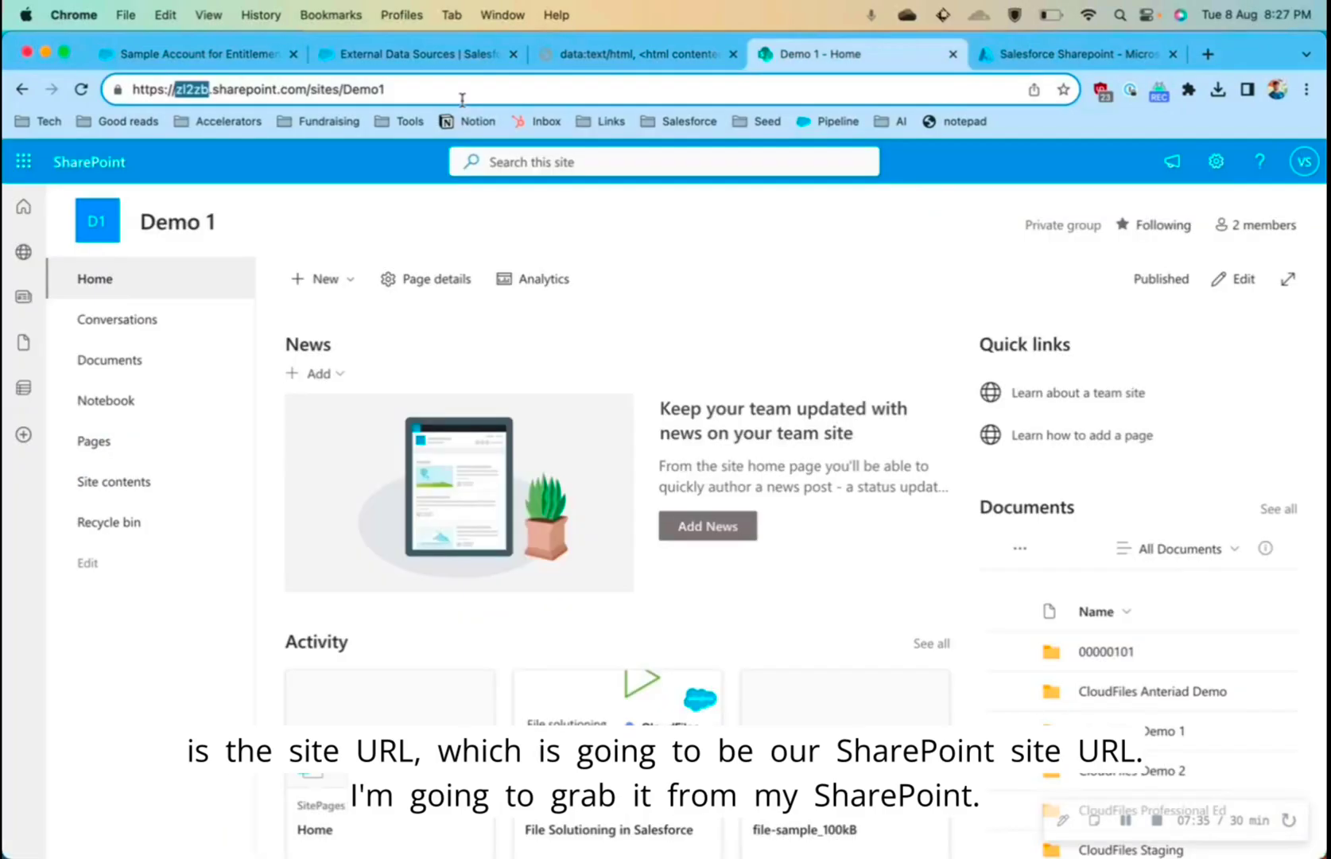
key("super+a")
key("super+c")
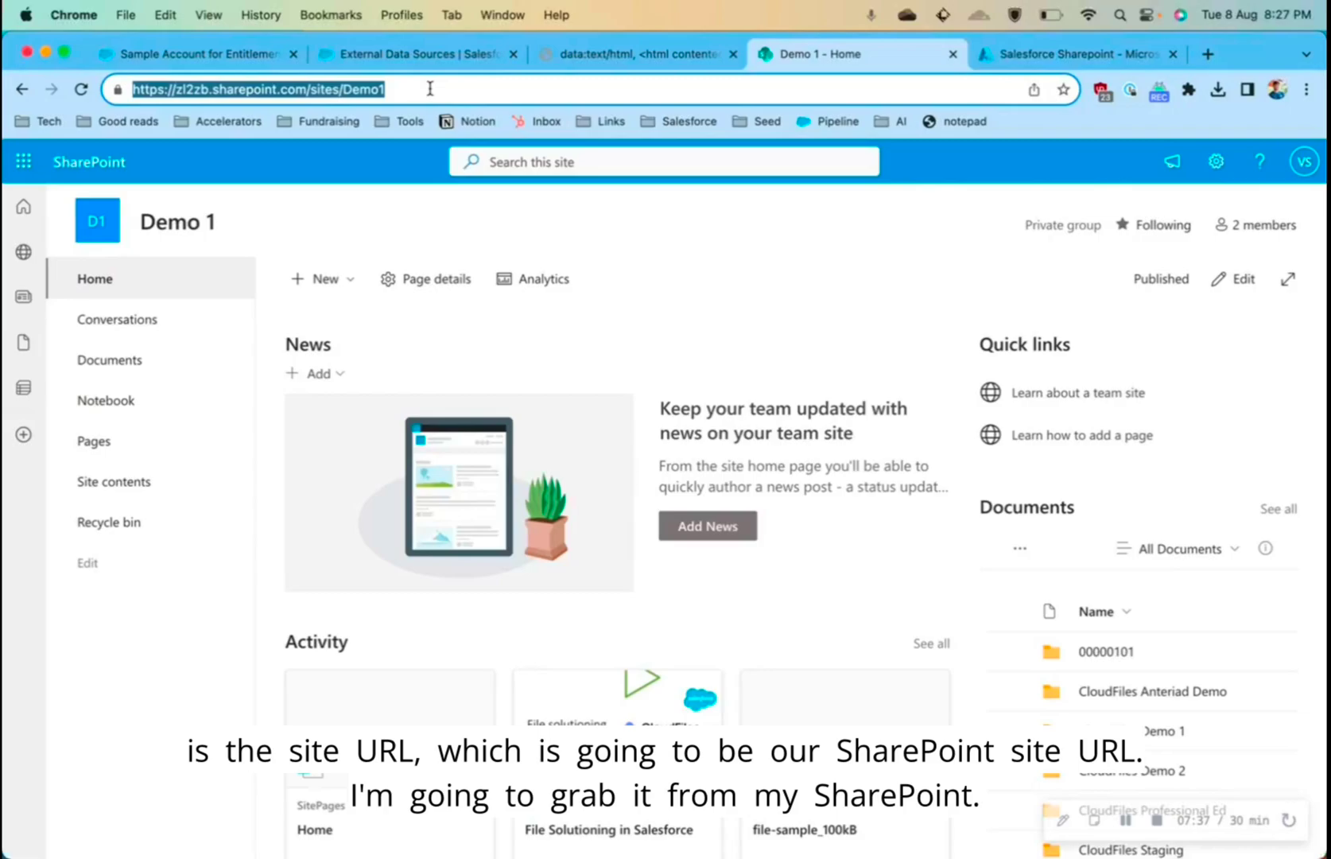
left_click(390, 55)
left_click(567, 523)
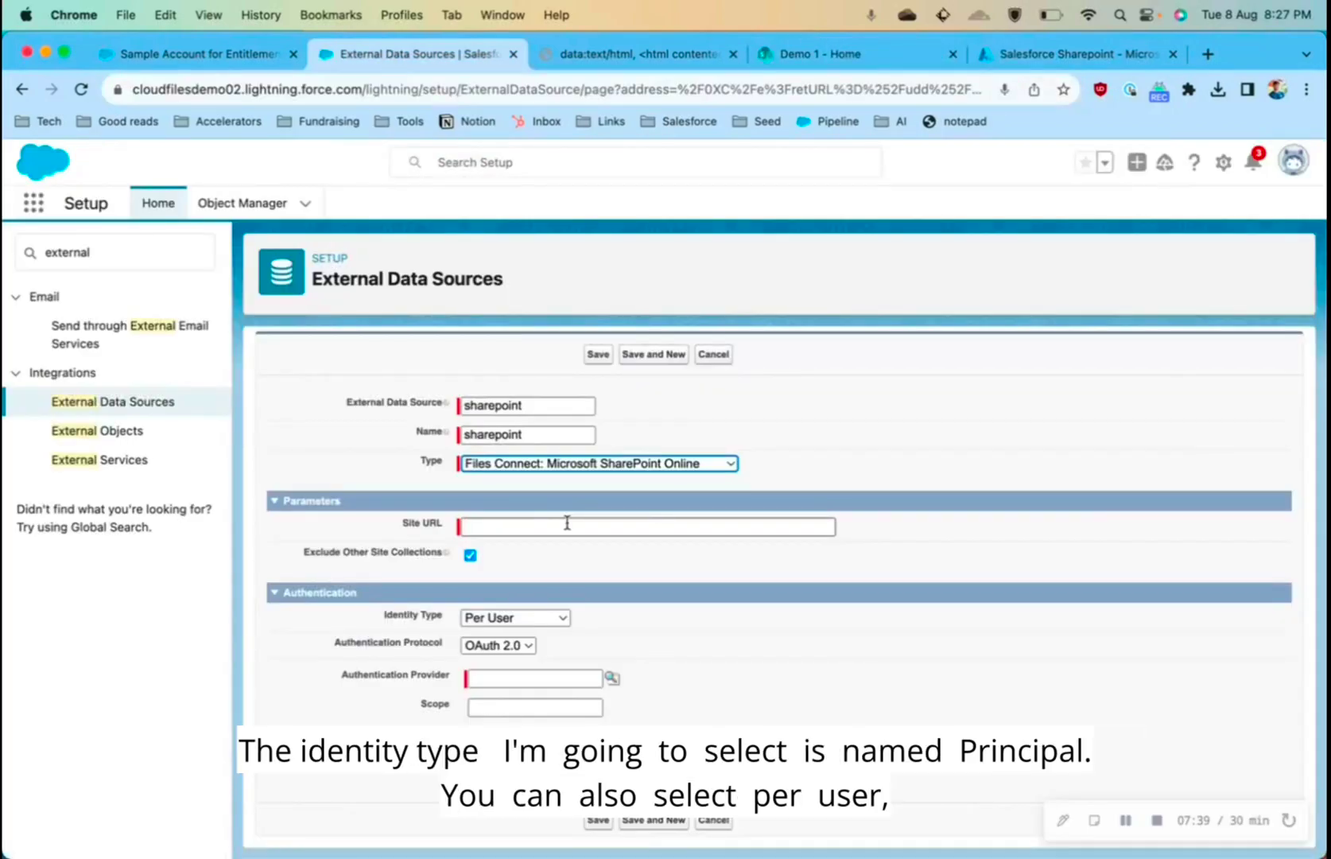
key("super+v")
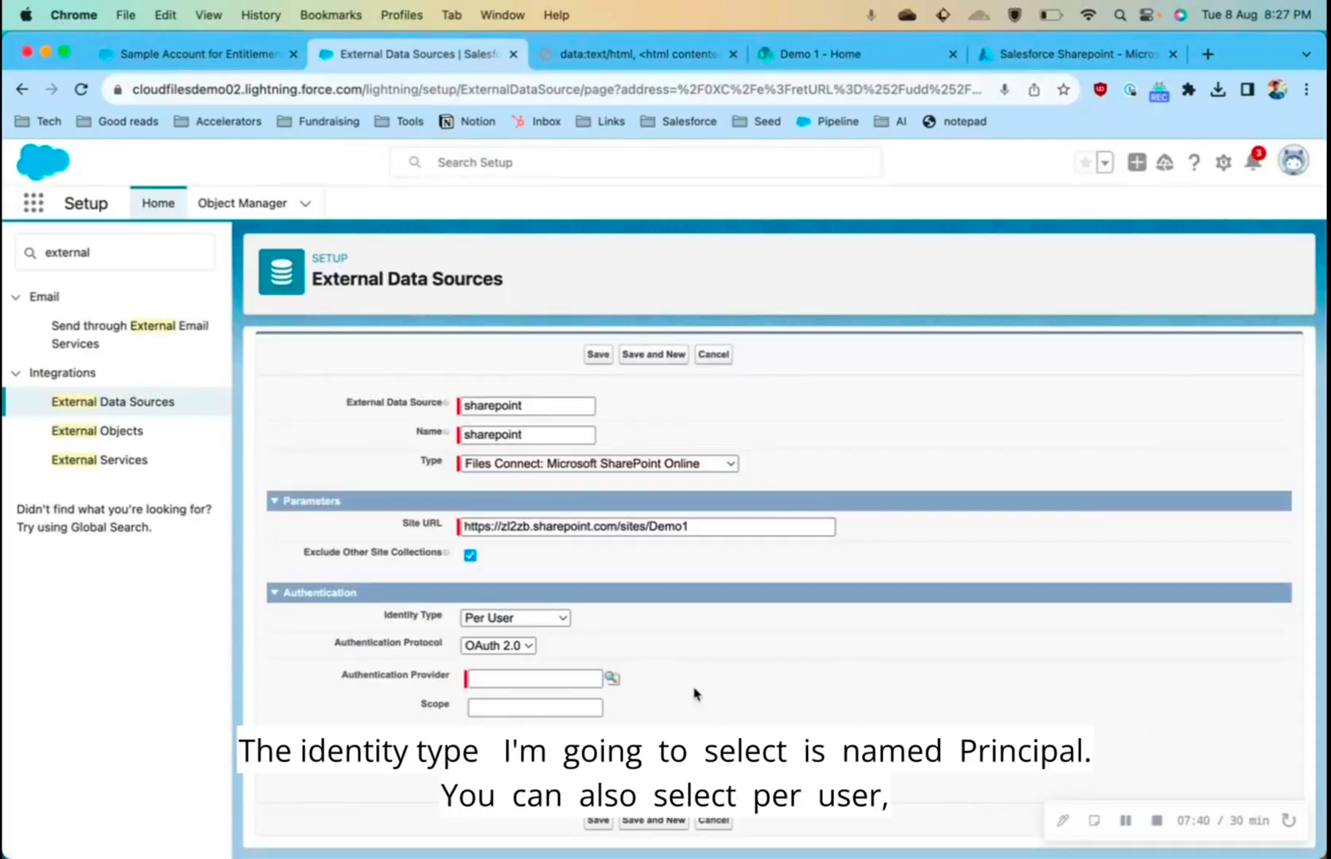
left_click(552, 622)
left_click(551, 640)
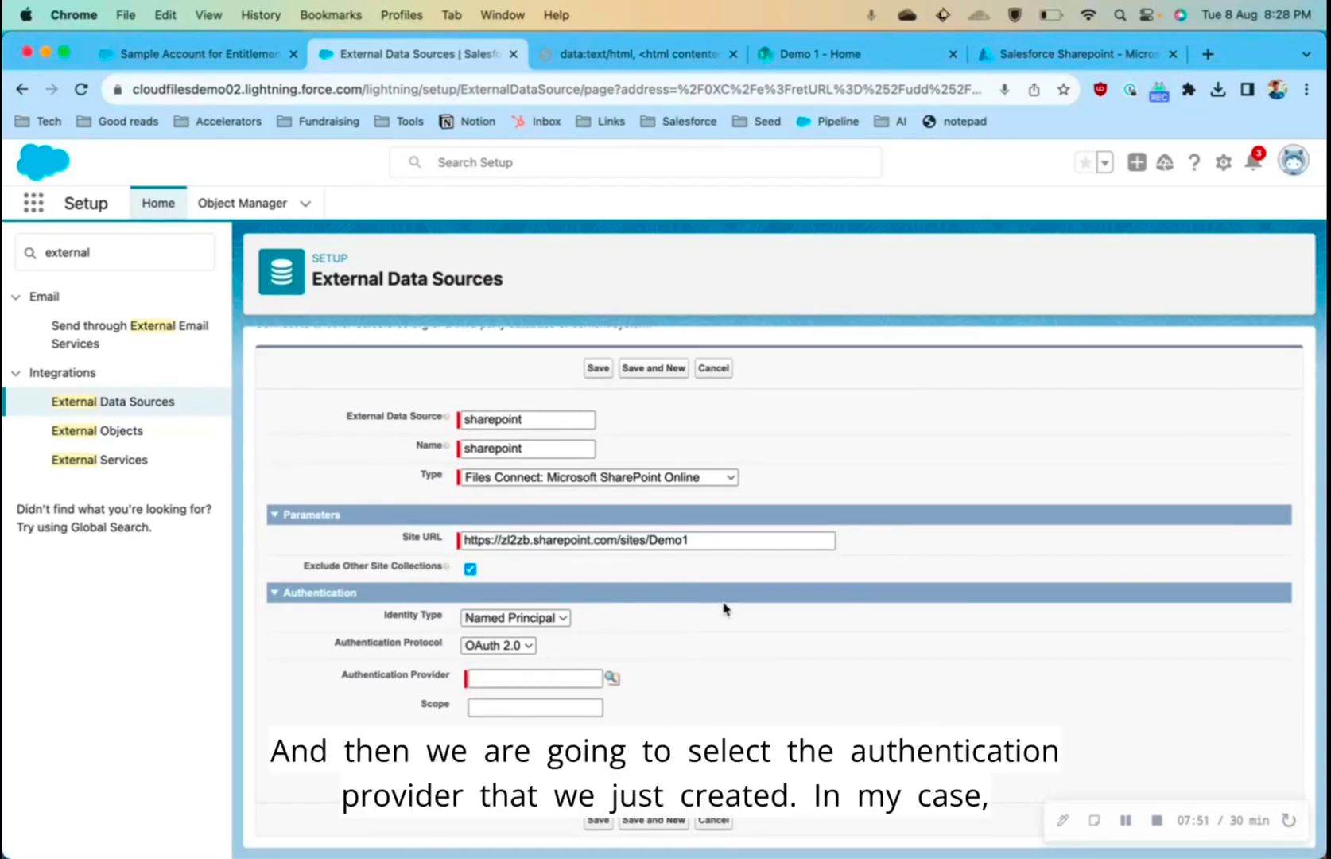
Choose SharePoint as the Authentication Provider and save the data source with Start Authentication Flow on Save enabled.
left_click(612, 677)
left_click_drag(629, 386, 630, 384)
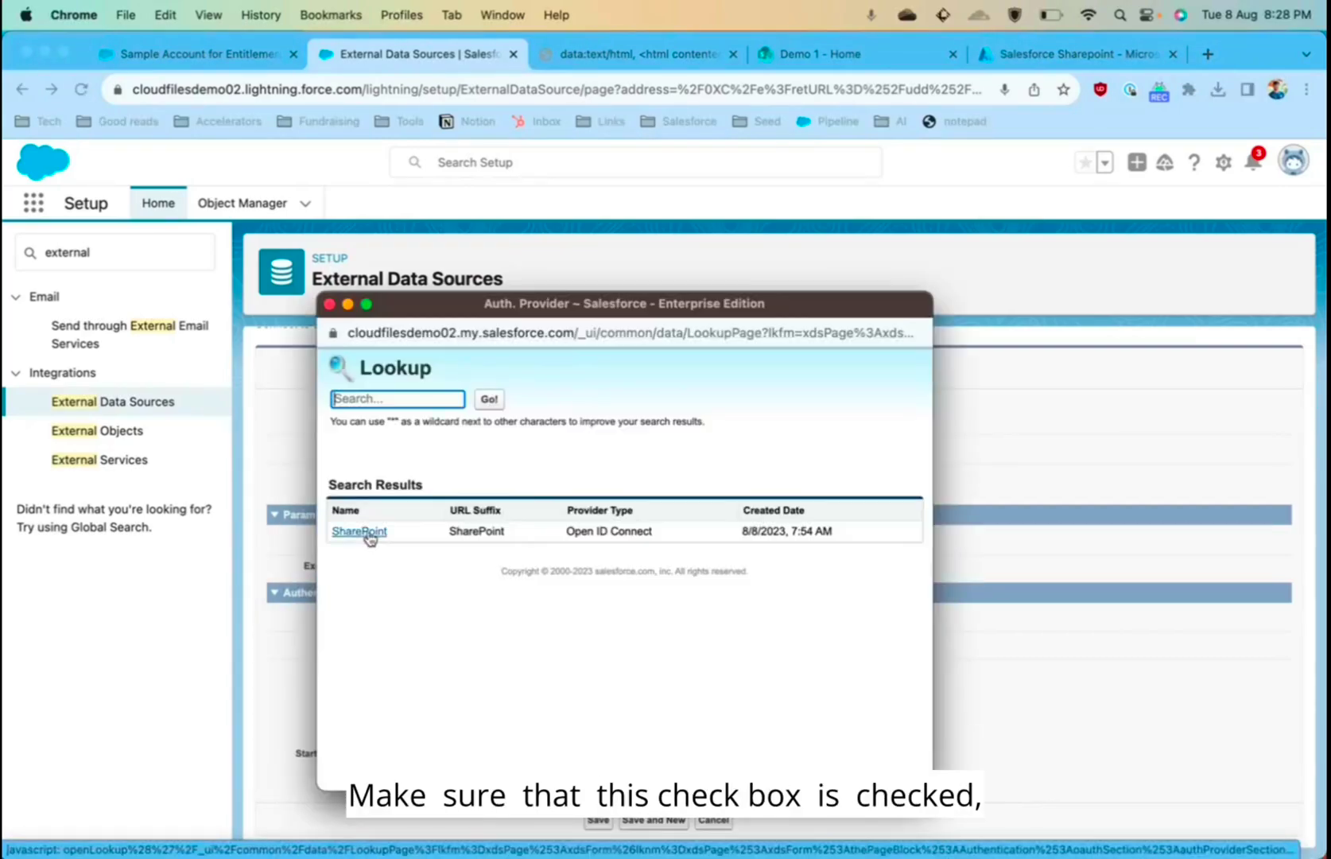
left_click(364, 532)
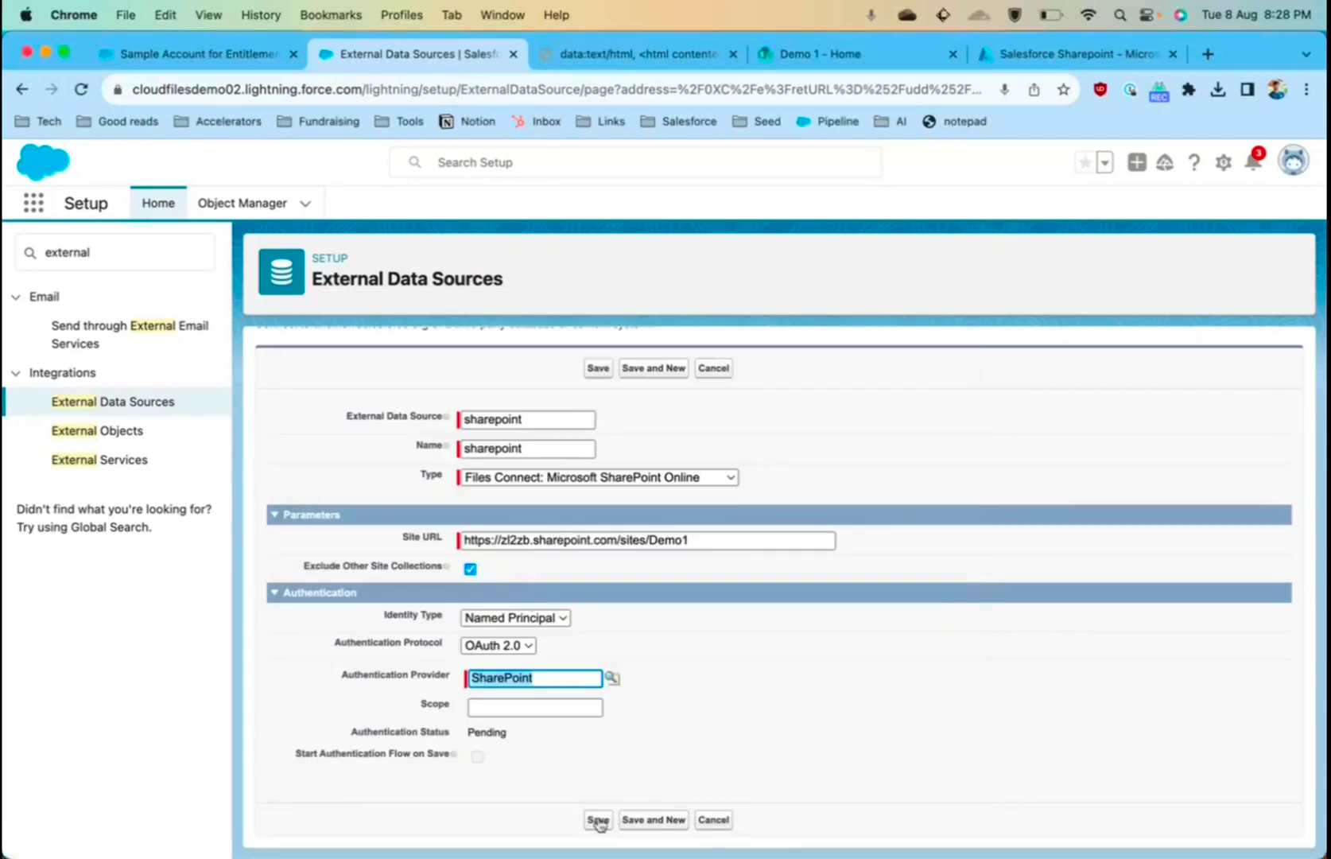
left_click(477, 756)
left_click(598, 820)
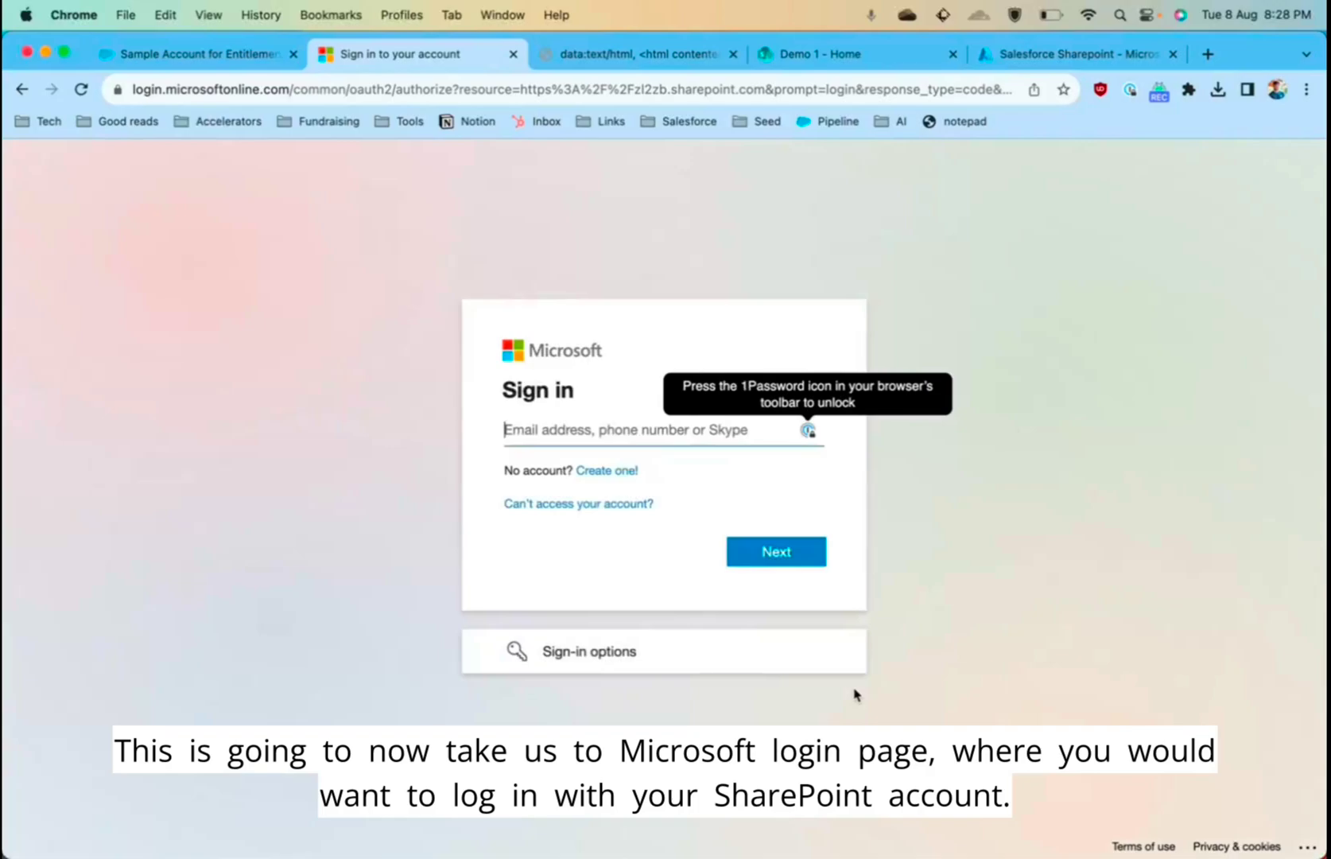
Sign in to Microsoft with the saved Microsoft 365 Demo e-mail, password and verification code, and accept the requested permissions.
left_click(1126, 91)
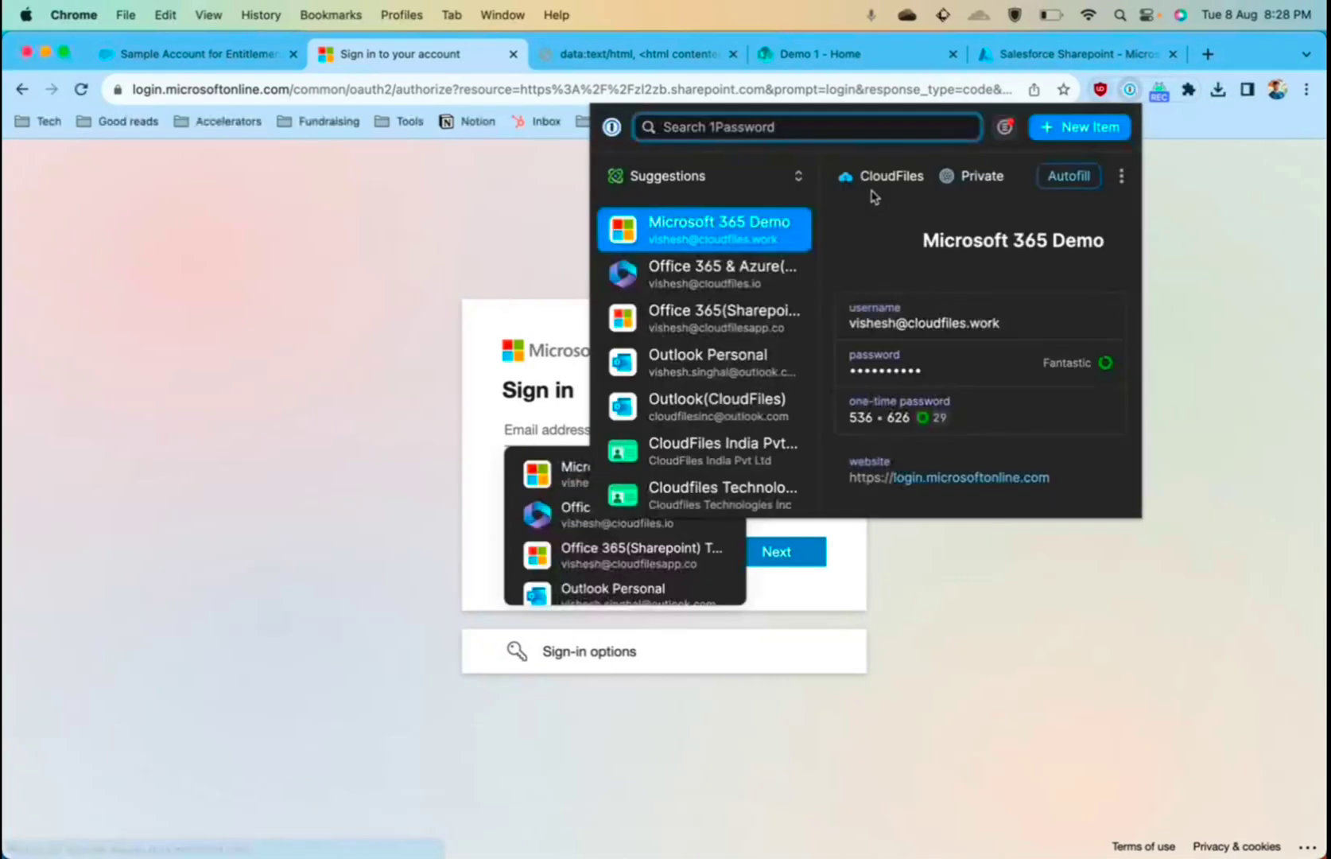
left_click(561, 475)
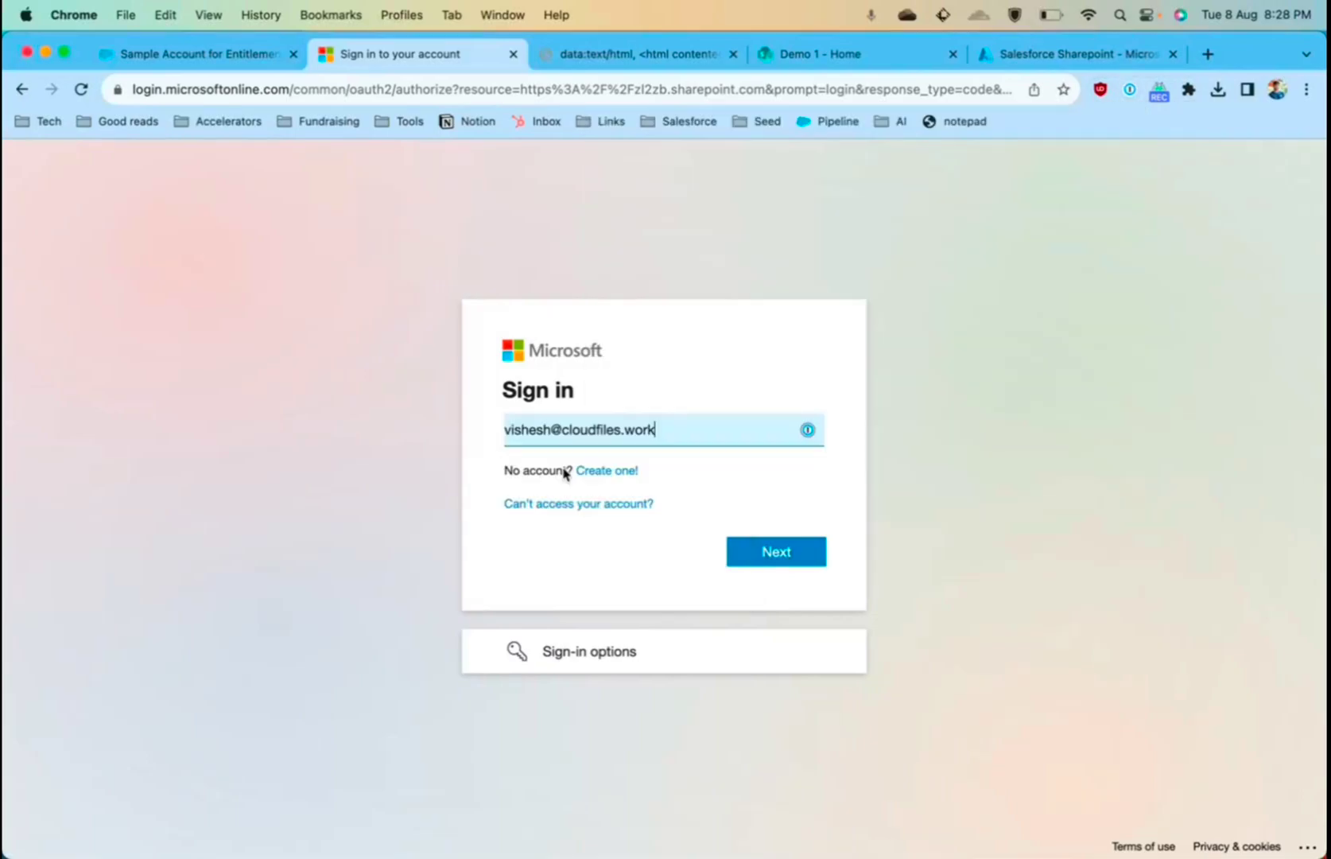
left_click(759, 552)
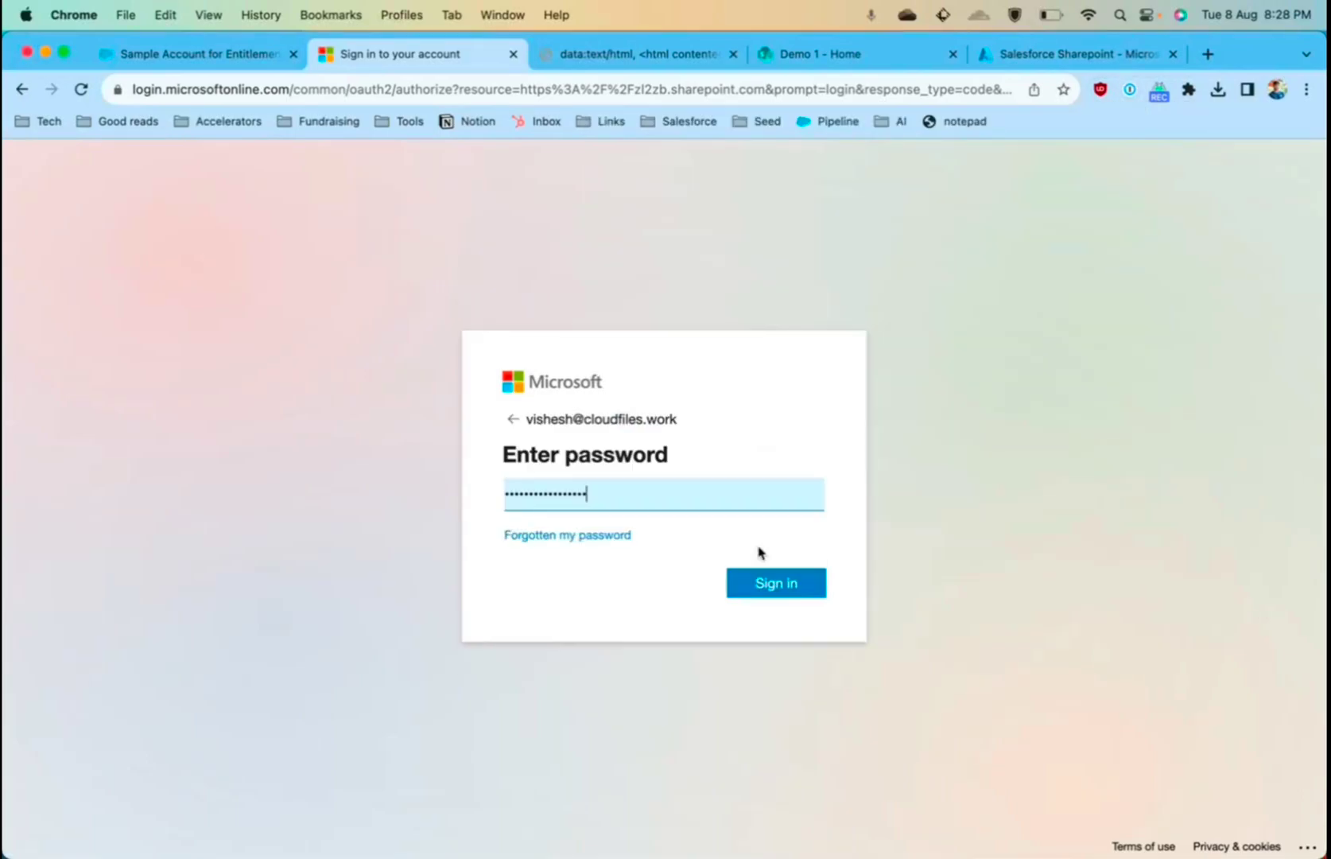
left_click(756, 581)
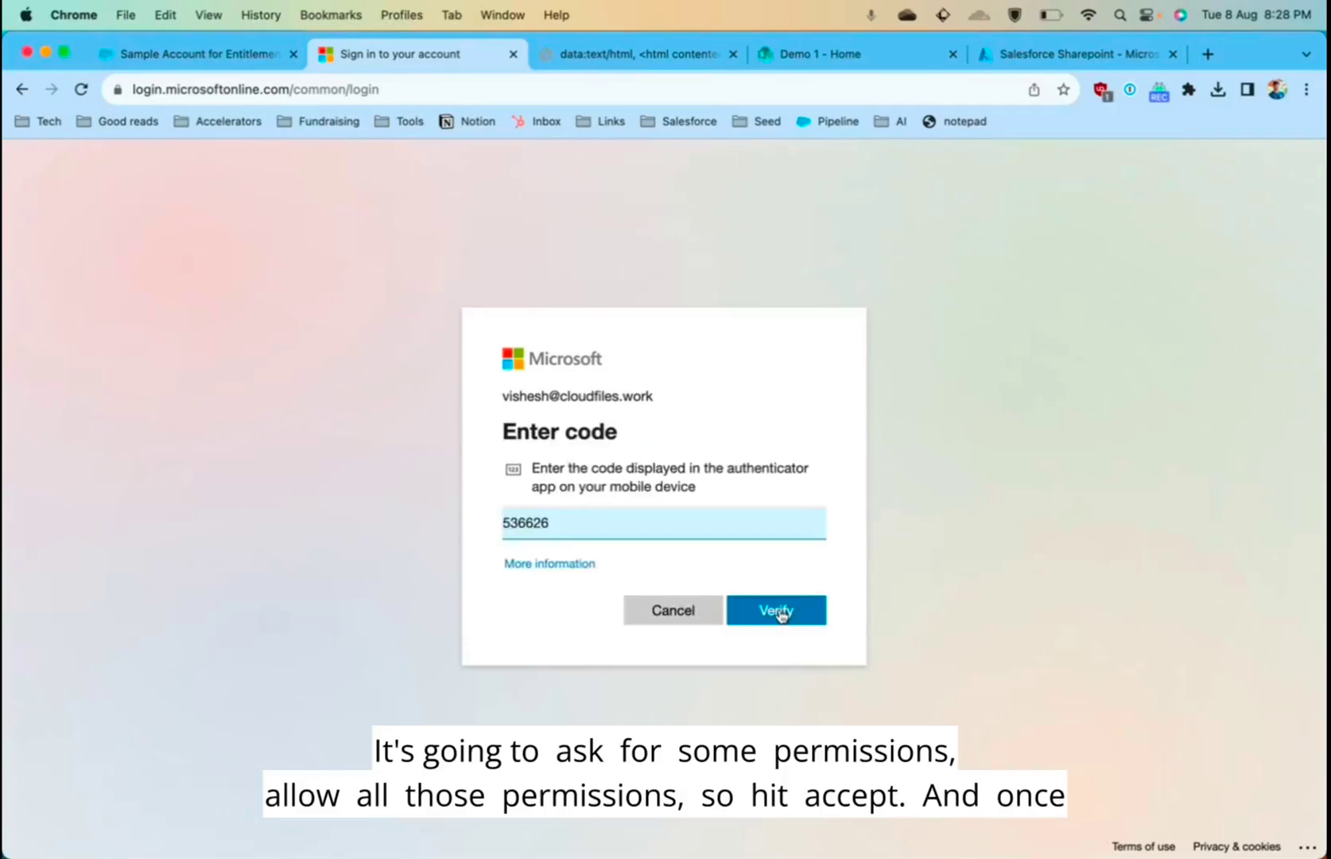
left_click(778, 611)
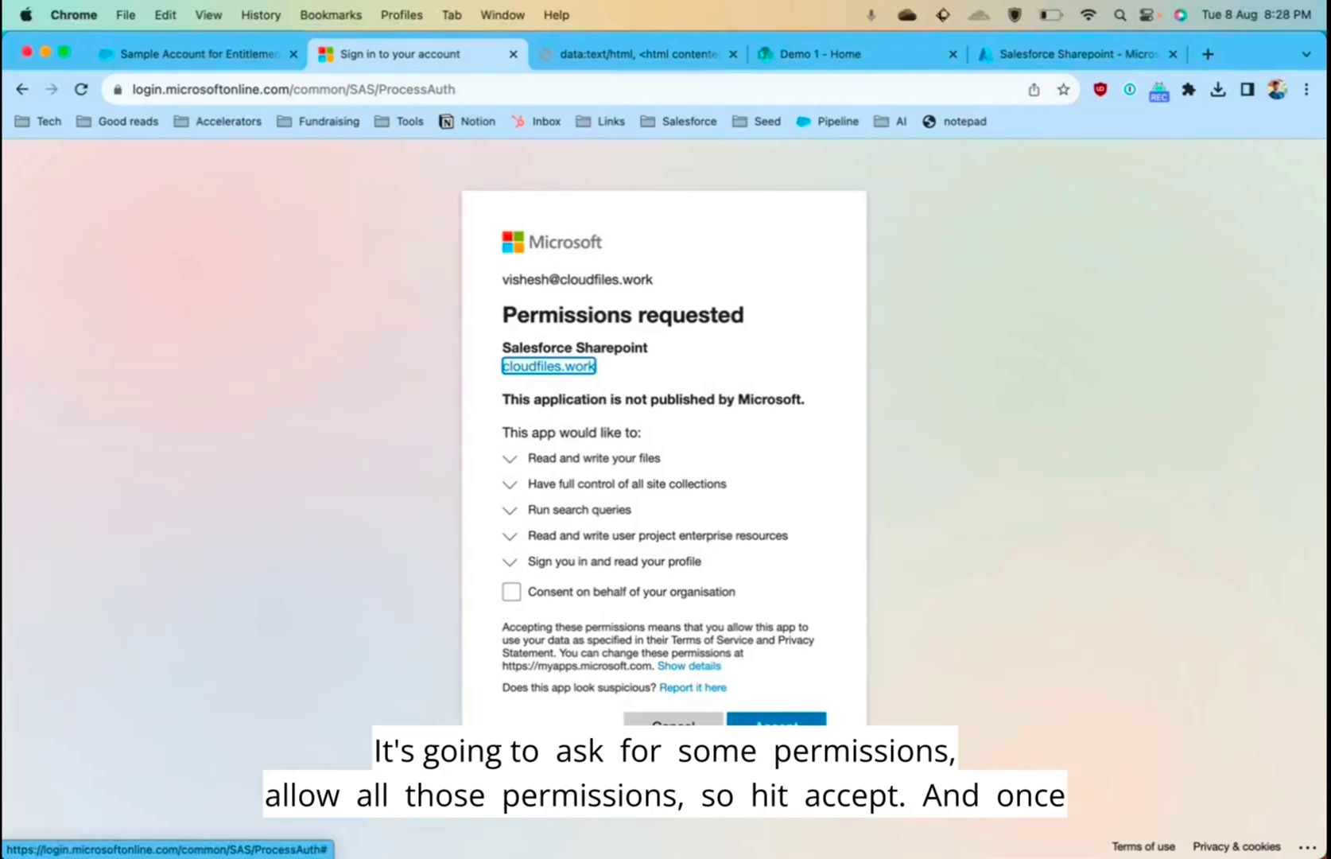
left_click(777, 719)
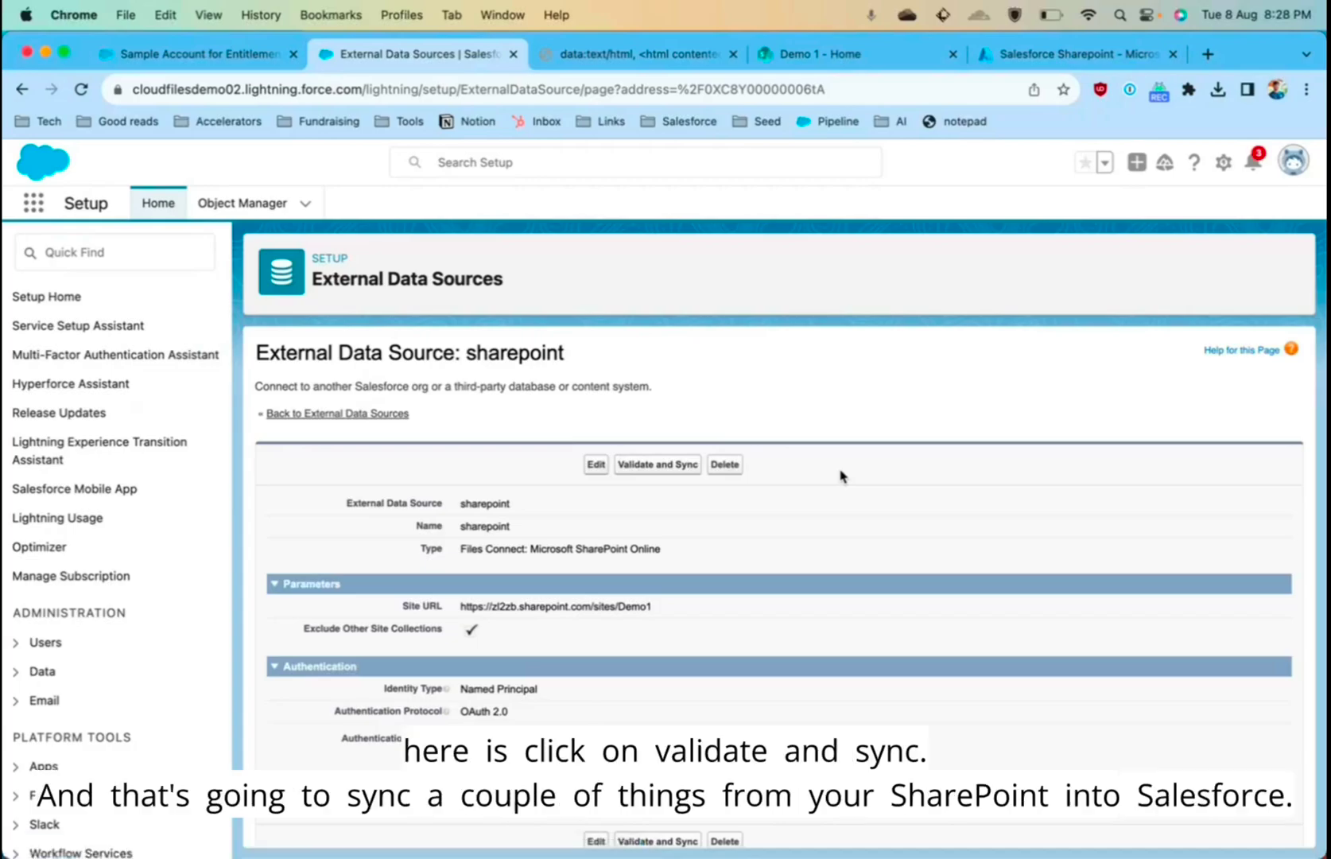
Validate the sharepoint external data source and select the items_sharepoint table for syncing.
scroll(841, 475, "down", 1)
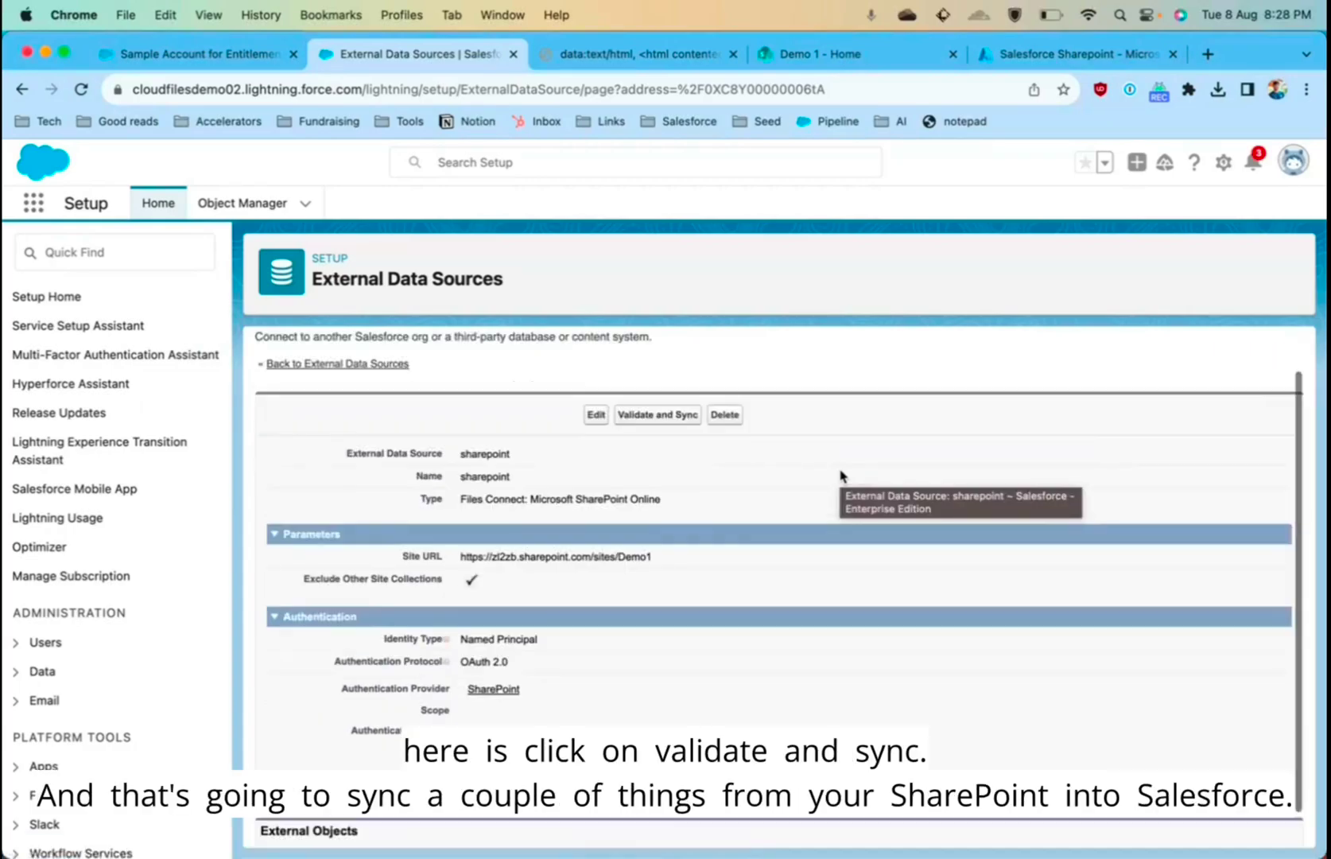
scroll(841, 475, "down", 1)
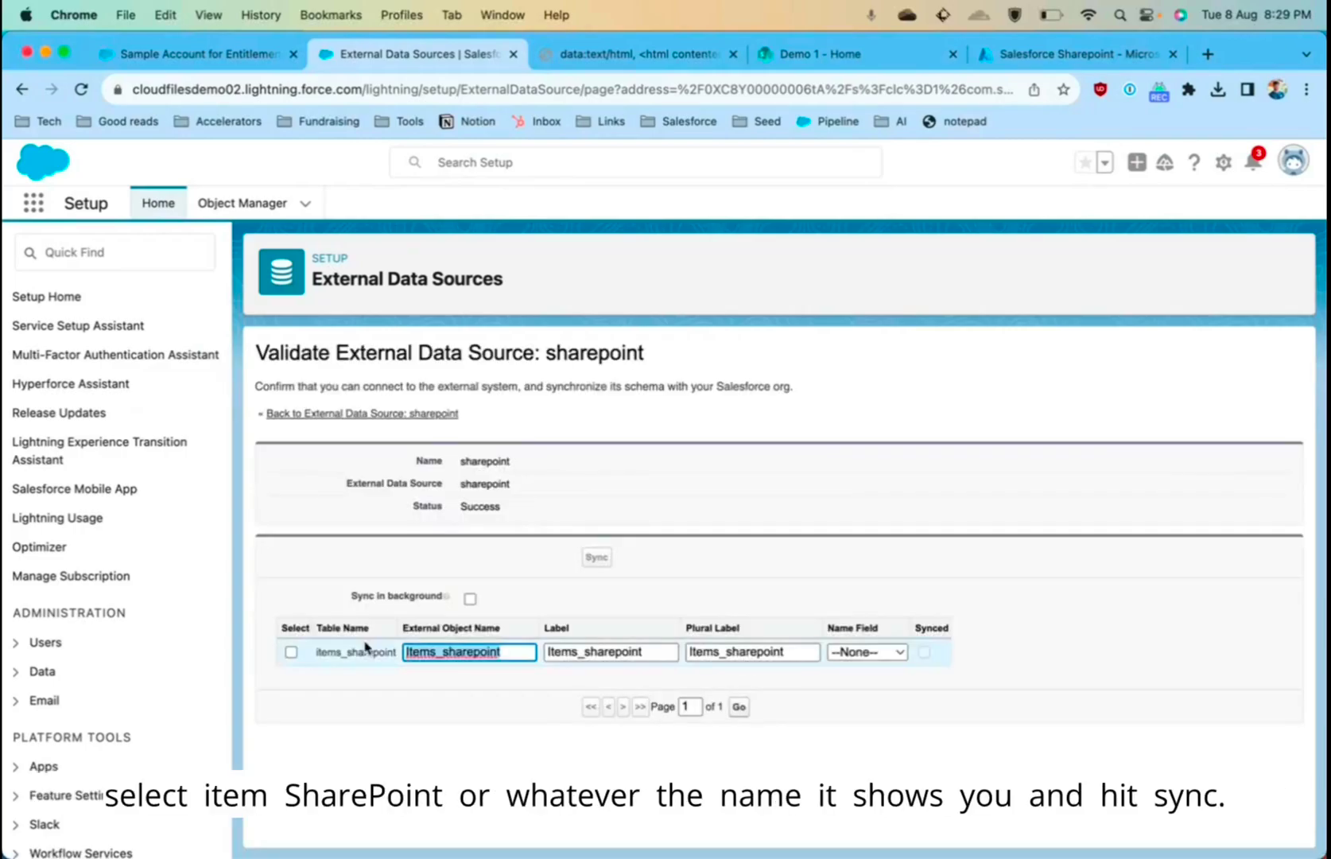
left_click(291, 652)
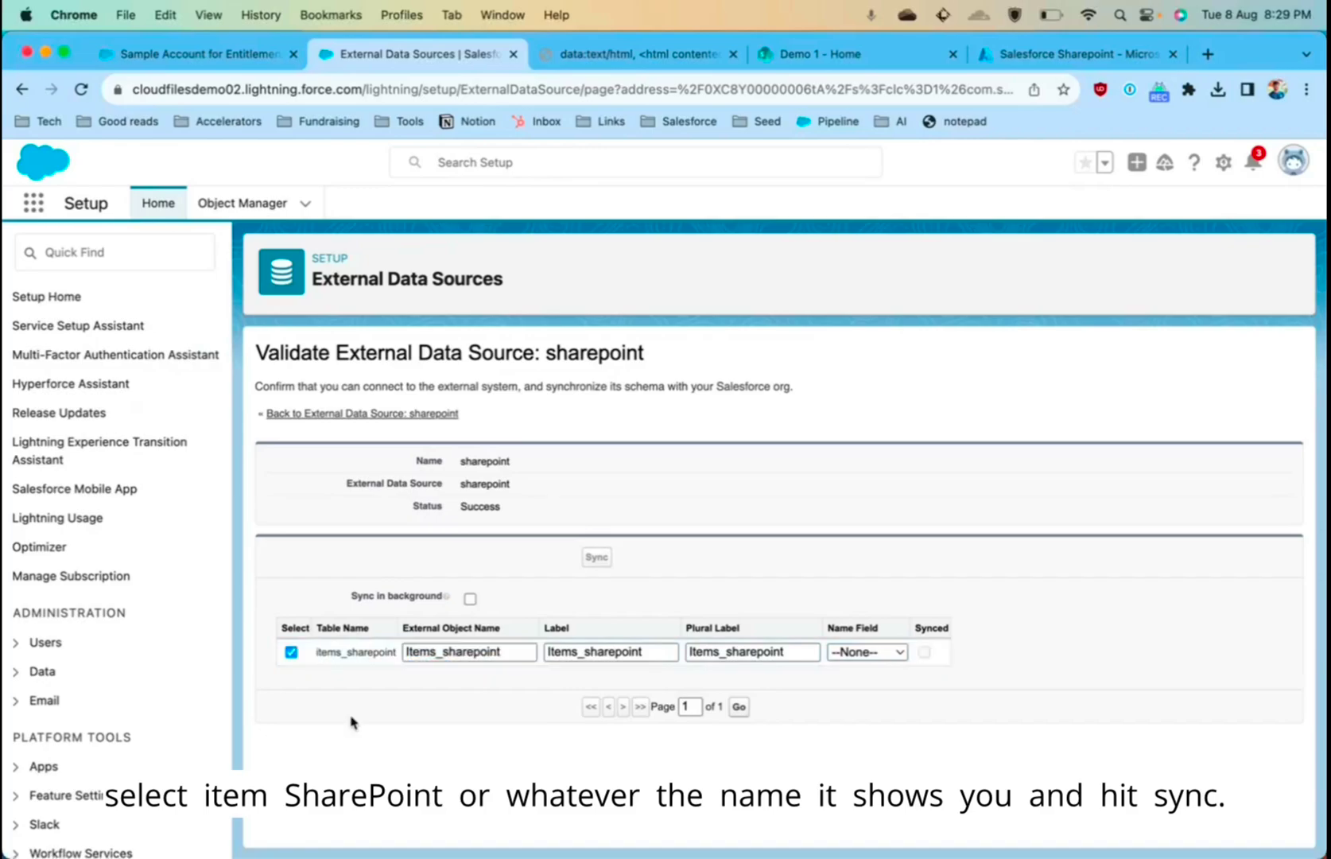
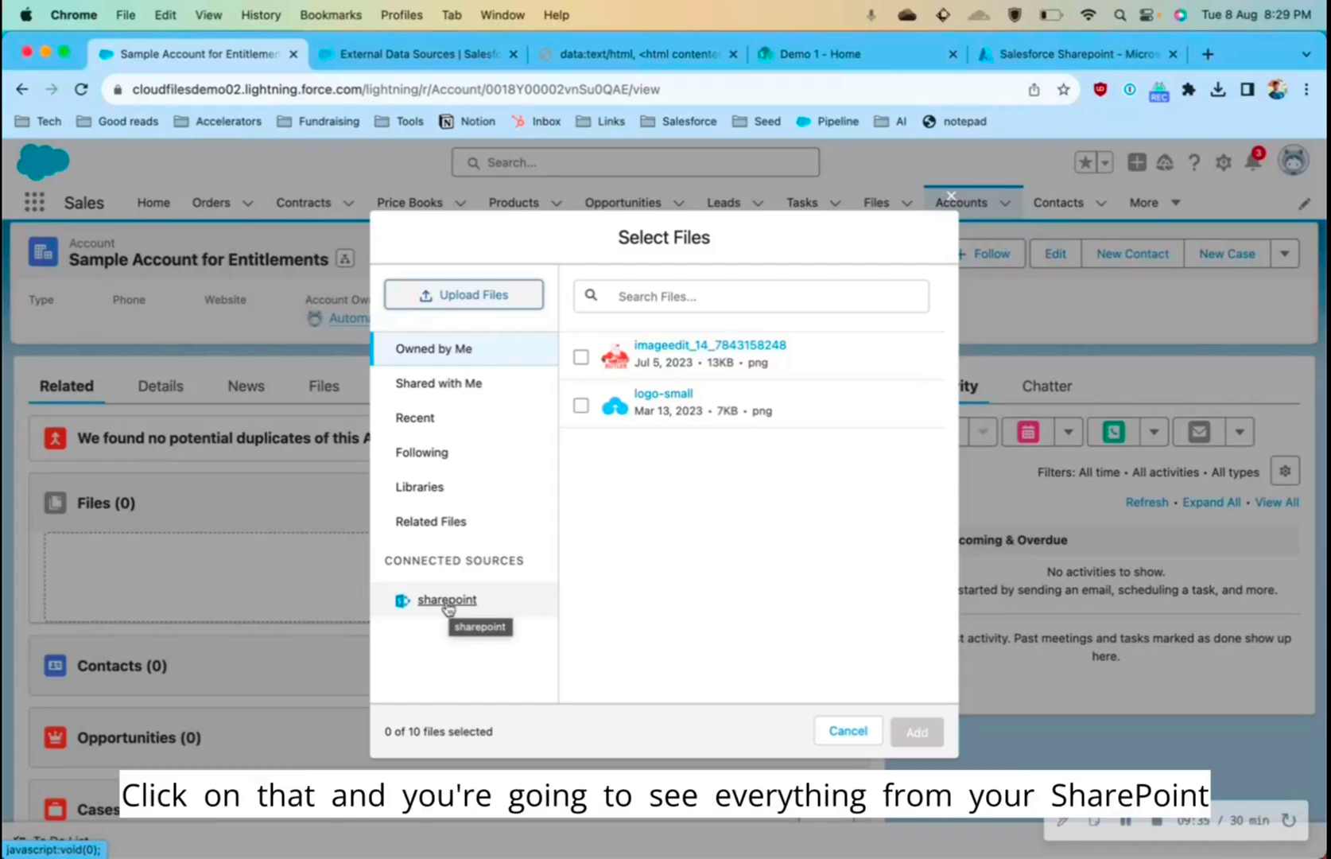
Search the connected sharepoint source for cloudfiles and add the first two CloudFiles PDFs to the Sample Account for Entitlements record.
left_click(447, 601)
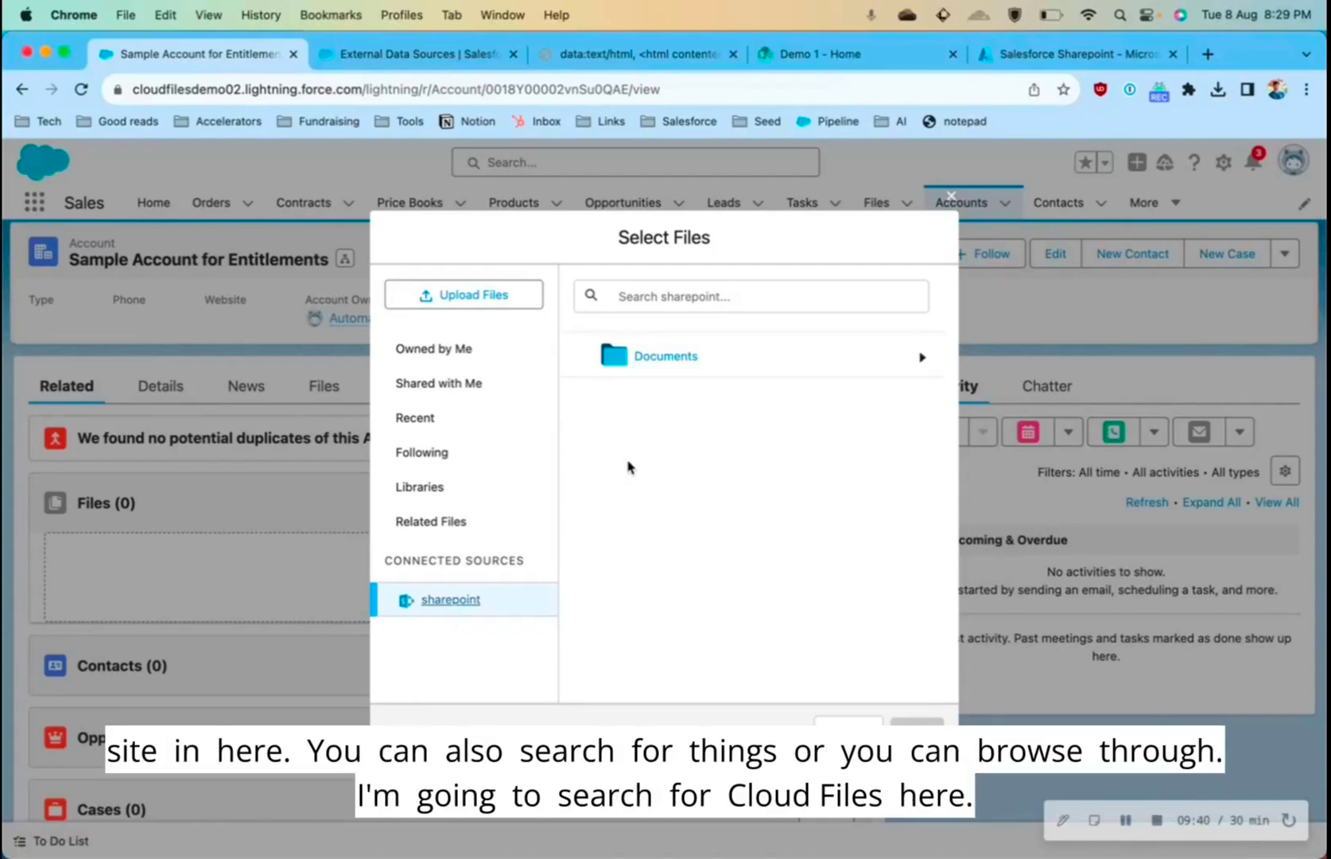
left_click(704, 362)
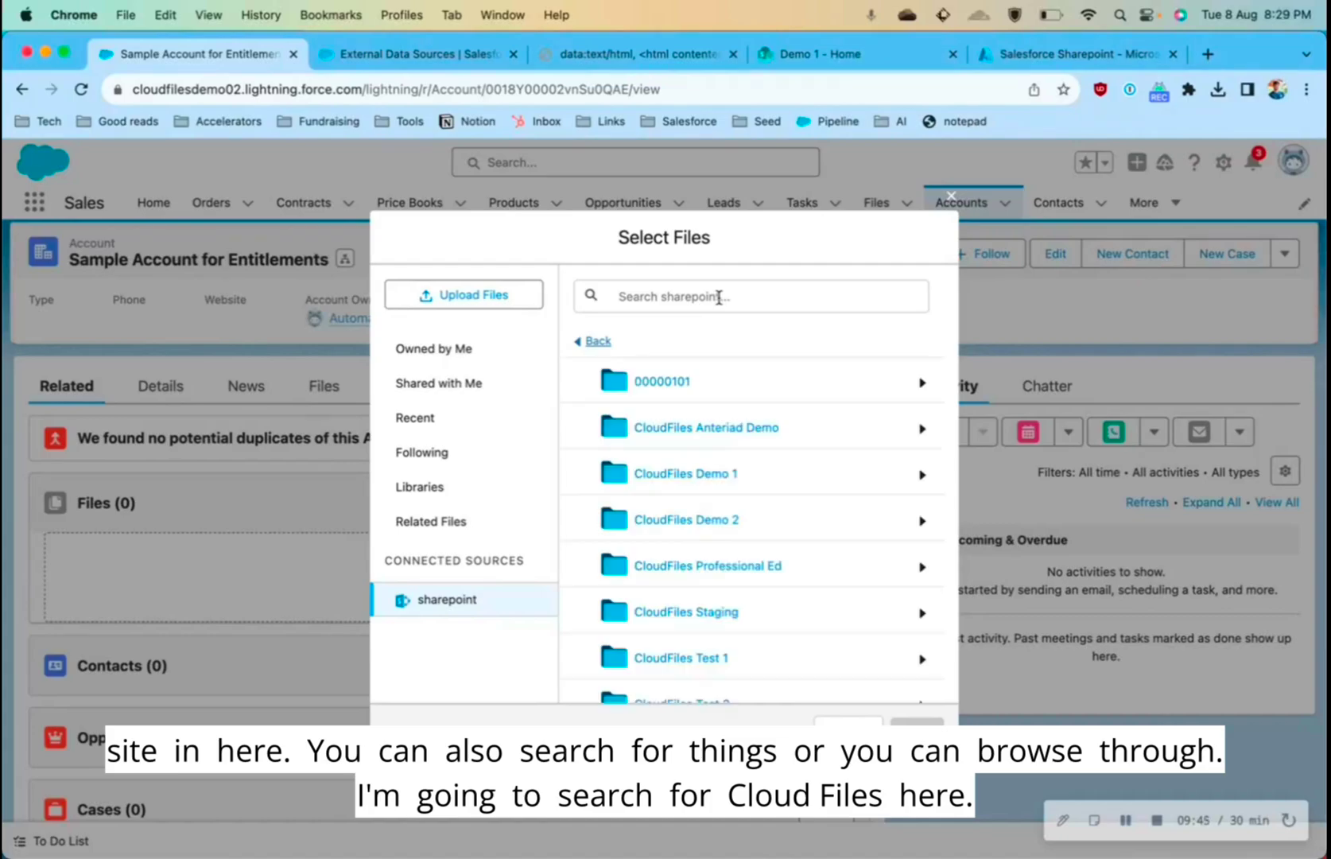
left_click(719, 298)
type("cloudf")
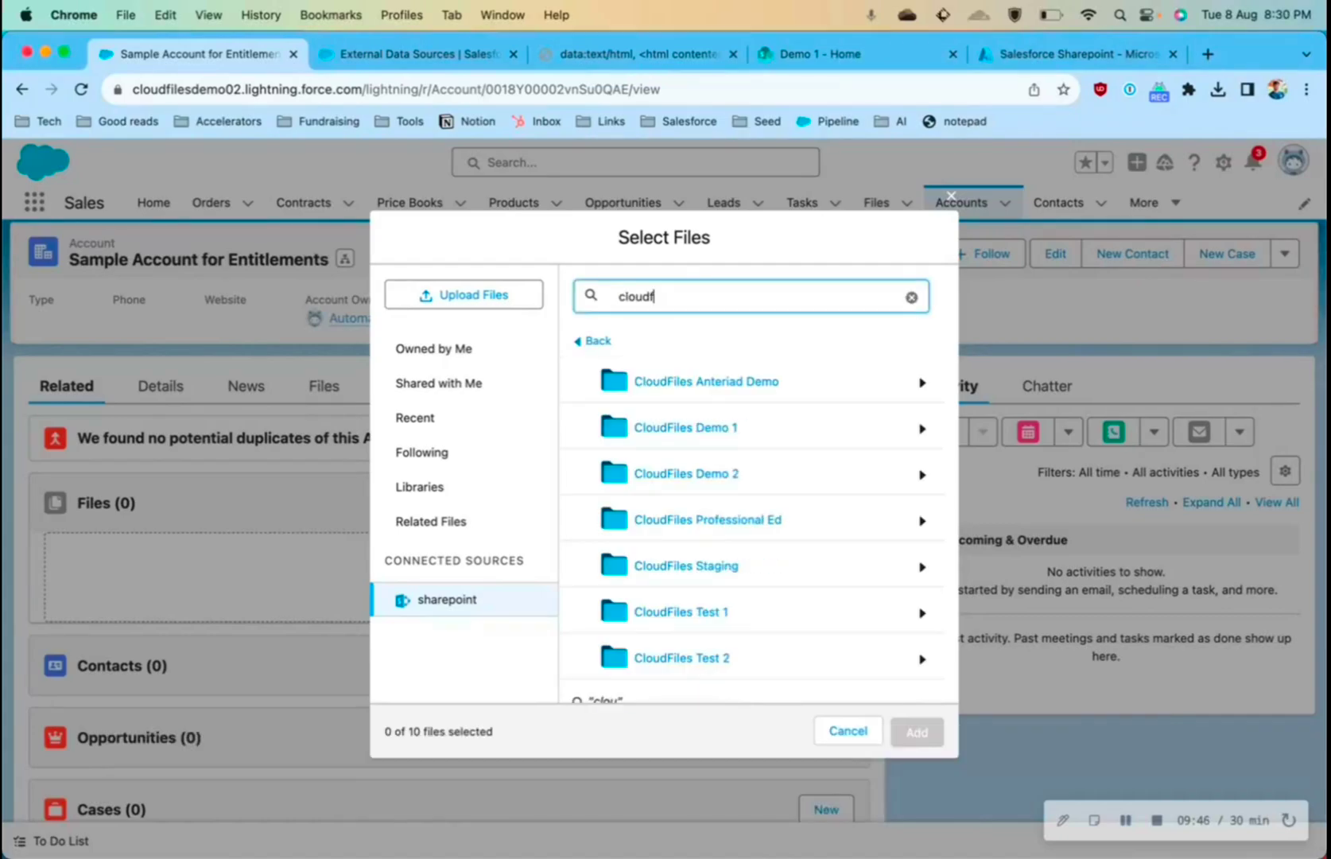
type("iles")
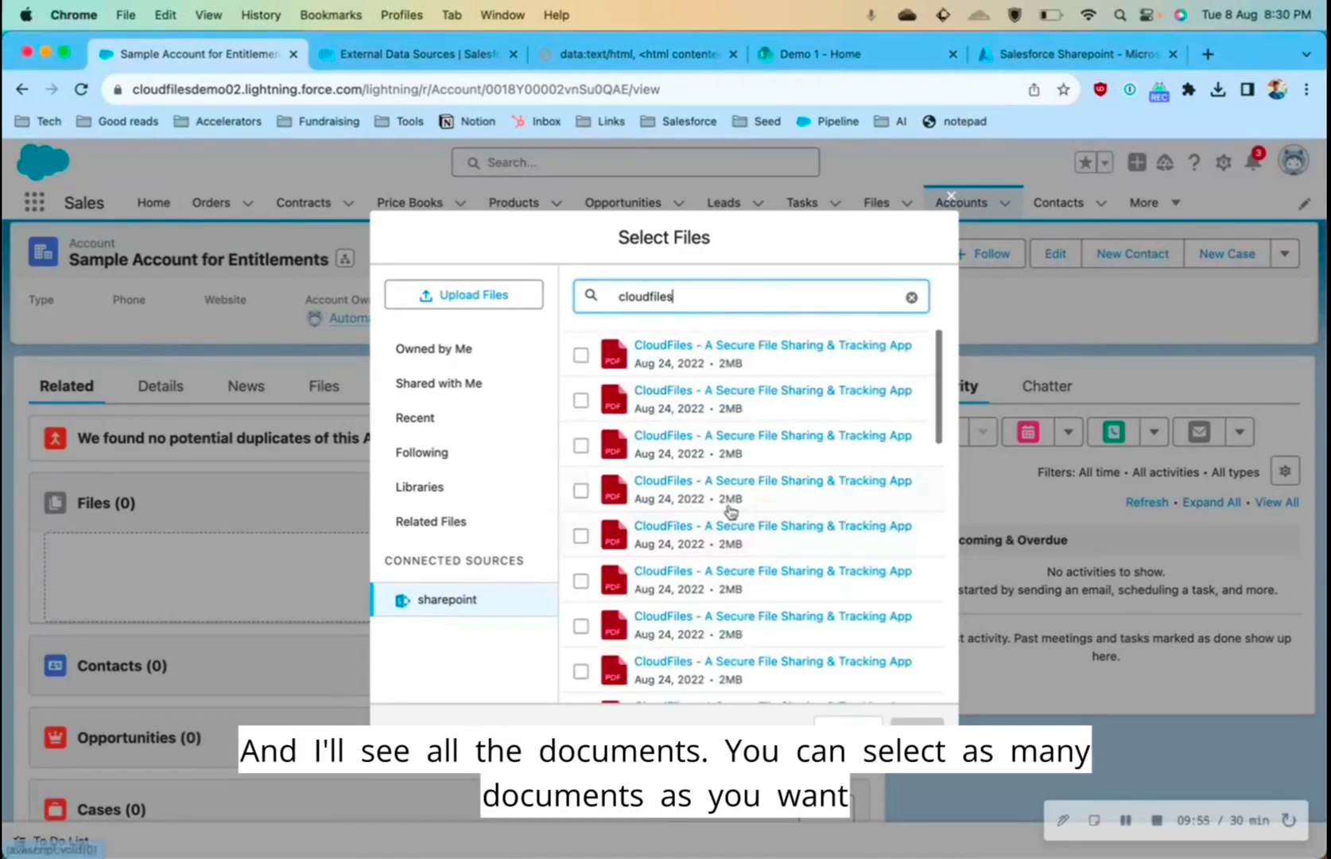
left_click(582, 356)
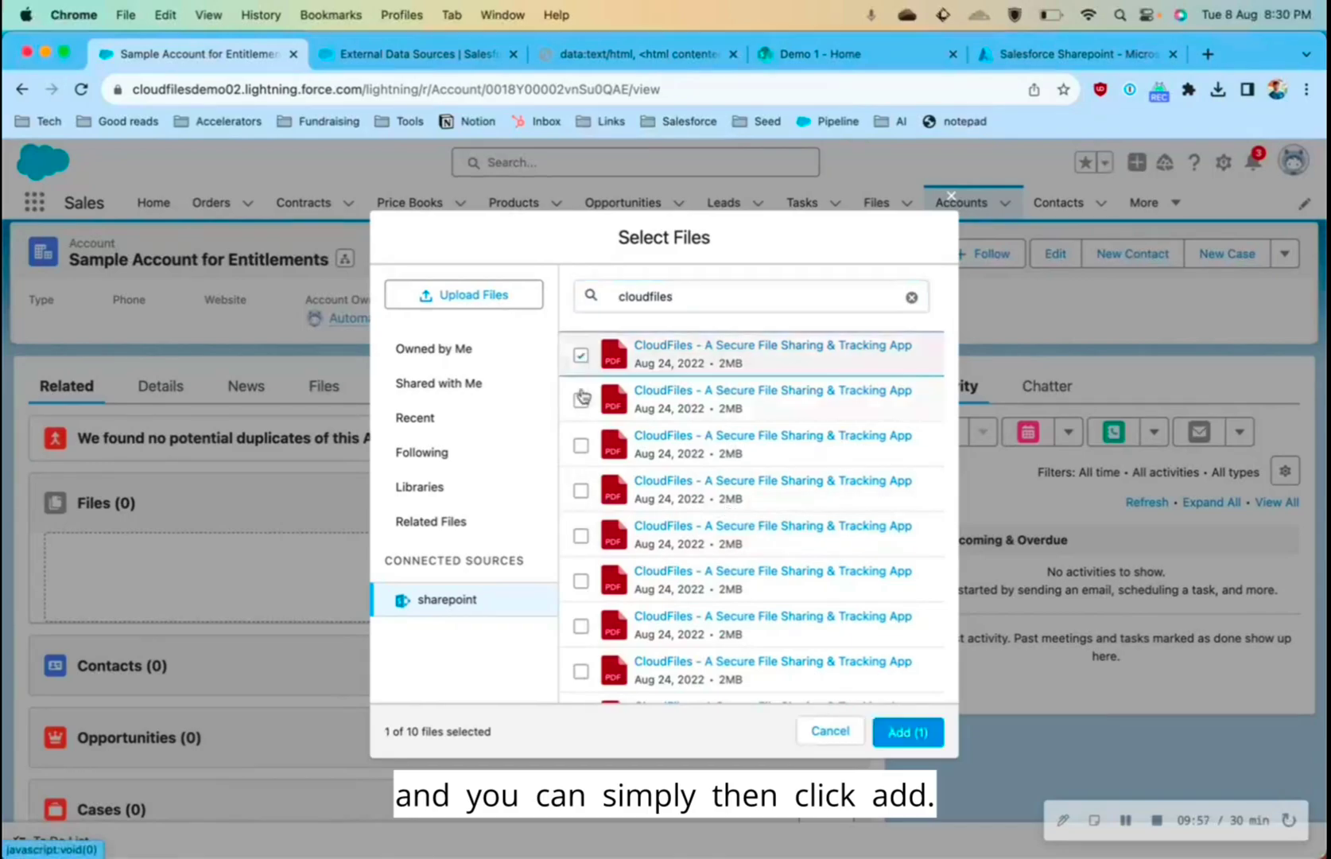
left_click(582, 400)
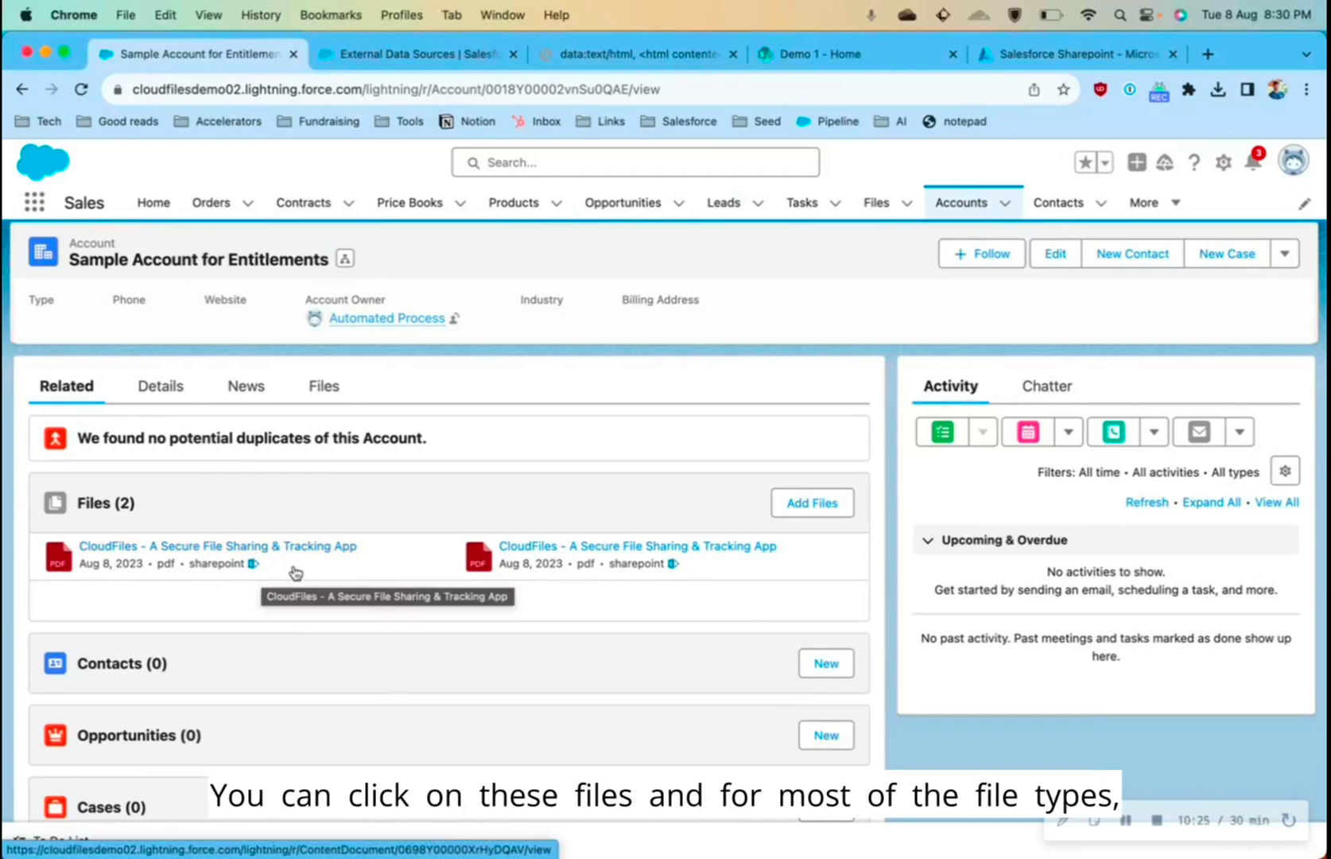
Preview the first CloudFiles PDF attached to the account, open it in SharePoint, and download it from the preview.
left_click(333, 549)
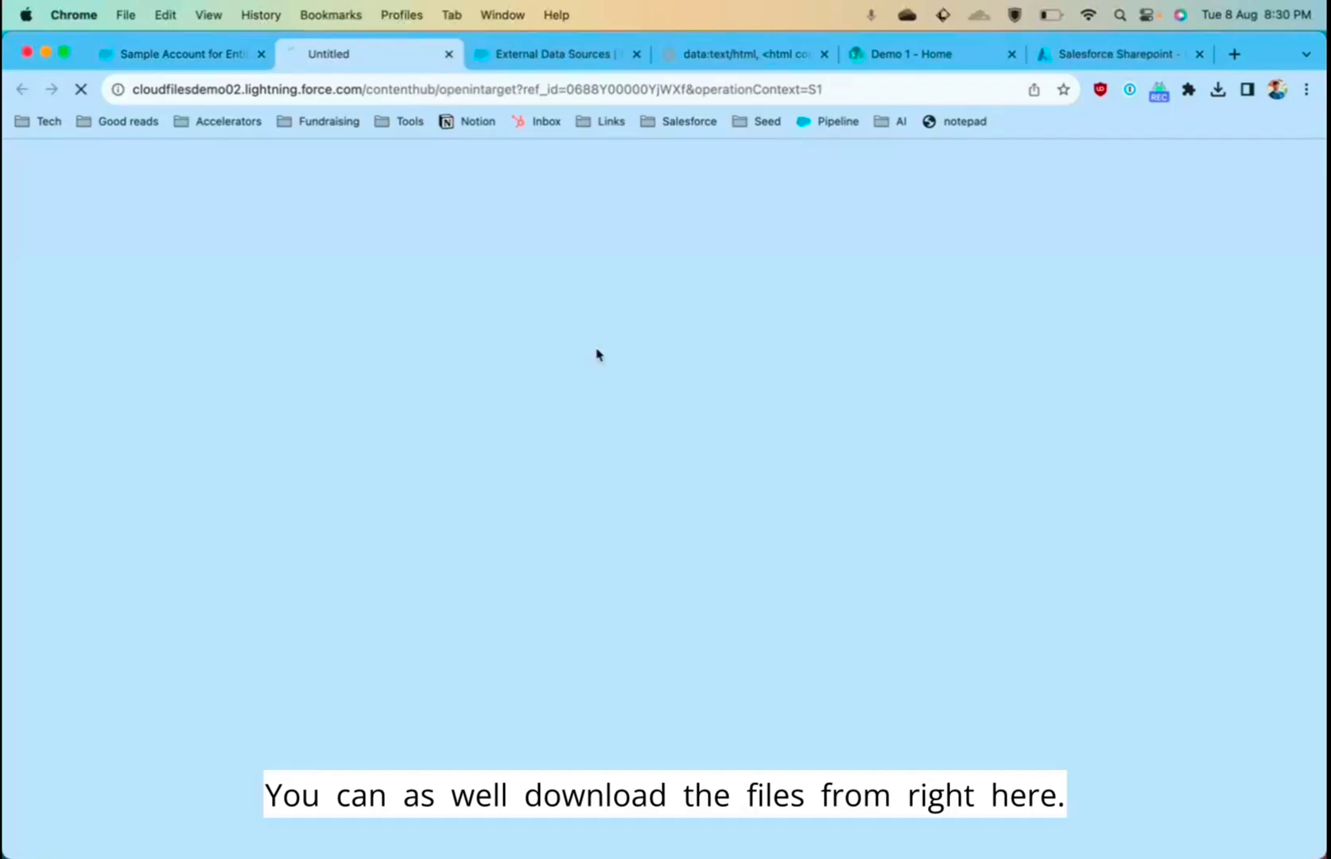
left_click(235, 64)
left_click(666, 167)
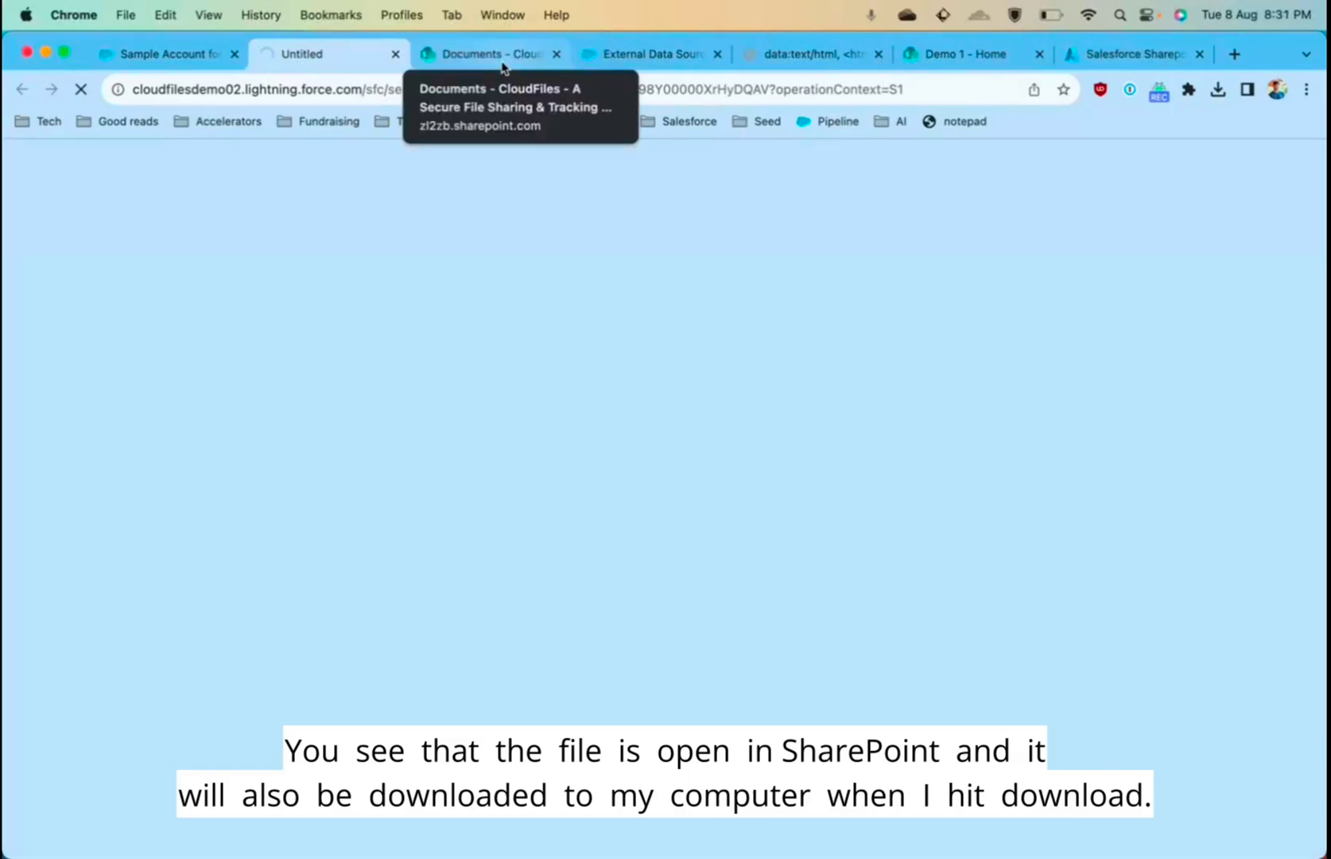
Review the CloudFiles PDF's properties on its opened SharePoint page.
left_click(502, 63)
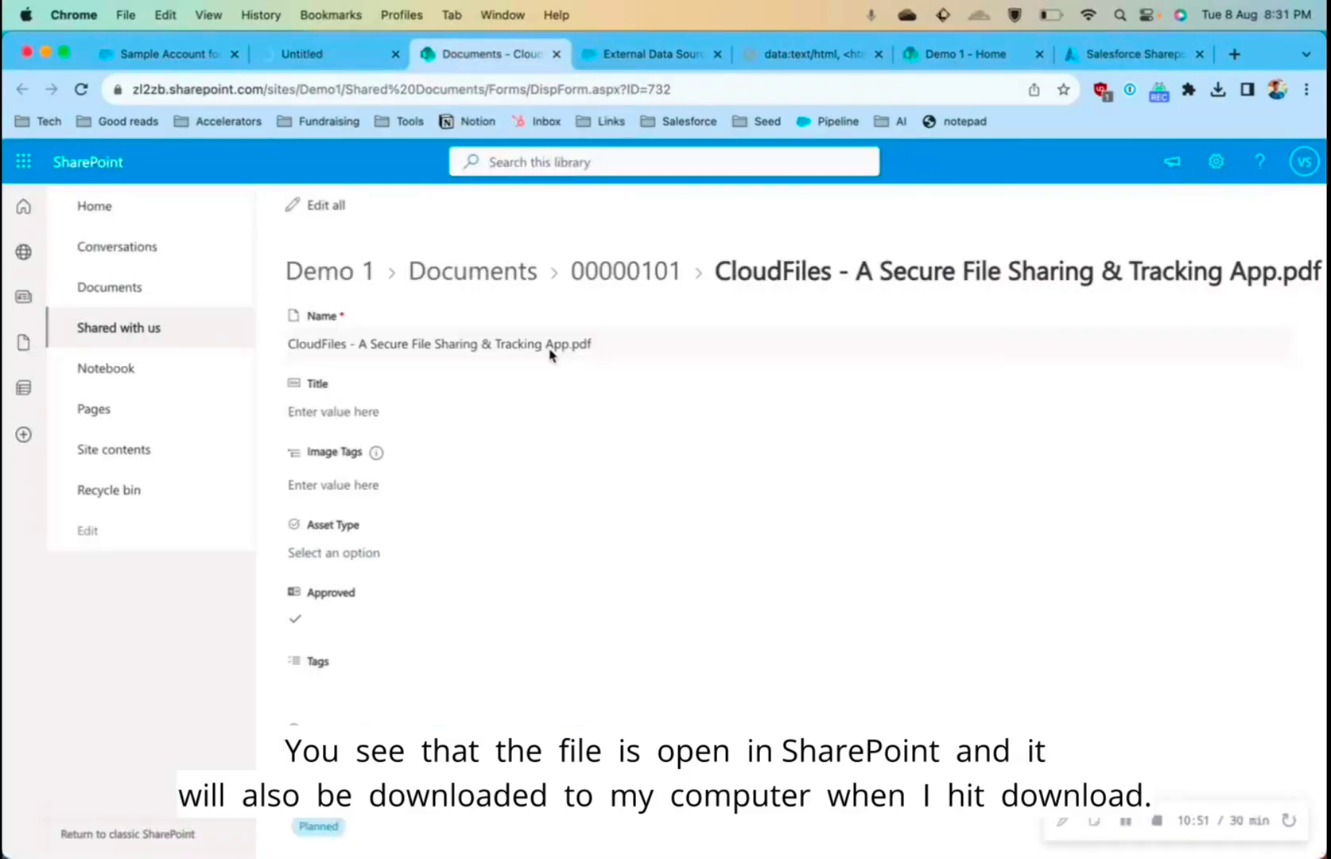
scroll(531, 424, "down", 1)
scroll(531, 424, "up", 1)
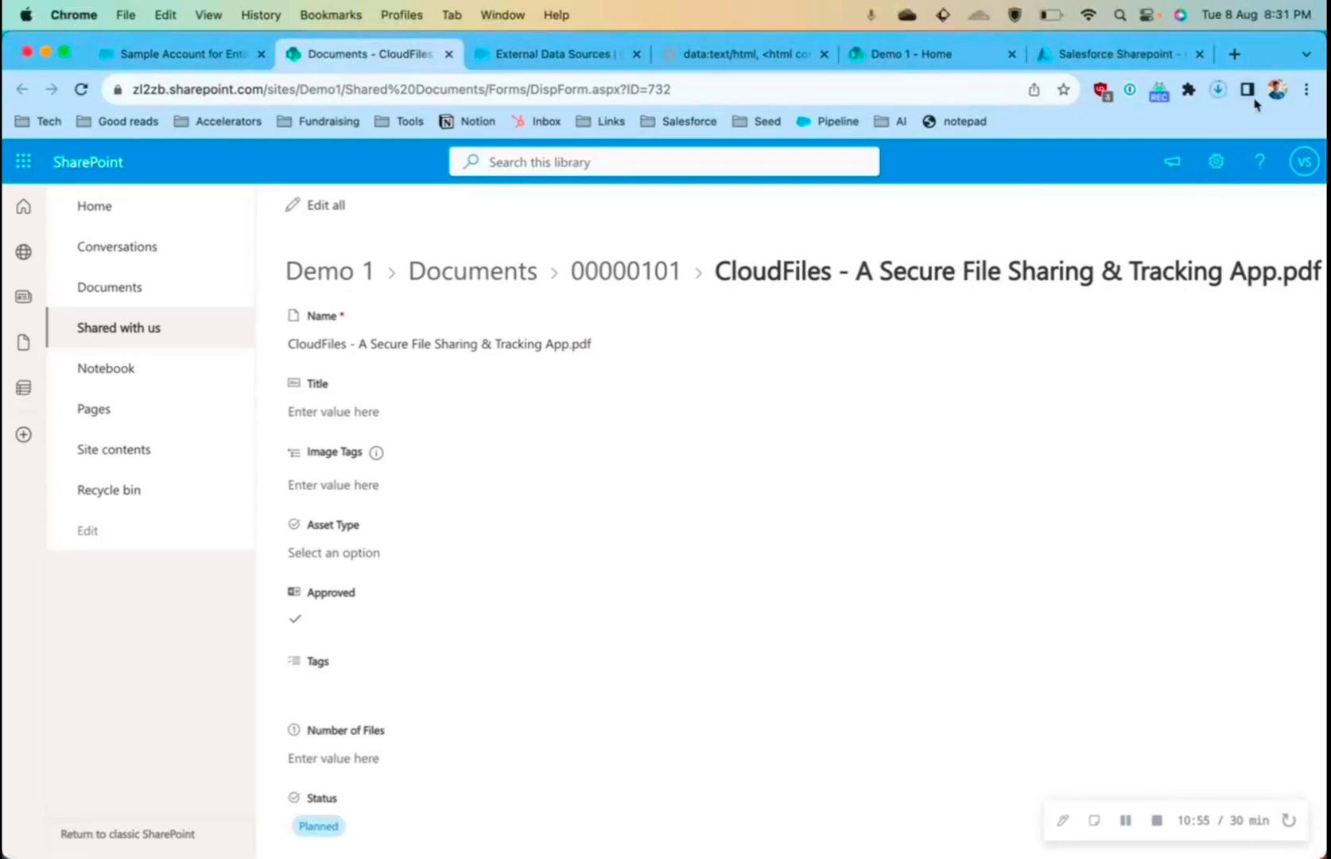
Return to the Sample Account for Entitlements record, close the PDF preview, and show the file upload and source options for adding files.
left_click(208, 57)
key("Escape")
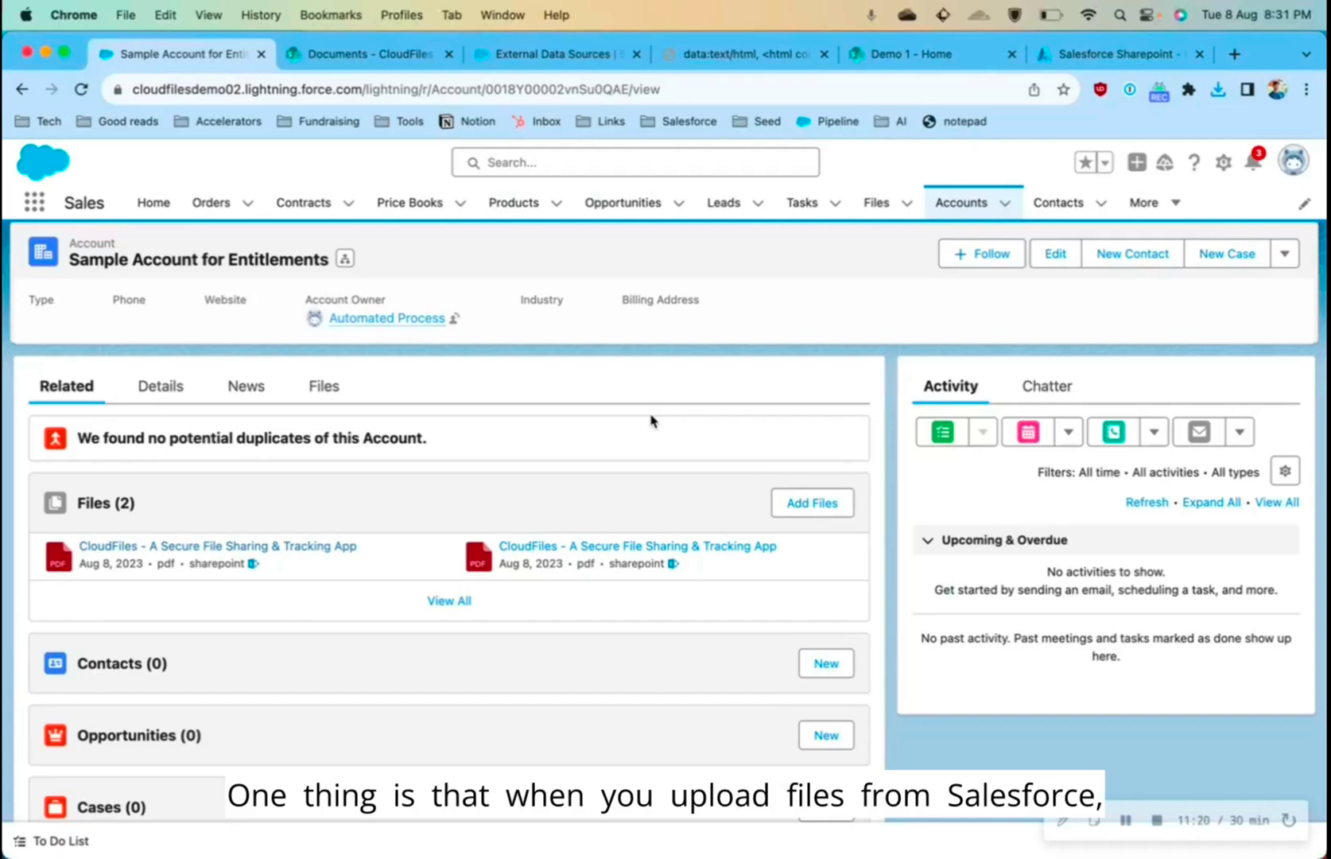
left_click(791, 513)
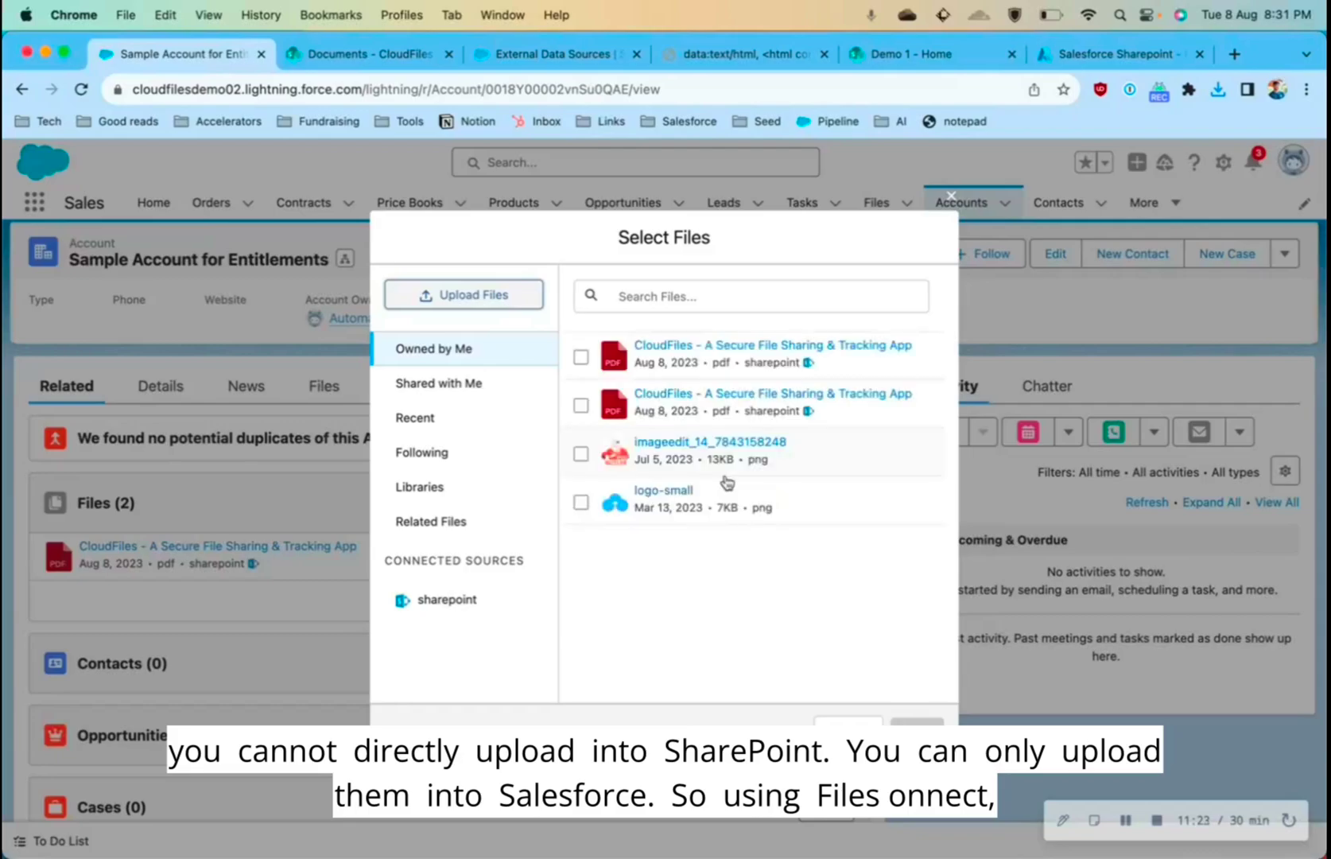